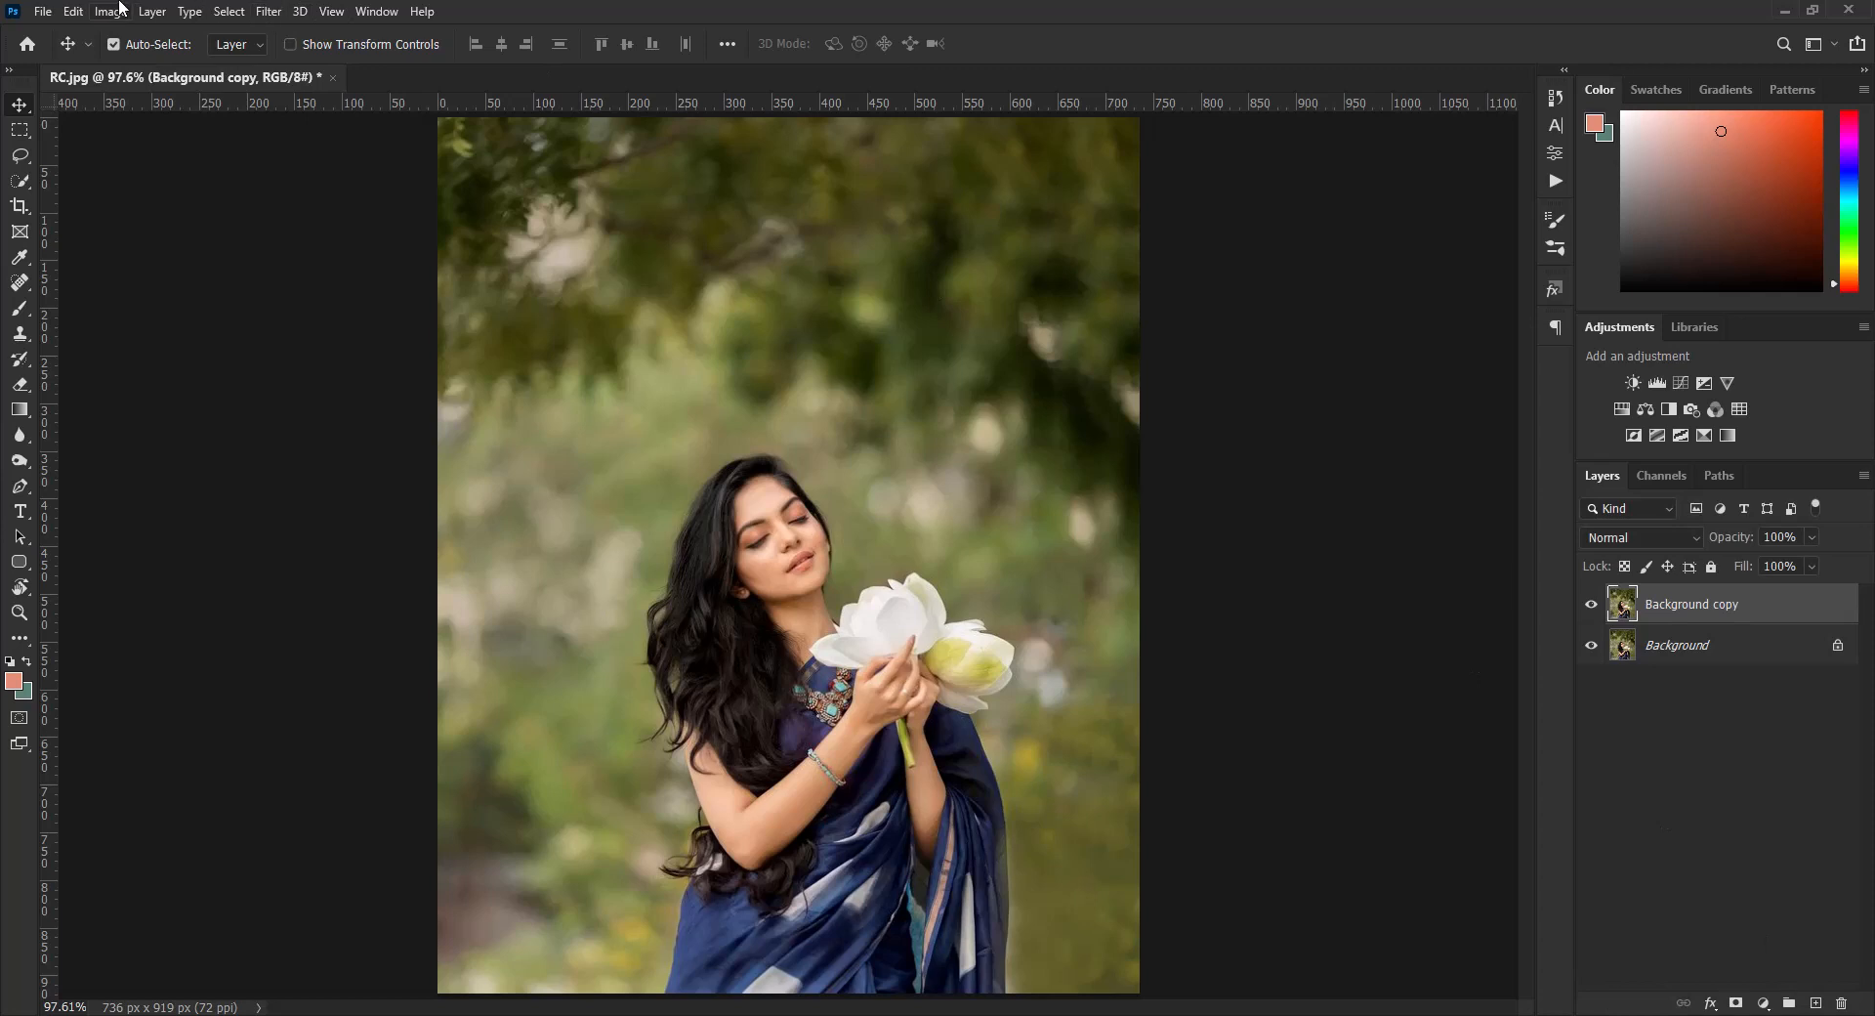
Step: Darken the Background copy layer slightly with Curves, moving the black point to input 7, output 0 and the midpoint to input 135, output 124
{"action": "left_click", "coordinate": [122, 11]}
{"action": "mouse_move", "coordinate": [136, 61]}
{"action": "left_click", "coordinate": [329, 98]}
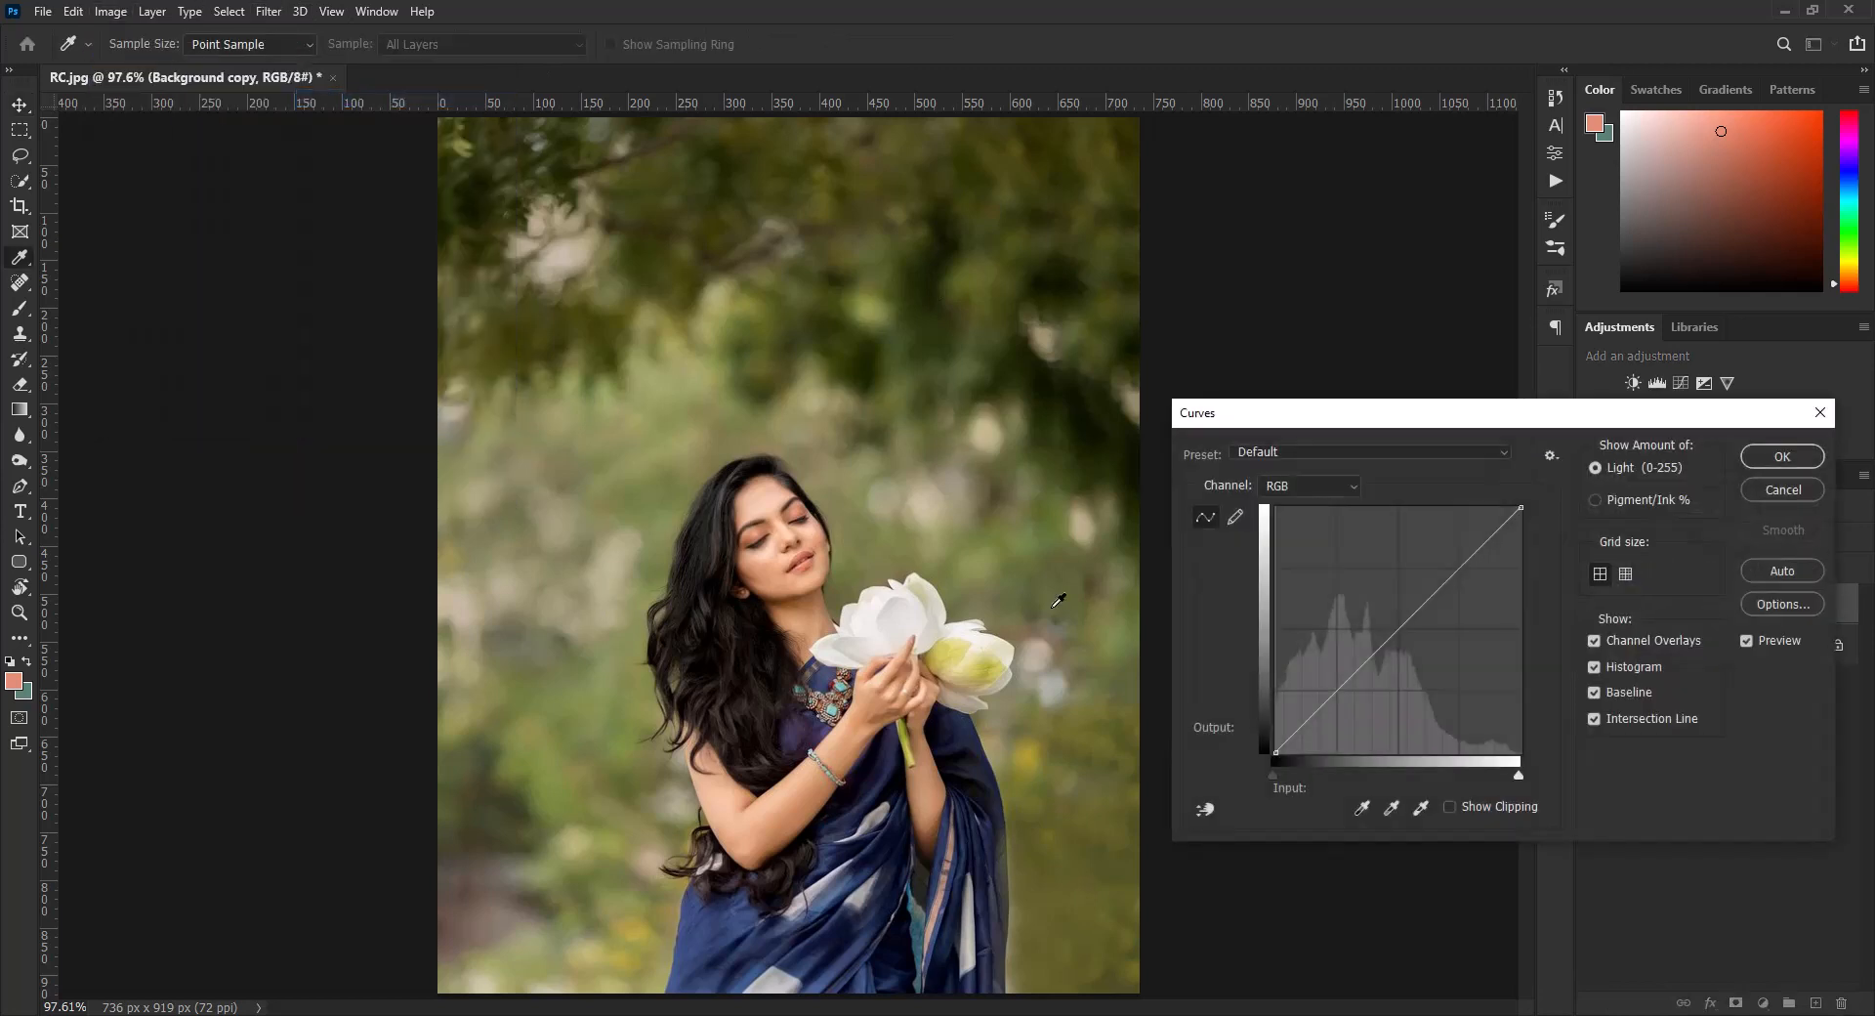
{"action": "left_click_drag", "start_coordinate": [1278, 750], "coordinate": [1284, 753]}
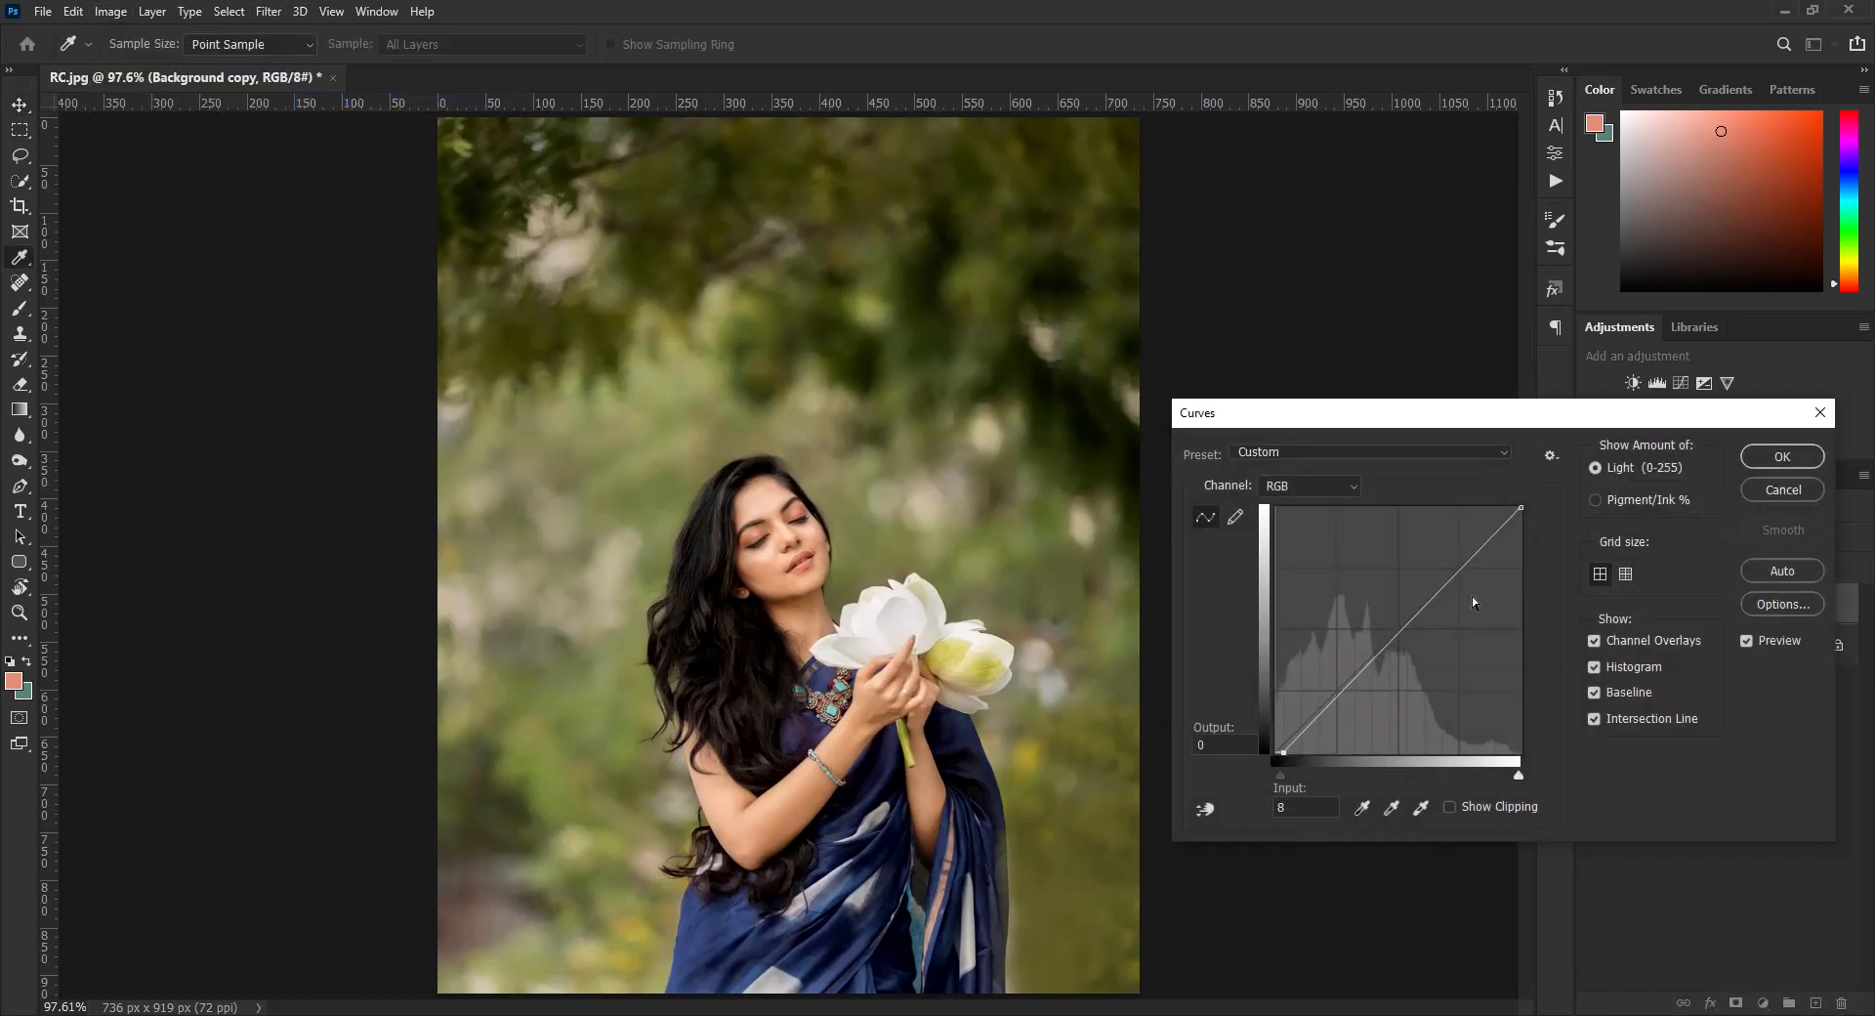
{"action": "left_click_drag", "start_coordinate": [1519, 508], "coordinate": [1521, 511]}
{"action": "left_click_drag", "start_coordinate": [1402, 630], "coordinate": [1406, 633]}
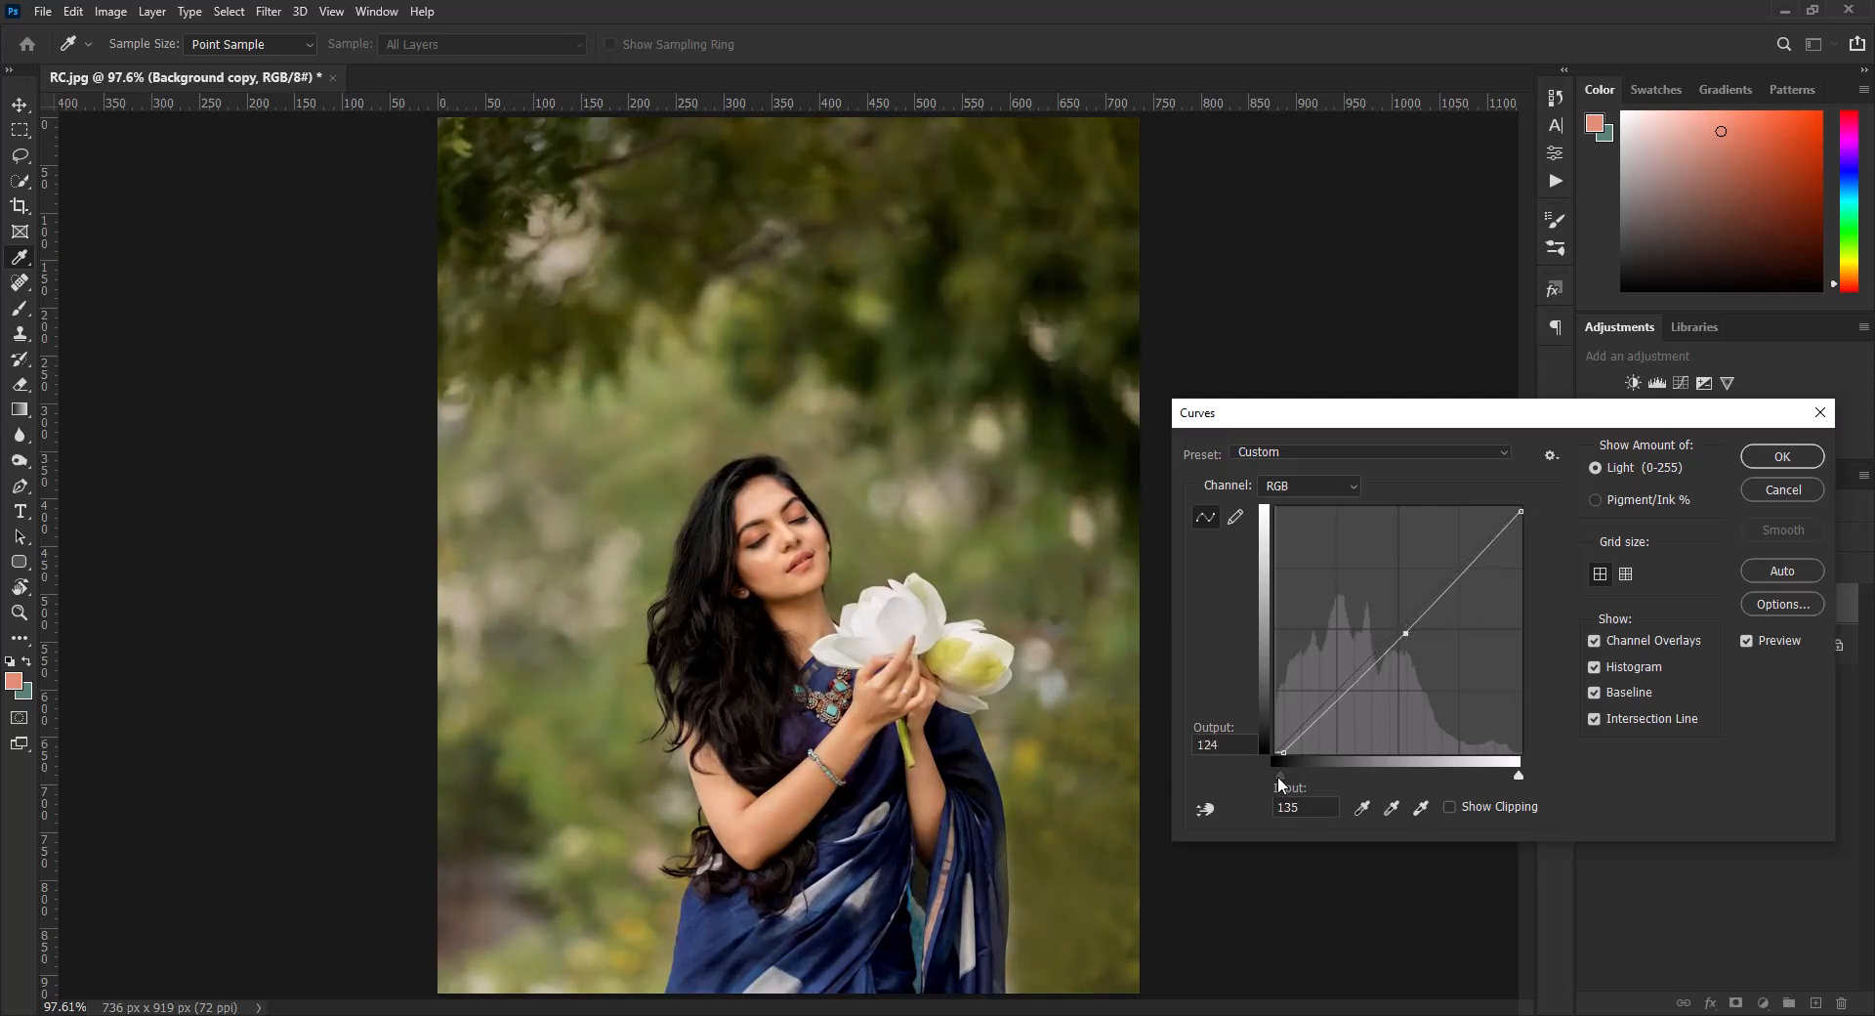
{"action": "left_click_drag", "start_coordinate": [1289, 776], "coordinate": [1278, 775]}
{"action": "left_click", "coordinate": [1776, 455]}
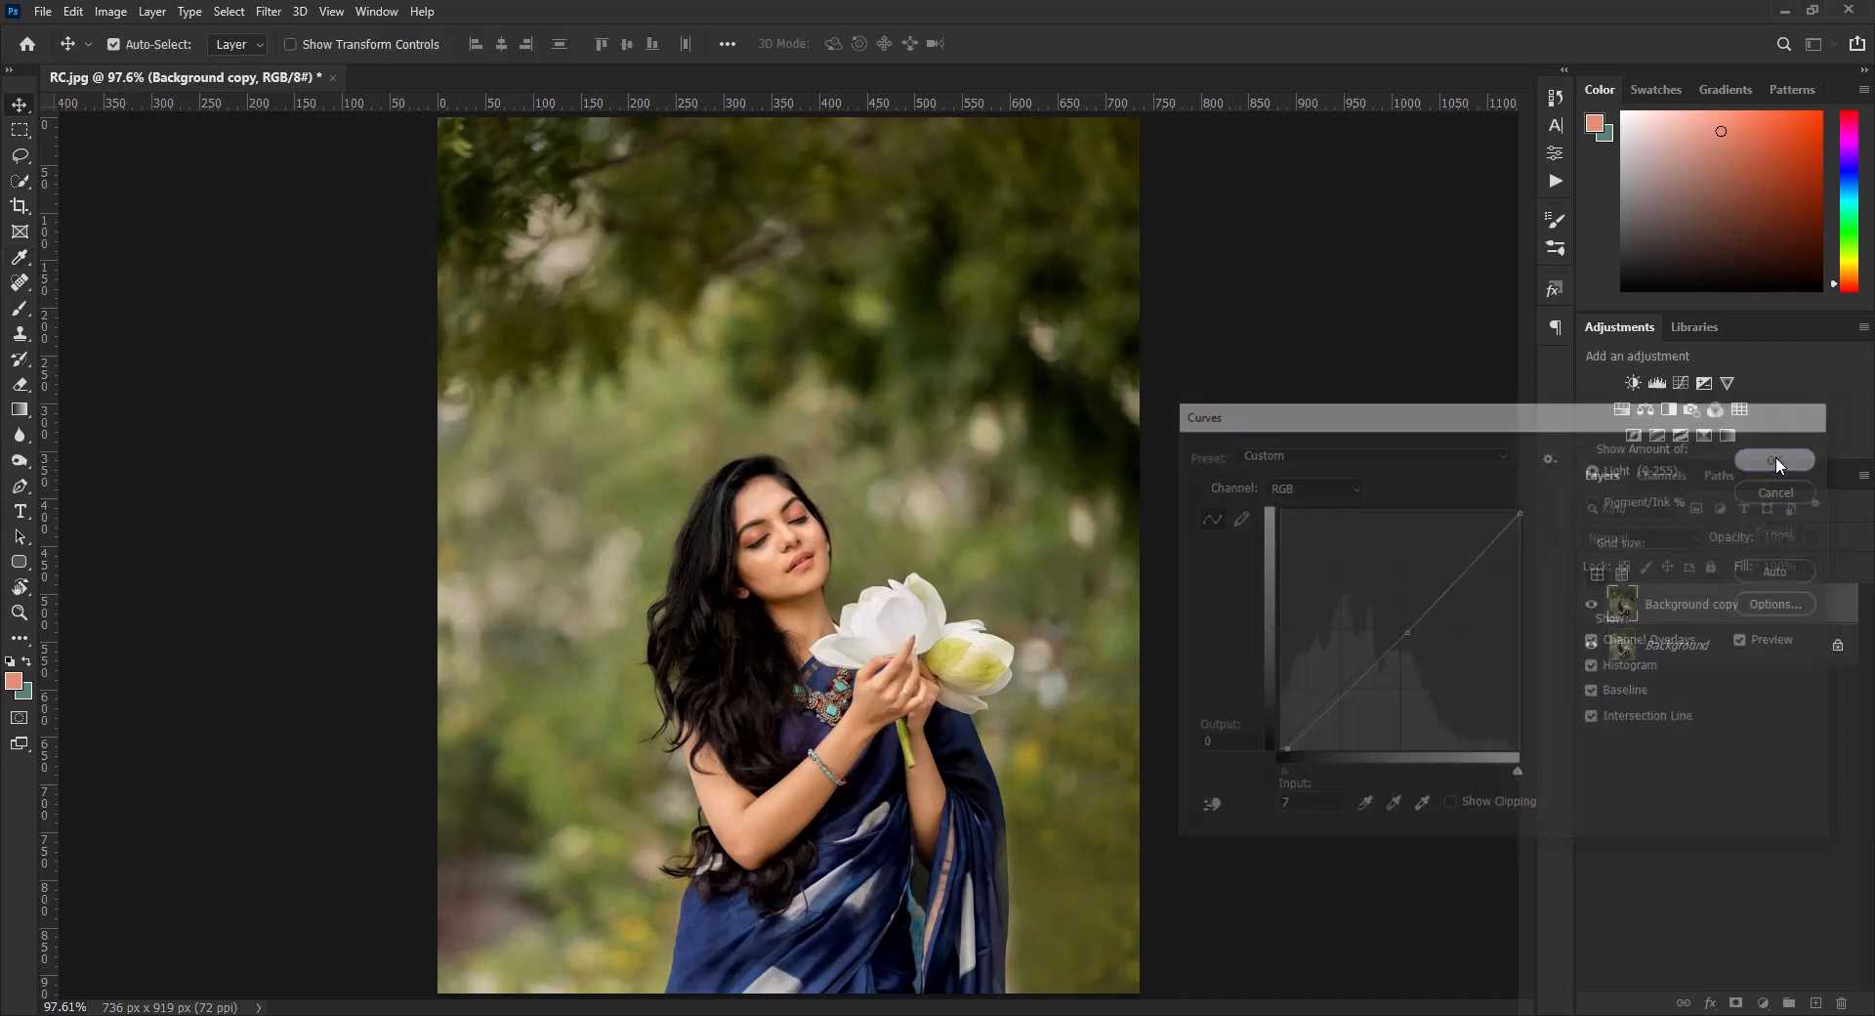
{"action": "right_click", "coordinate": [1690, 608]}
{"action": "left_click", "coordinate": [1465, 766]}
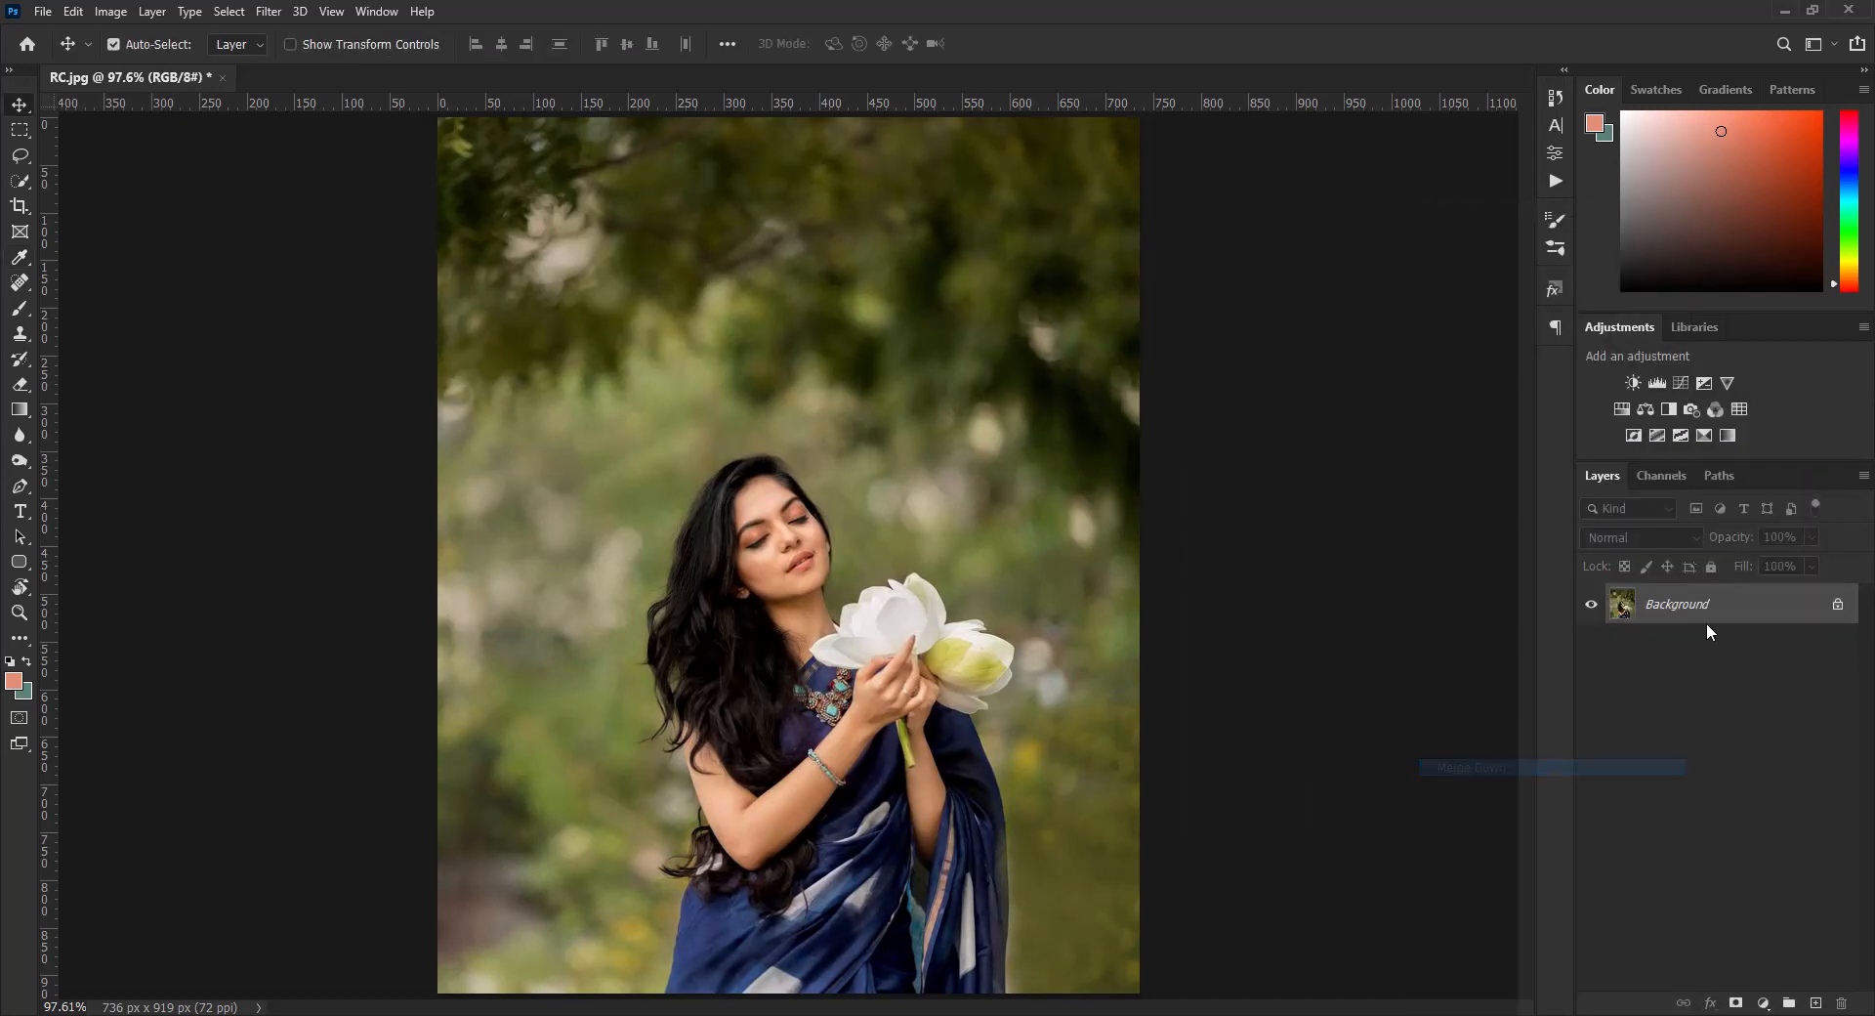
{"action": "key", "text": "ctrl+z"}
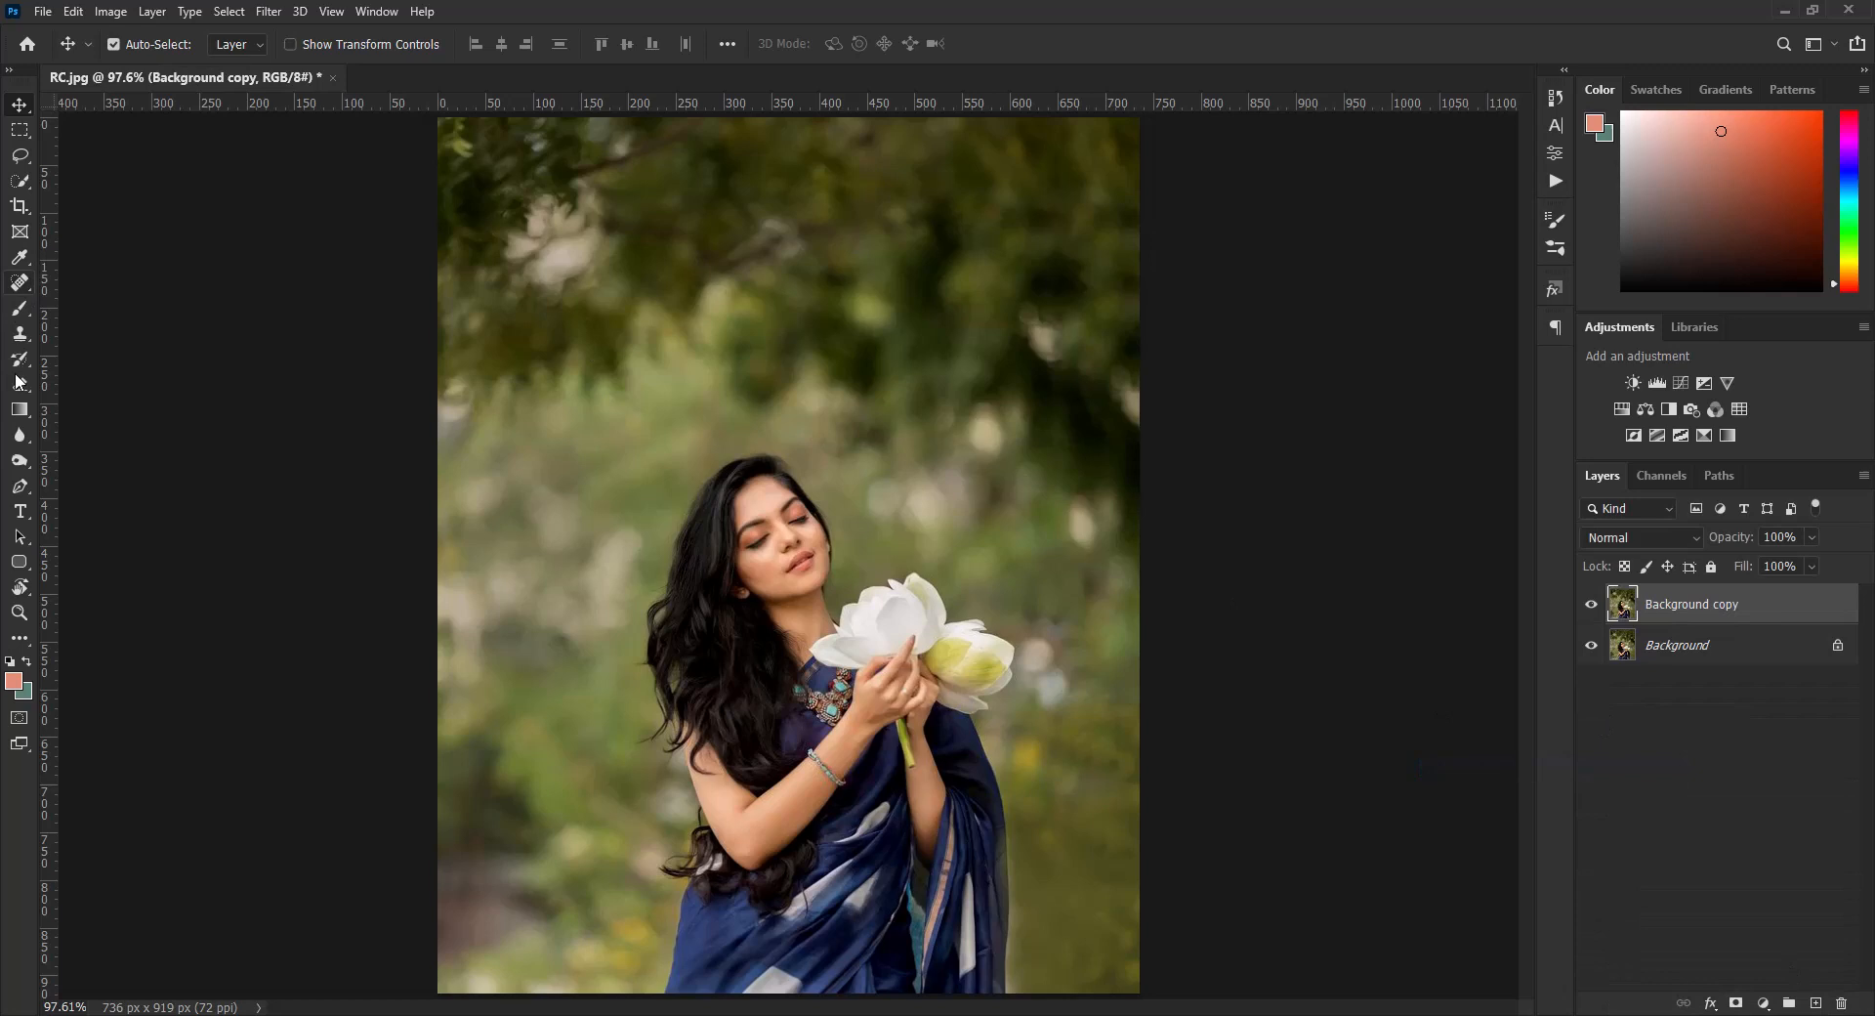
Step: Soften the foliage around the woman with the Blur tool at size 400 and 100% strength, then compare by toggling the Background copy layer
{"action": "left_click", "coordinate": [19, 435]}
{"action": "mouse_move", "coordinate": [637, 216]}
{"action": "left_mouse_down"}
{"action": "mouse_move", "coordinate": [599, 251]}
{"action": "mouse_move", "coordinate": [648, 162]}
{"action": "mouse_move", "coordinate": [532, 197]}
{"action": "mouse_move", "coordinate": [480, 338]}
{"action": "mouse_move", "coordinate": [520, 217]}
{"action": "mouse_move", "coordinate": [571, 198]}
{"action": "mouse_move", "coordinate": [773, 207]}
{"action": "mouse_move", "coordinate": [1021, 374]}
{"action": "mouse_move", "coordinate": [965, 434]}
{"action": "mouse_move", "coordinate": [1001, 492]}
{"action": "mouse_move", "coordinate": [1086, 328]}
{"action": "mouse_move", "coordinate": [1193, 886]}
{"action": "mouse_move", "coordinate": [1179, 910]}
{"action": "mouse_move", "coordinate": [1200, 792]}
{"action": "mouse_move", "coordinate": [1088, 227]}
{"action": "mouse_move", "coordinate": [551, 182]}
{"action": "mouse_move", "coordinate": [461, 784]}
{"action": "mouse_move", "coordinate": [489, 867]}
{"action": "mouse_move", "coordinate": [490, 968]}
{"action": "mouse_move", "coordinate": [528, 846]}
{"action": "mouse_move", "coordinate": [486, 654]}
{"action": "mouse_move", "coordinate": [521, 351]}
{"action": "mouse_move", "coordinate": [580, 245]}
{"action": "mouse_move", "coordinate": [489, 223]}
{"action": "mouse_move", "coordinate": [688, 194]}
{"action": "mouse_move", "coordinate": [1150, 422]}
{"action": "mouse_move", "coordinate": [1108, 354]}
{"action": "mouse_move", "coordinate": [881, 269]}
{"action": "mouse_move", "coordinate": [938, 315]}
{"action": "mouse_move", "coordinate": [567, 220]}
{"action": "mouse_move", "coordinate": [487, 280]}
{"action": "mouse_move", "coordinate": [452, 396]}
{"action": "mouse_move", "coordinate": [522, 859]}
{"action": "left_mouse_up"}
{"action": "left_click", "coordinate": [1592, 605]}
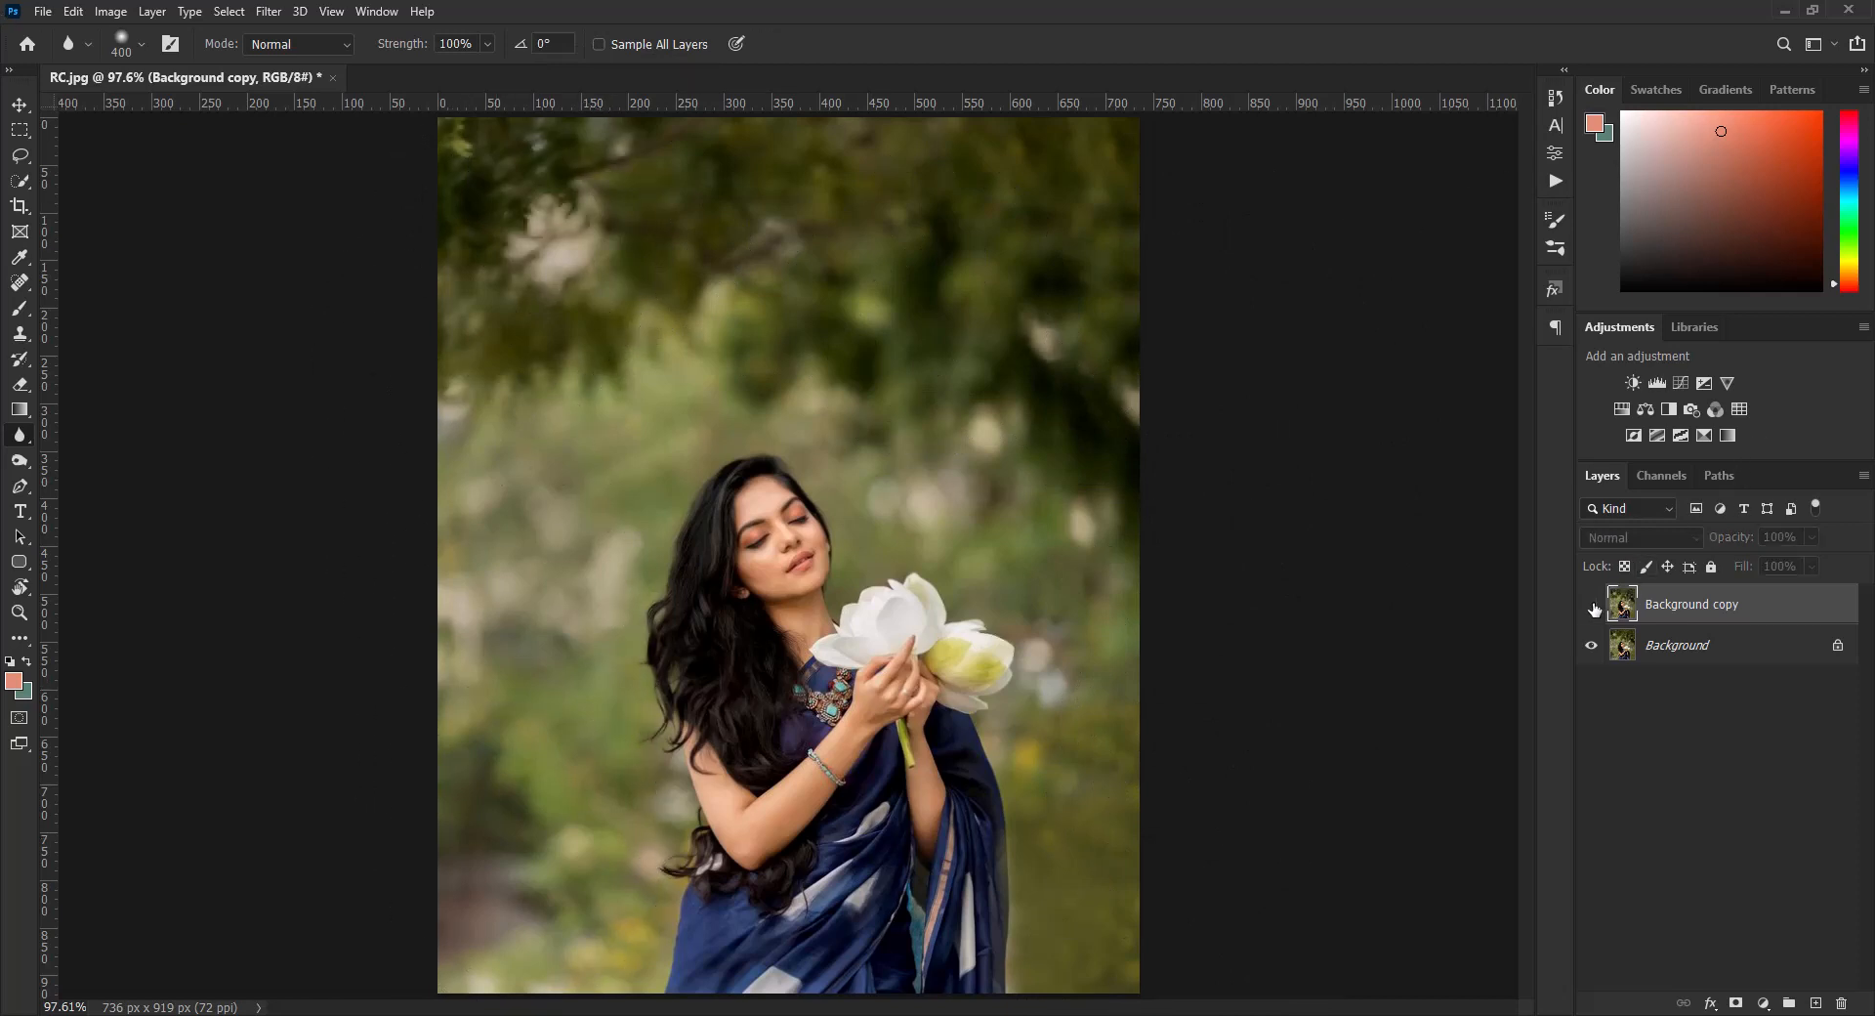
{"action": "left_click", "coordinate": [1592, 604]}
{"action": "left_click_drag", "start_coordinate": [1687, 644], "coordinate": [1694, 999]}
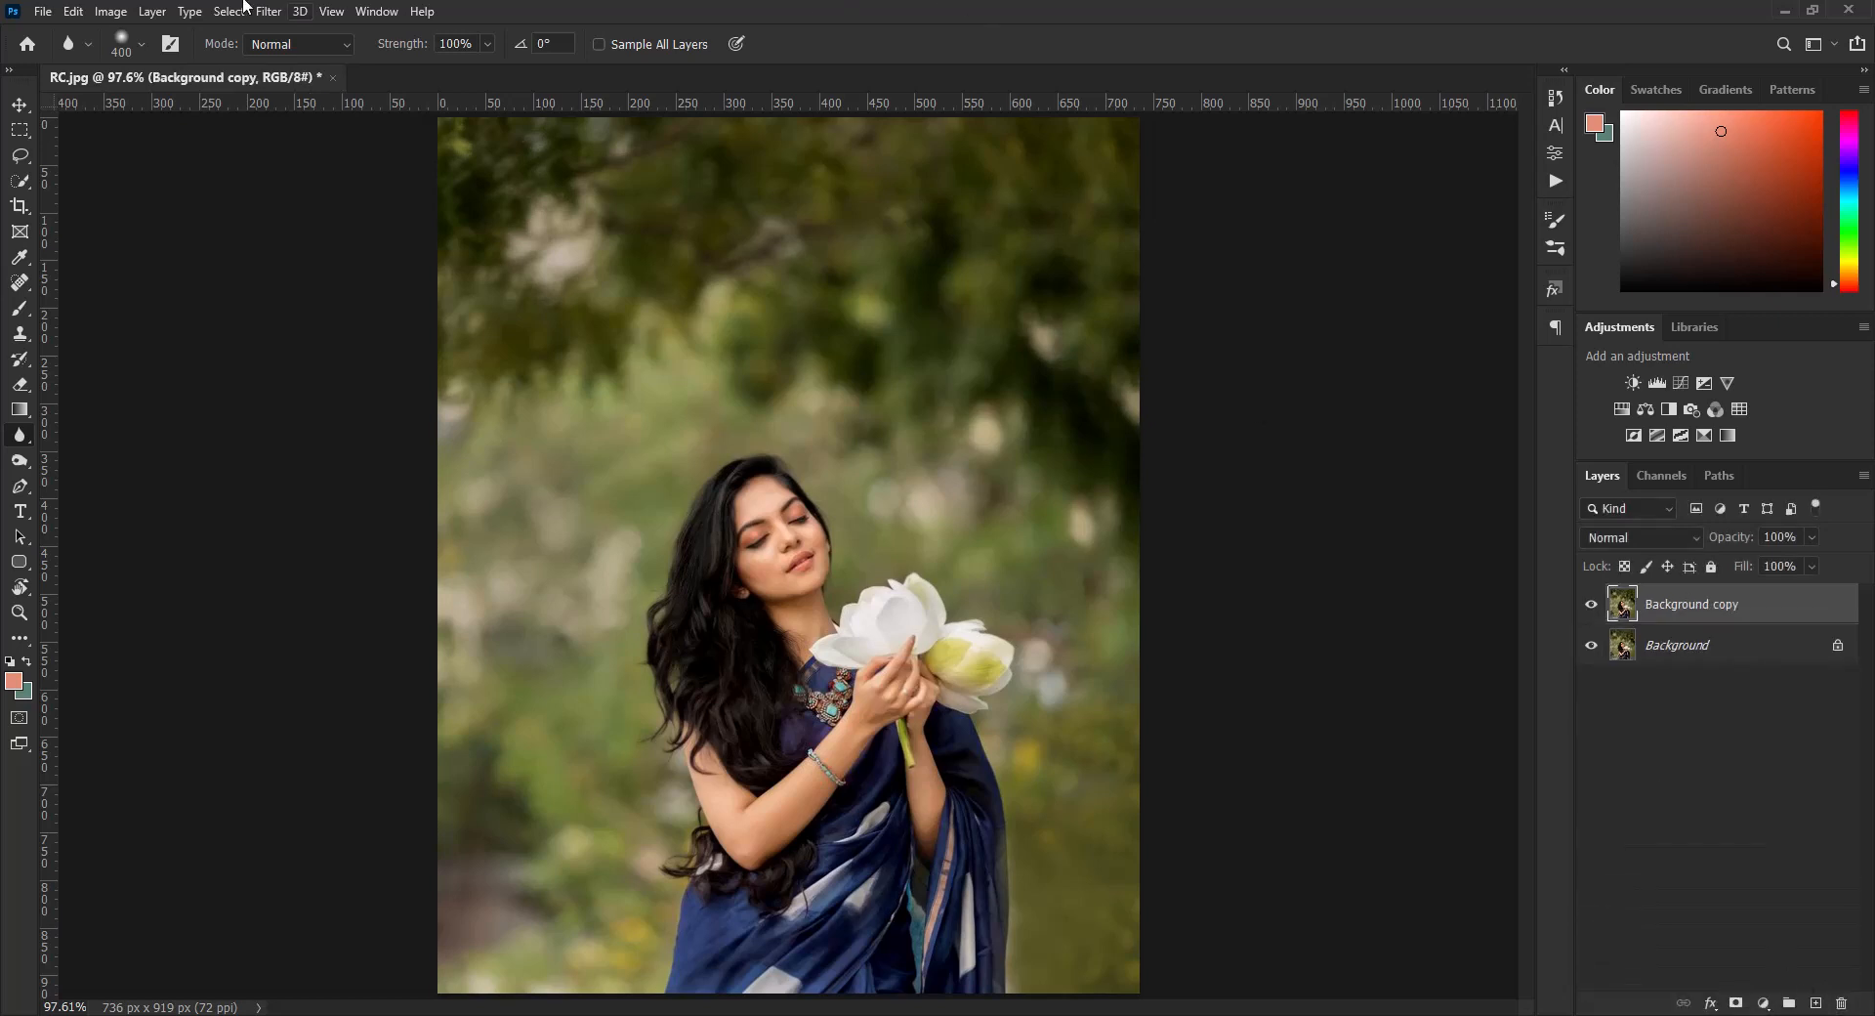
Step: Open the Background copy layer in the Camera Raw Filter and set the temperature to -12
{"action": "left_click", "coordinate": [20, 104]}
{"action": "left_click", "coordinate": [256, 14]}
{"action": "left_click", "coordinate": [309, 164]}
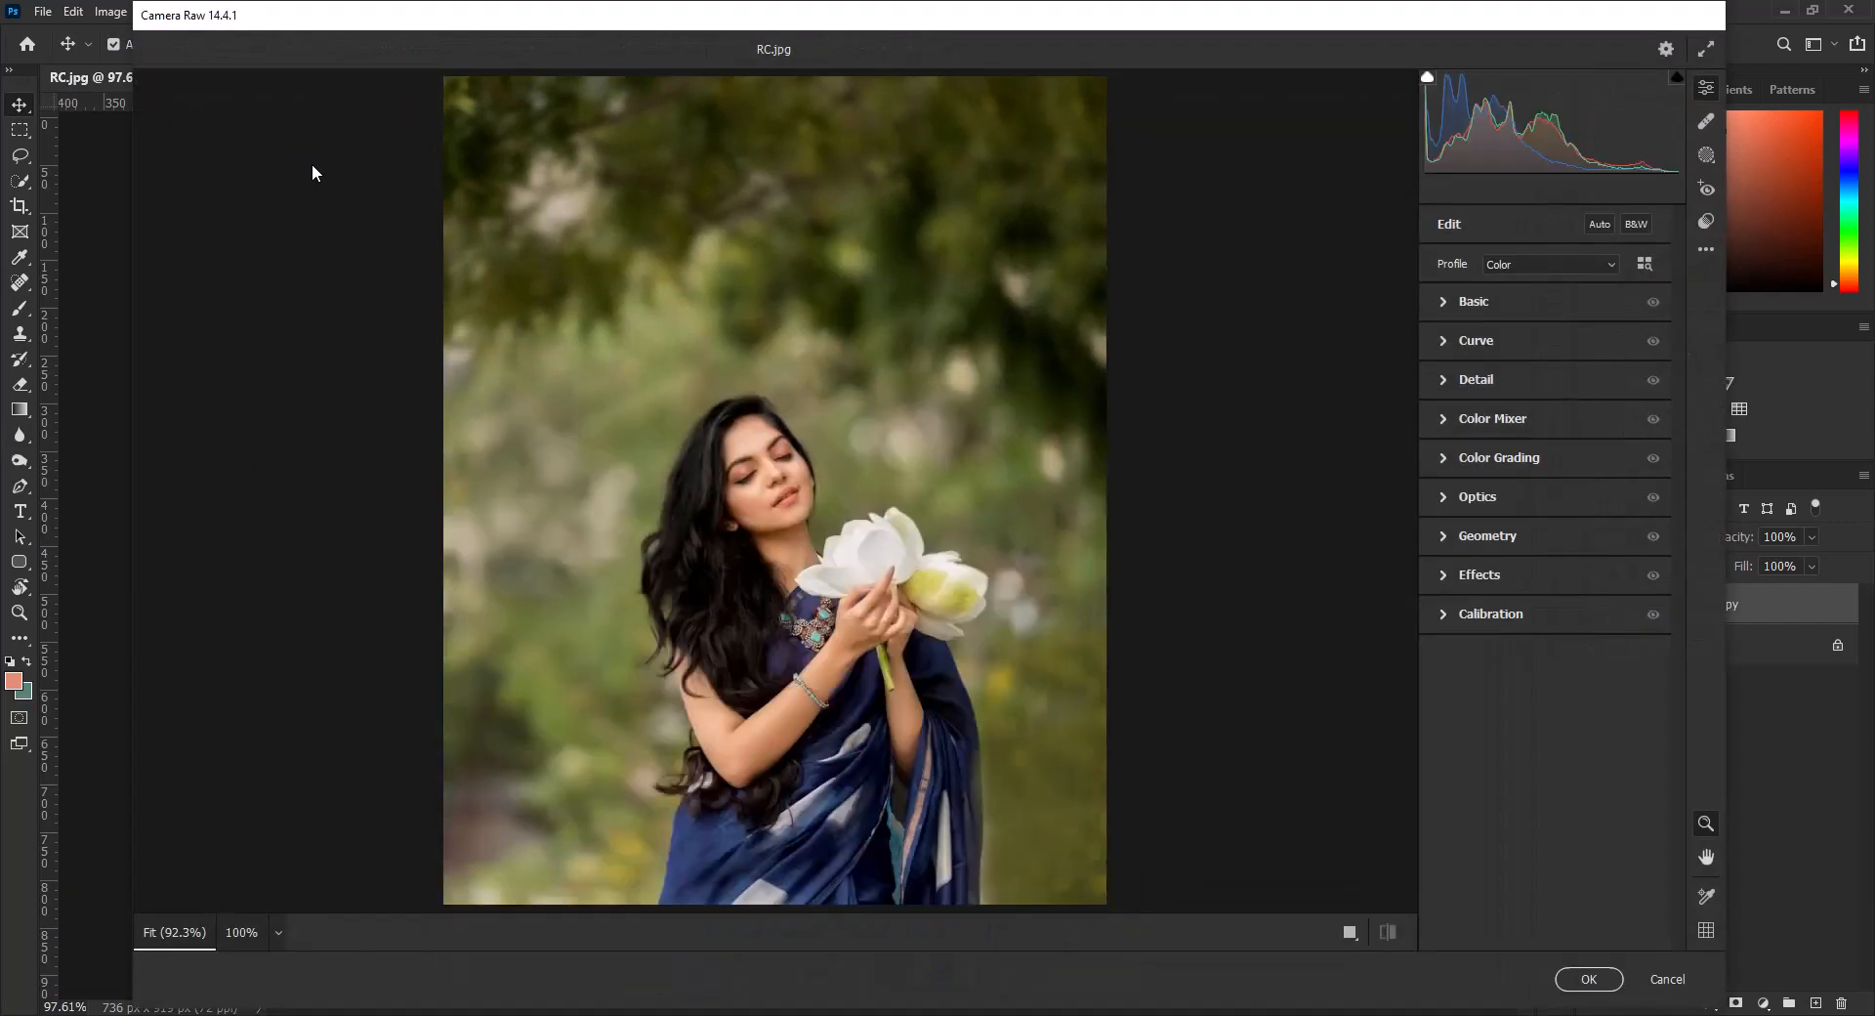
{"action": "left_click", "coordinate": [1453, 302]}
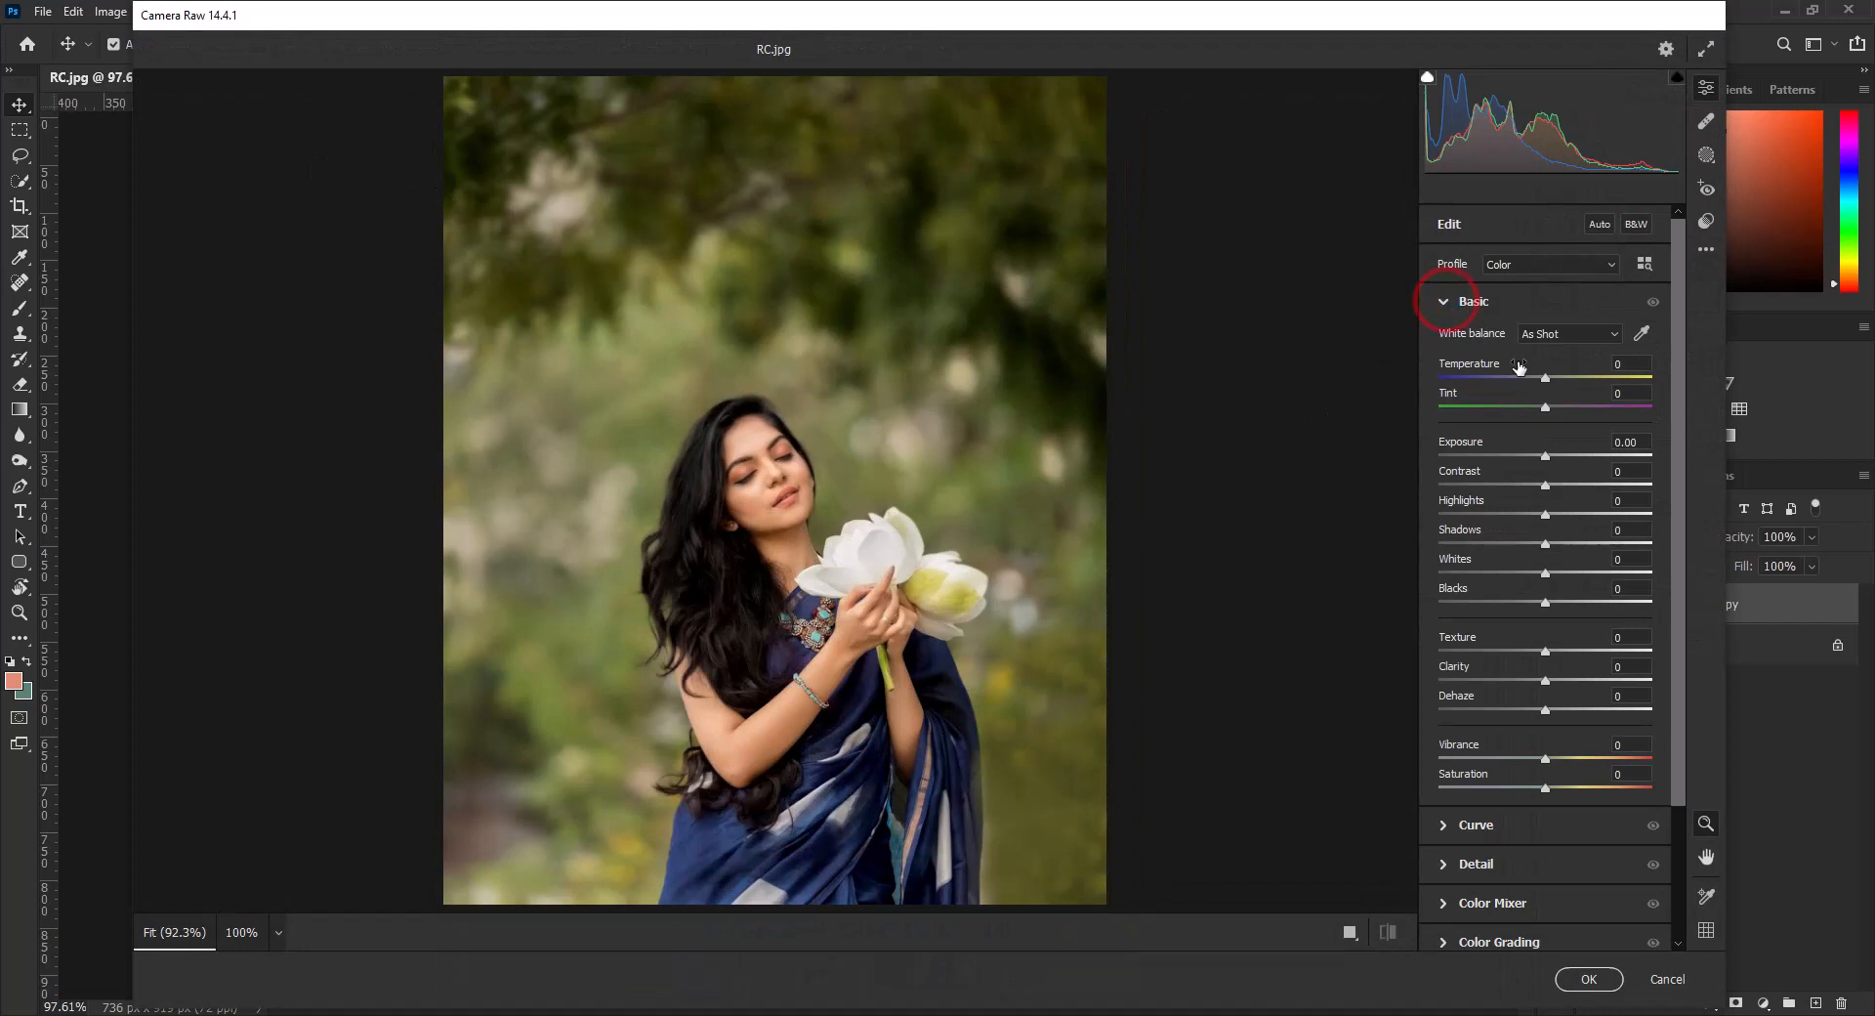
{"action": "left_click_drag", "start_coordinate": [1545, 377], "coordinate": [1534, 380]}
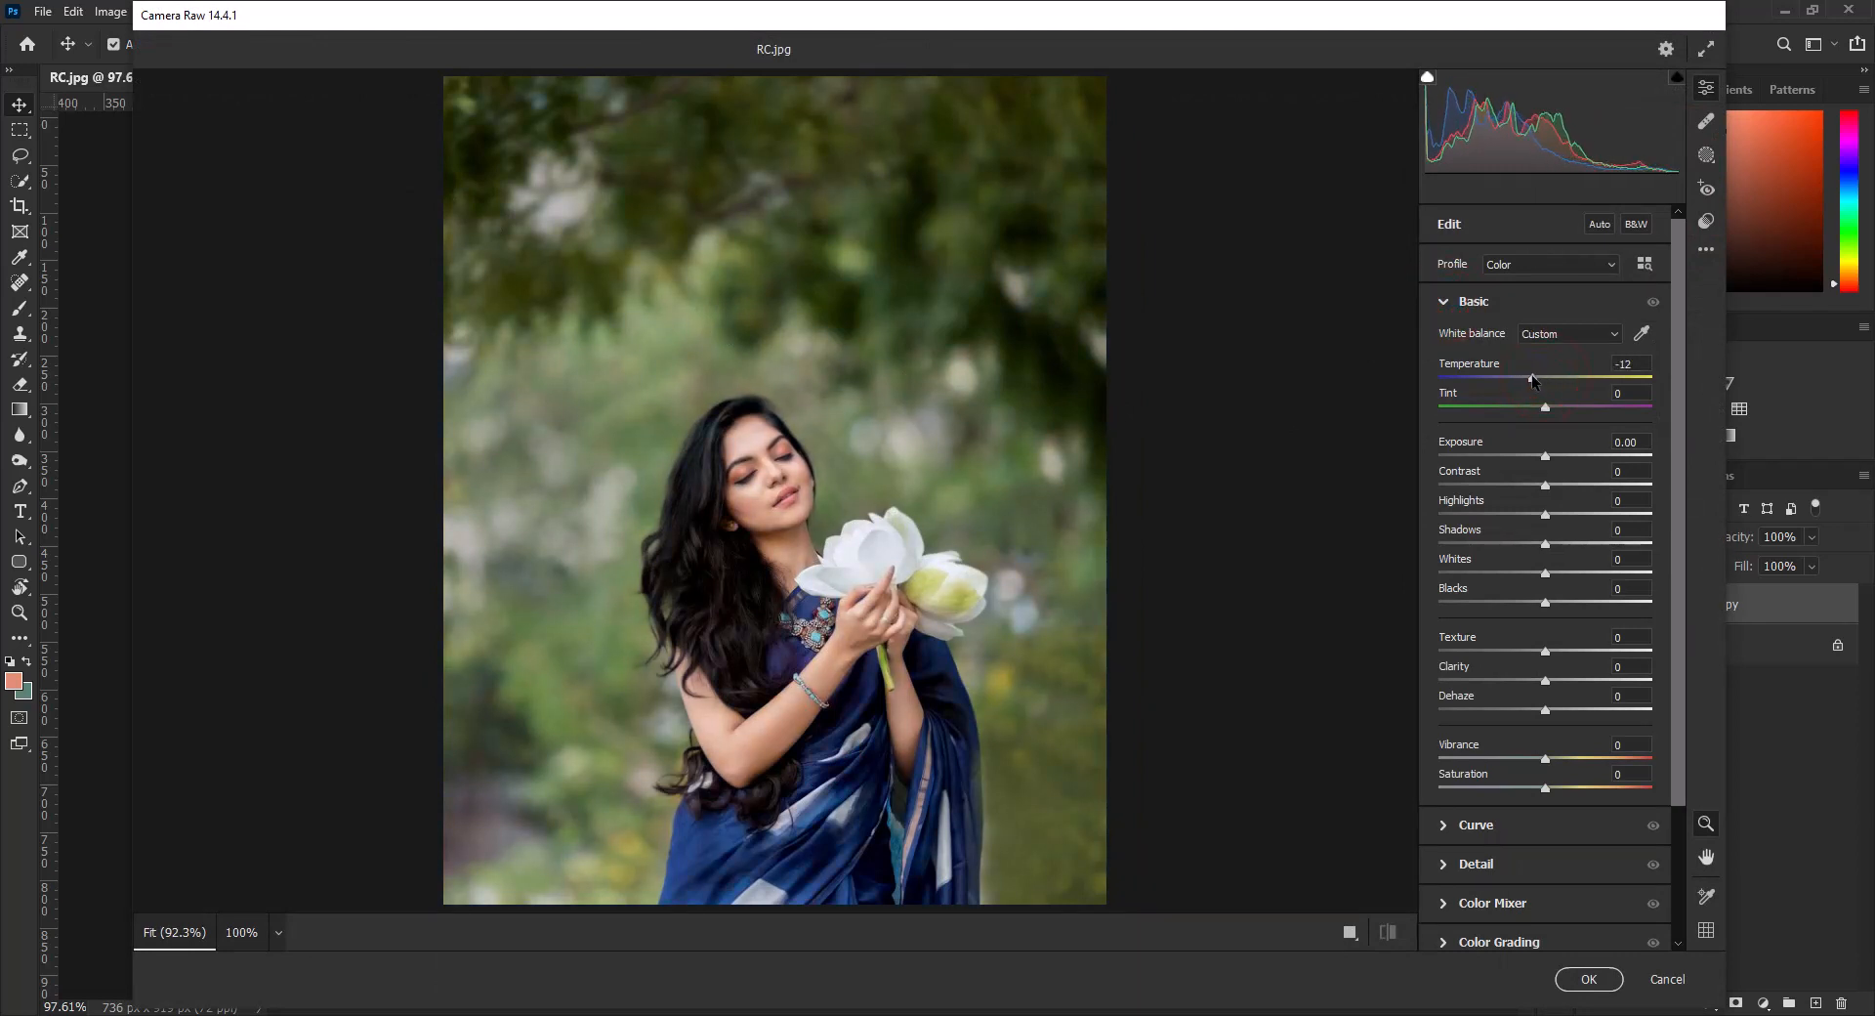
Step: Set exposure to -0.35, contrast to +16, highlights to -28 and vibrance to +28 in the Basic settings
{"action": "left_click_drag", "start_coordinate": [1548, 457], "coordinate": [1517, 516]}
{"action": "left_click", "coordinate": [1618, 499]}
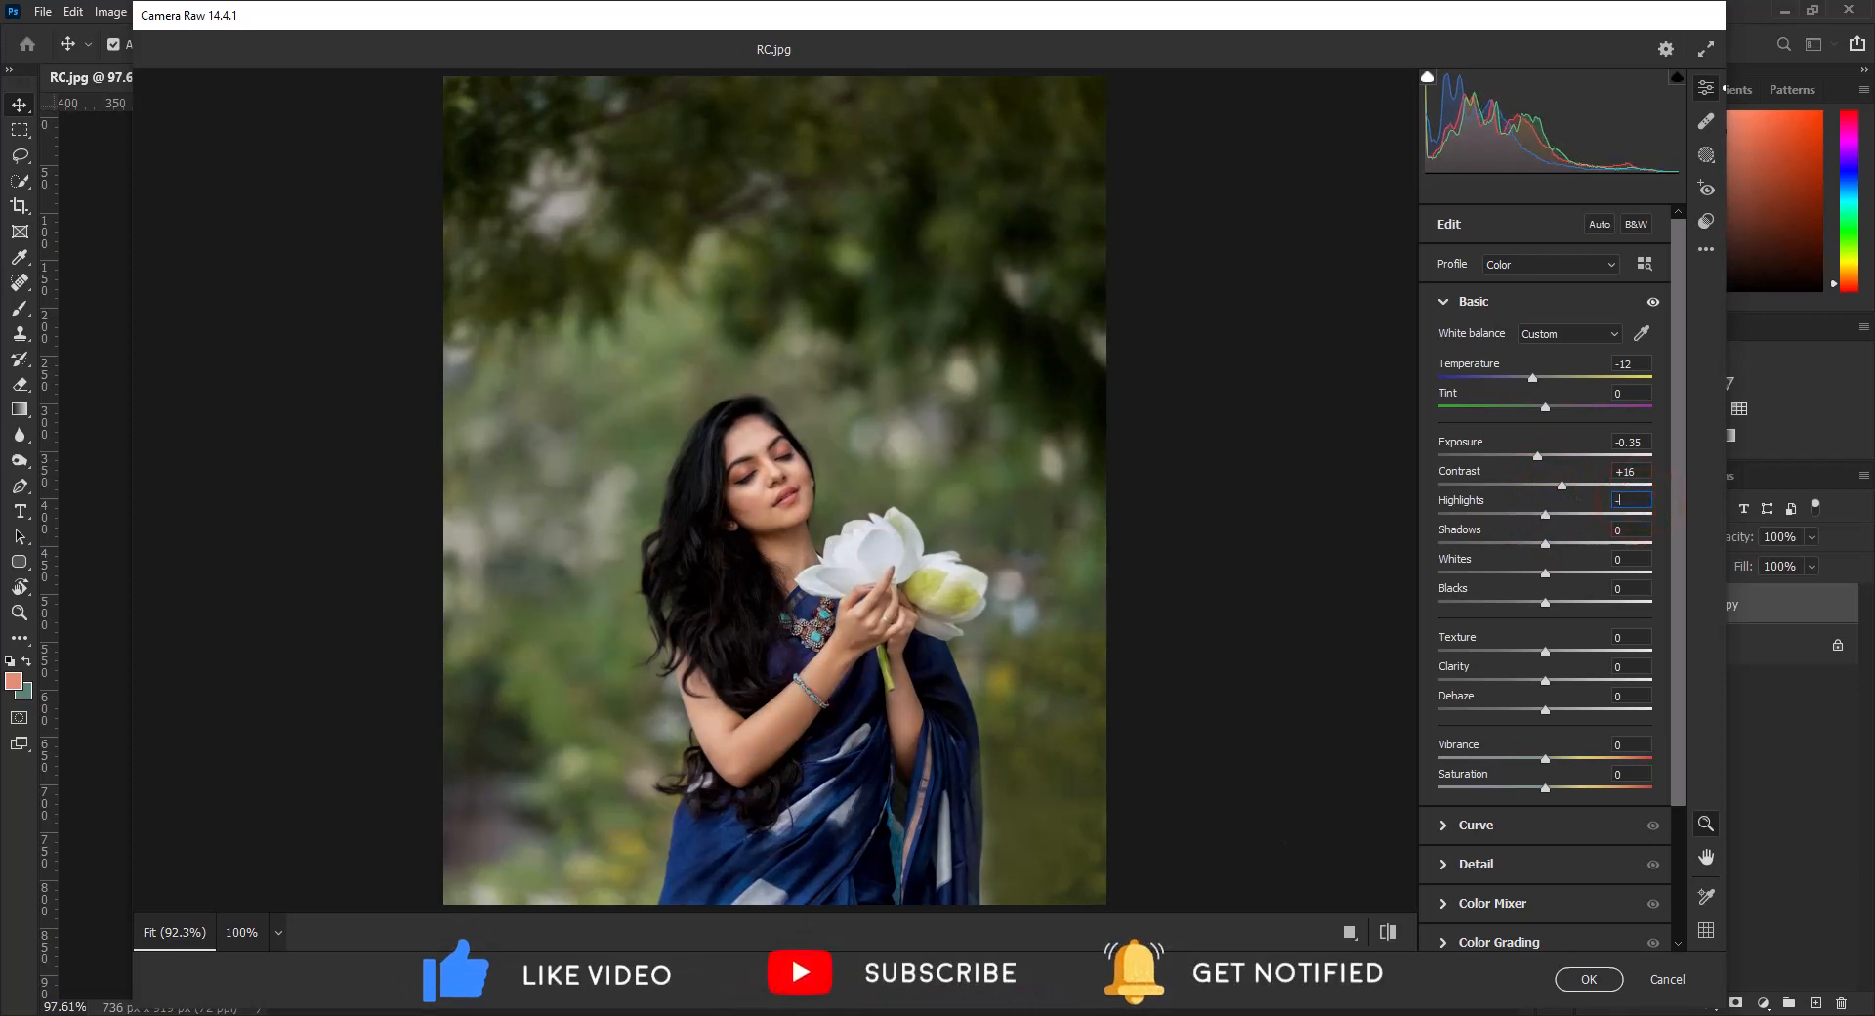
{"action": "type", "text": "-28"}
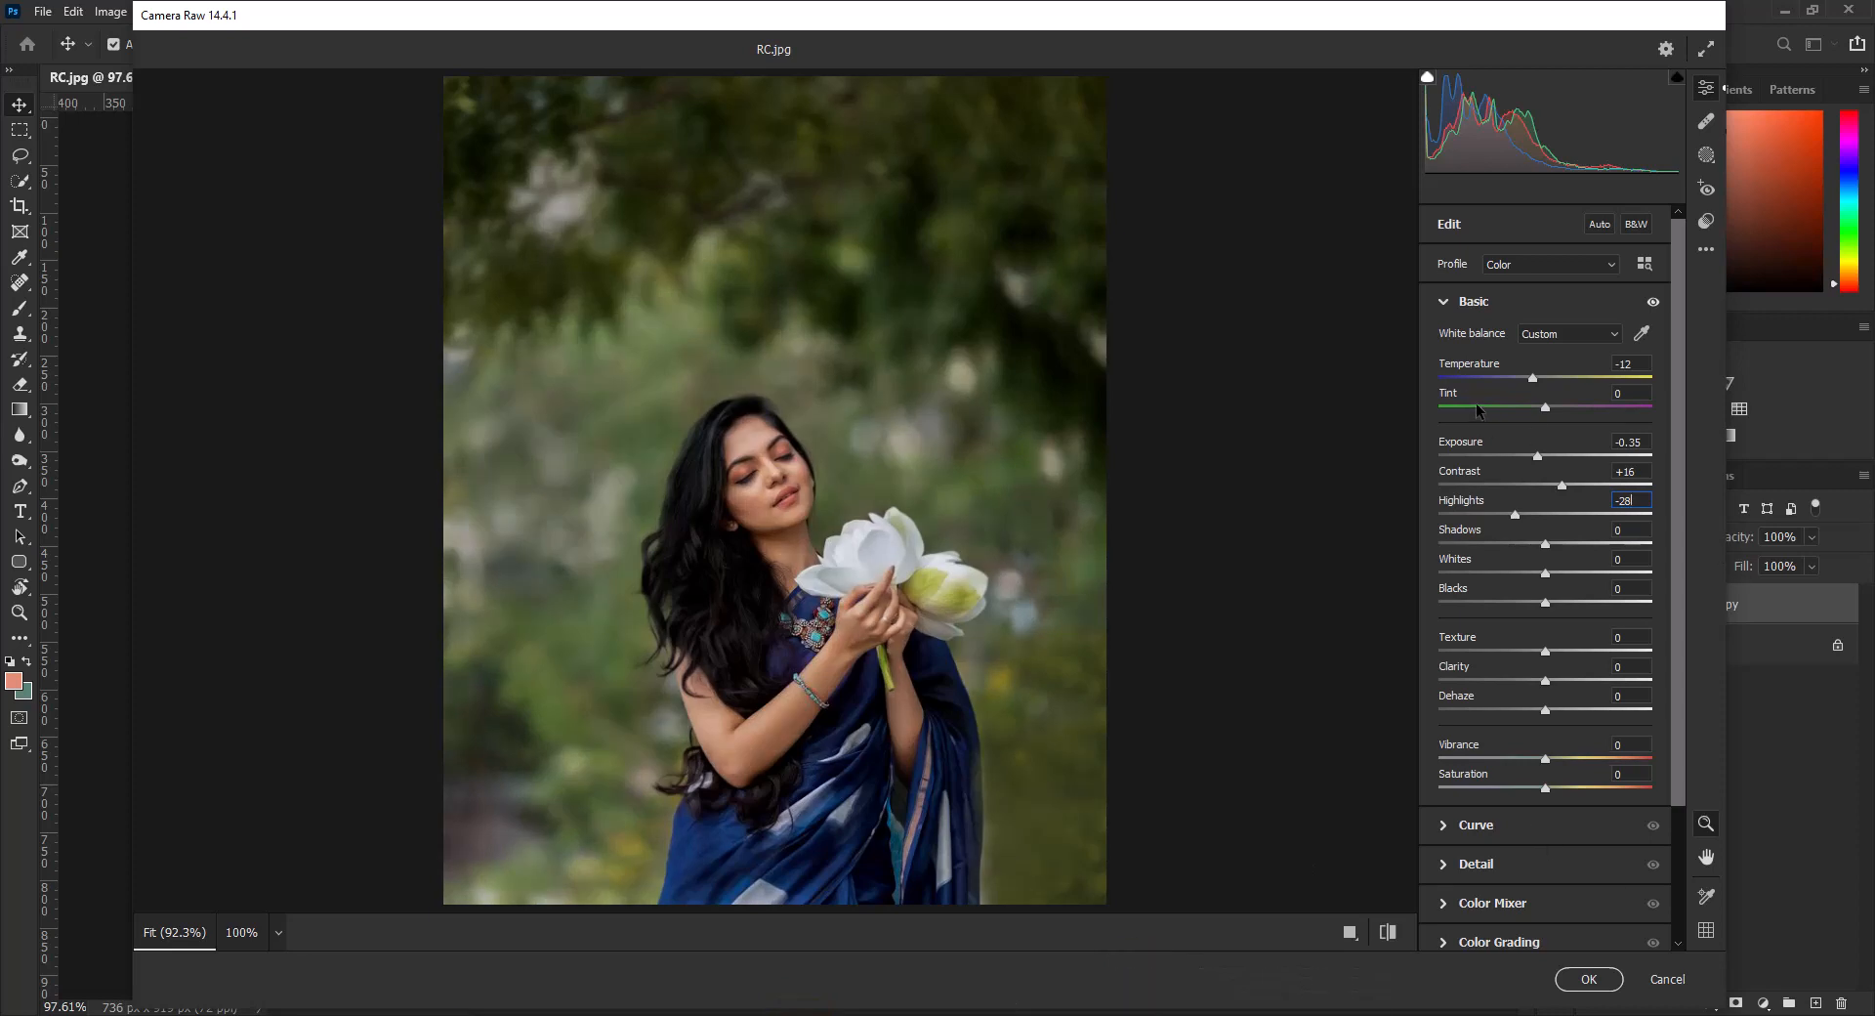
{"action": "left_click_drag", "start_coordinate": [1544, 545], "coordinate": [1547, 547]}
{"action": "left_click", "coordinate": [1631, 529]}
{"action": "left_click_drag", "start_coordinate": [1580, 761], "coordinate": [1576, 767]}
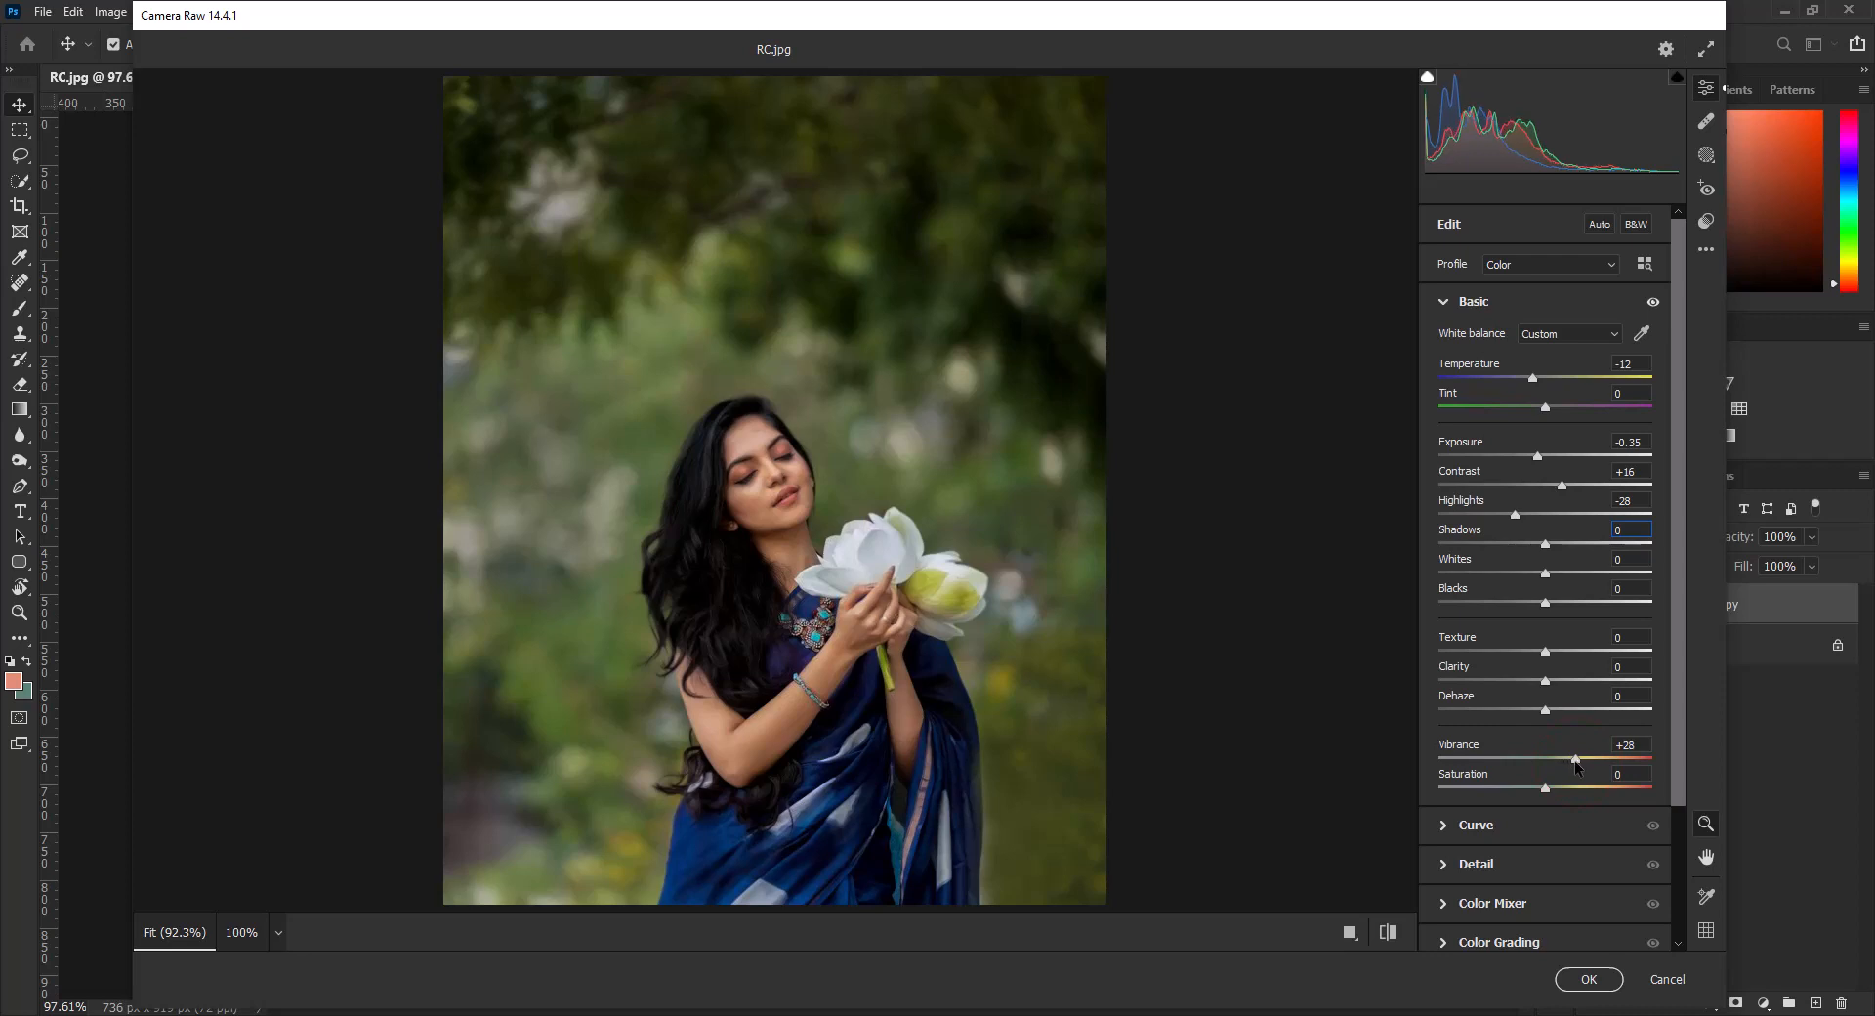
{"action": "left_click", "coordinate": [1553, 300]}
Step: Shape the point curve with the black point at input 17, output 0, a lowered white point and a midpoint at input 128, output 127
{"action": "left_click", "coordinate": [1552, 340]}
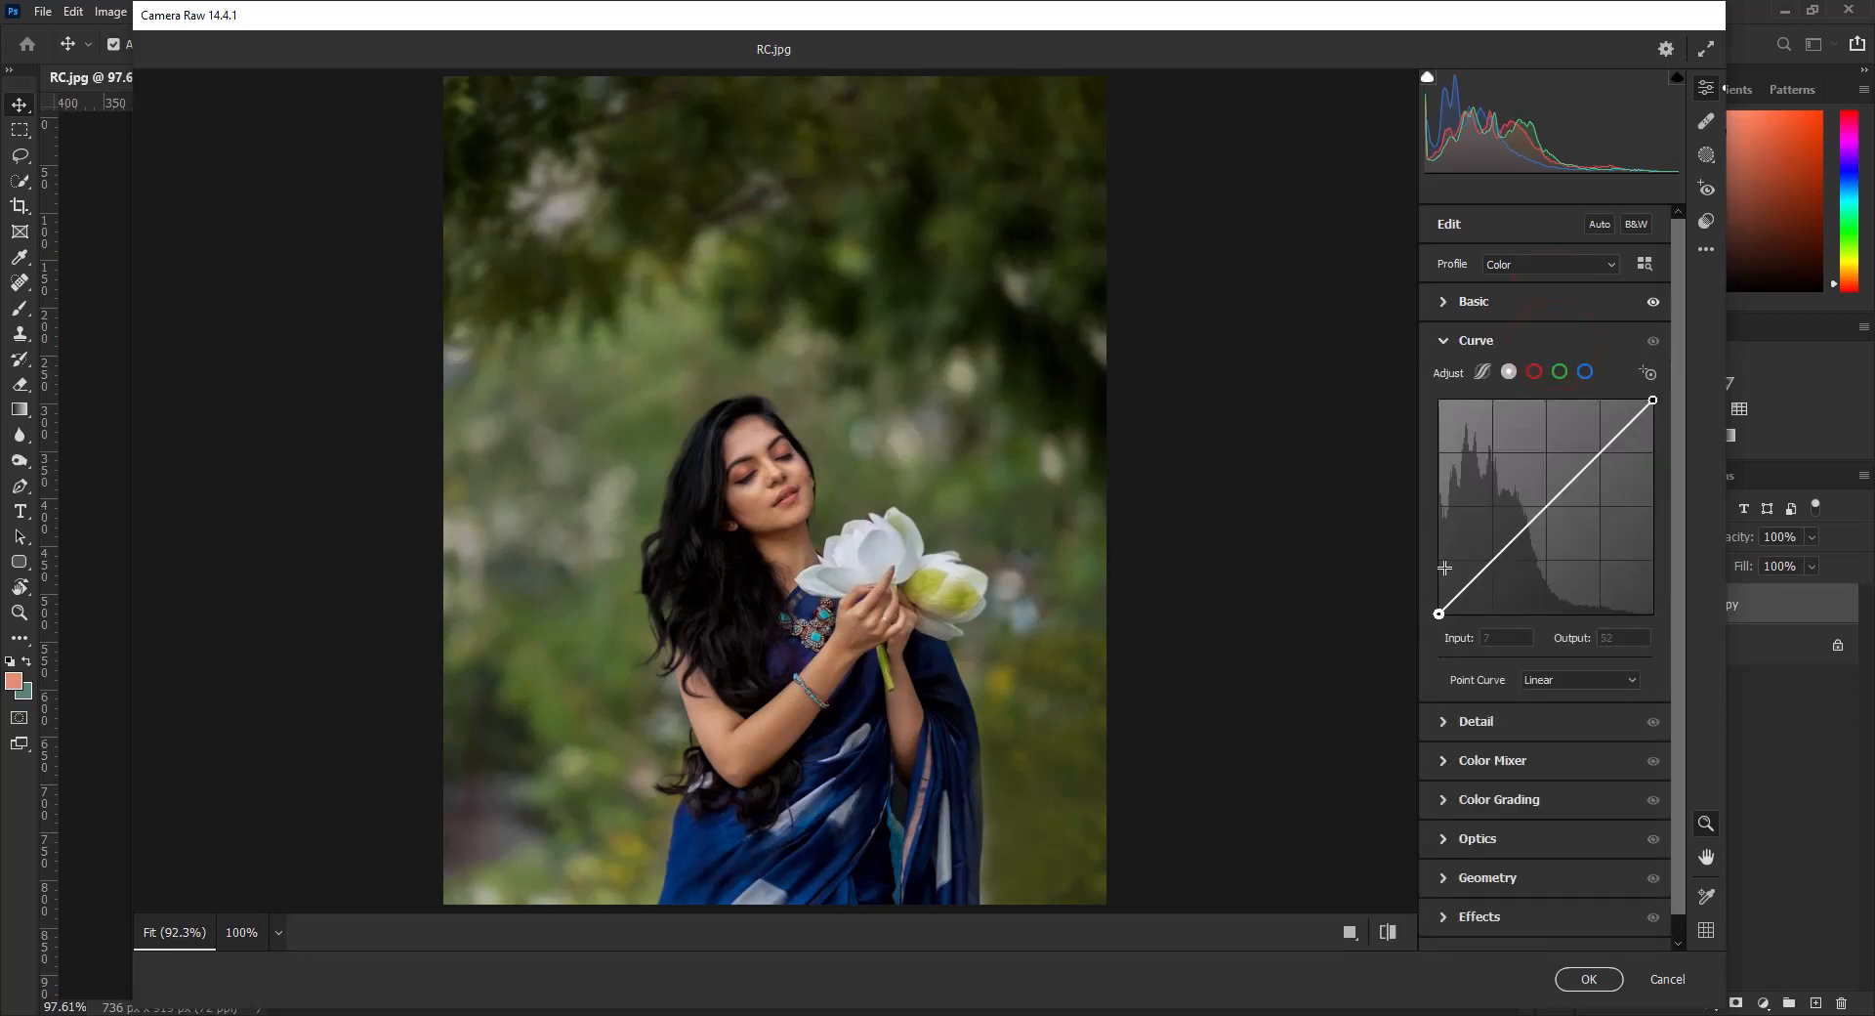
{"action": "left_click_drag", "start_coordinate": [1439, 614], "coordinate": [1453, 613]}
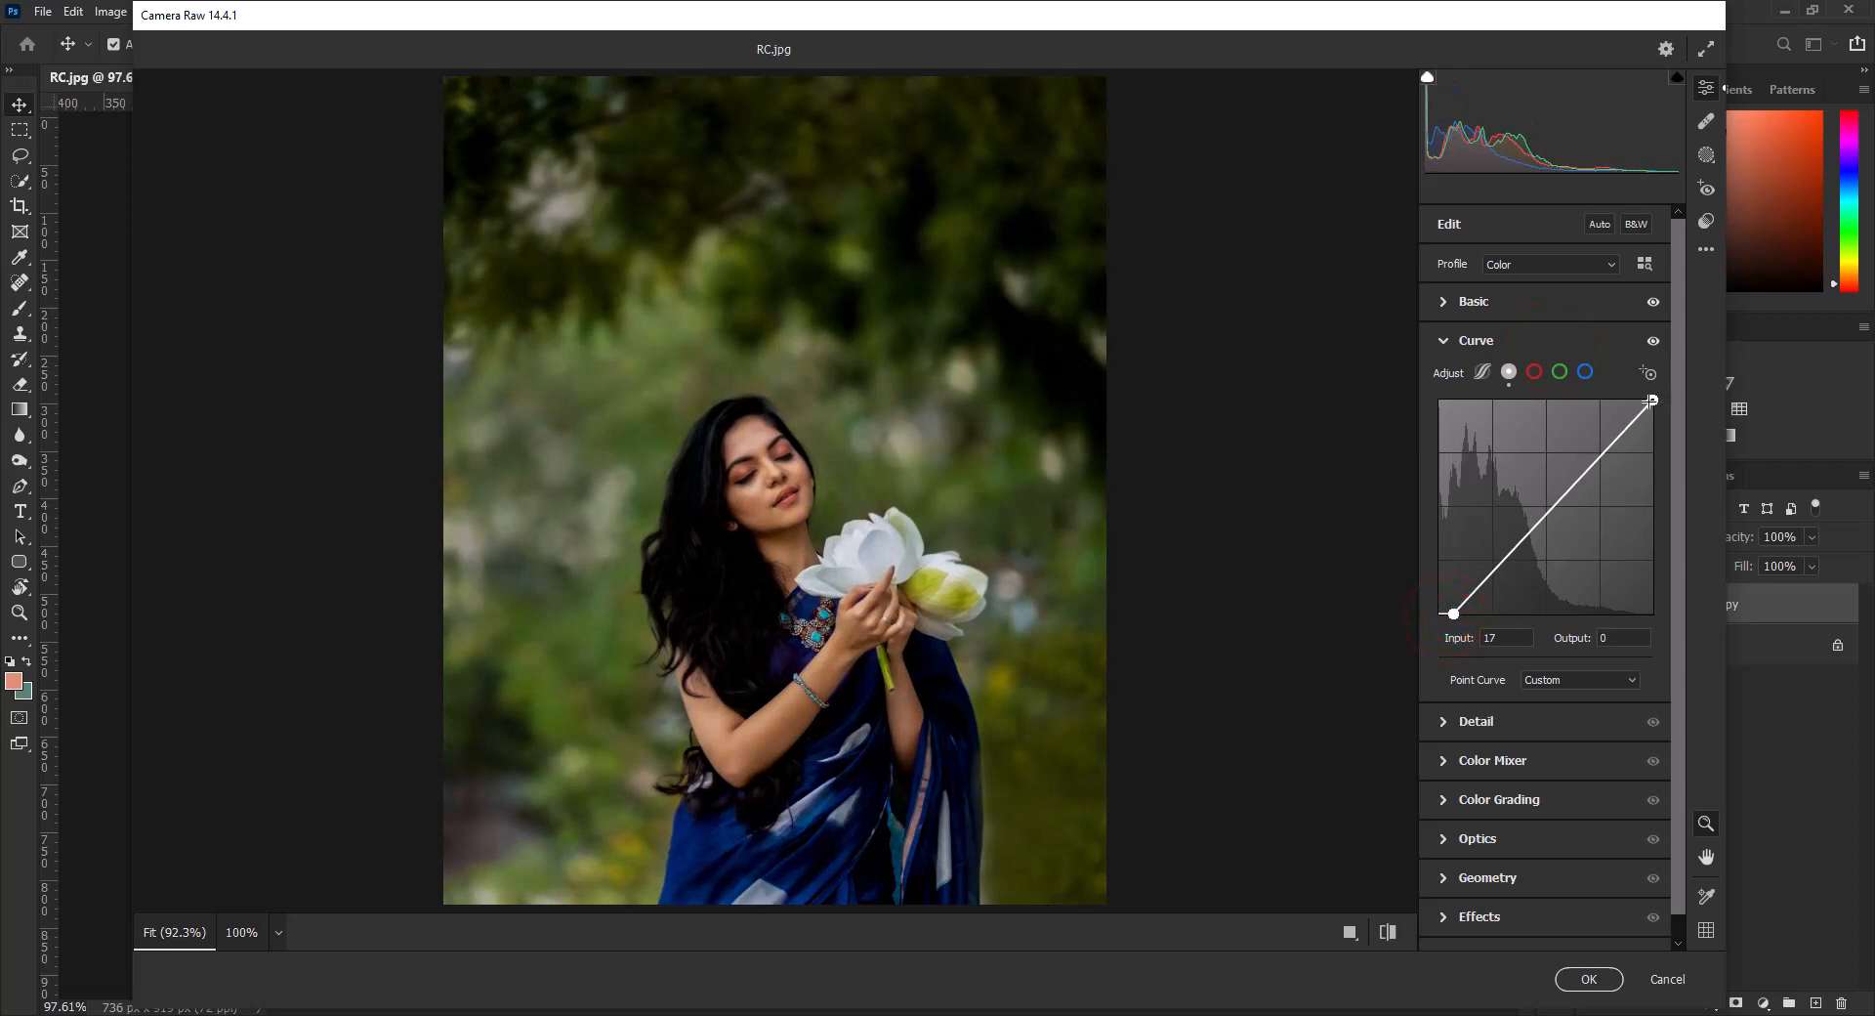
{"action": "left_click_drag", "start_coordinate": [1650, 401], "coordinate": [1653, 422]}
{"action": "left_click", "coordinate": [1555, 515]}
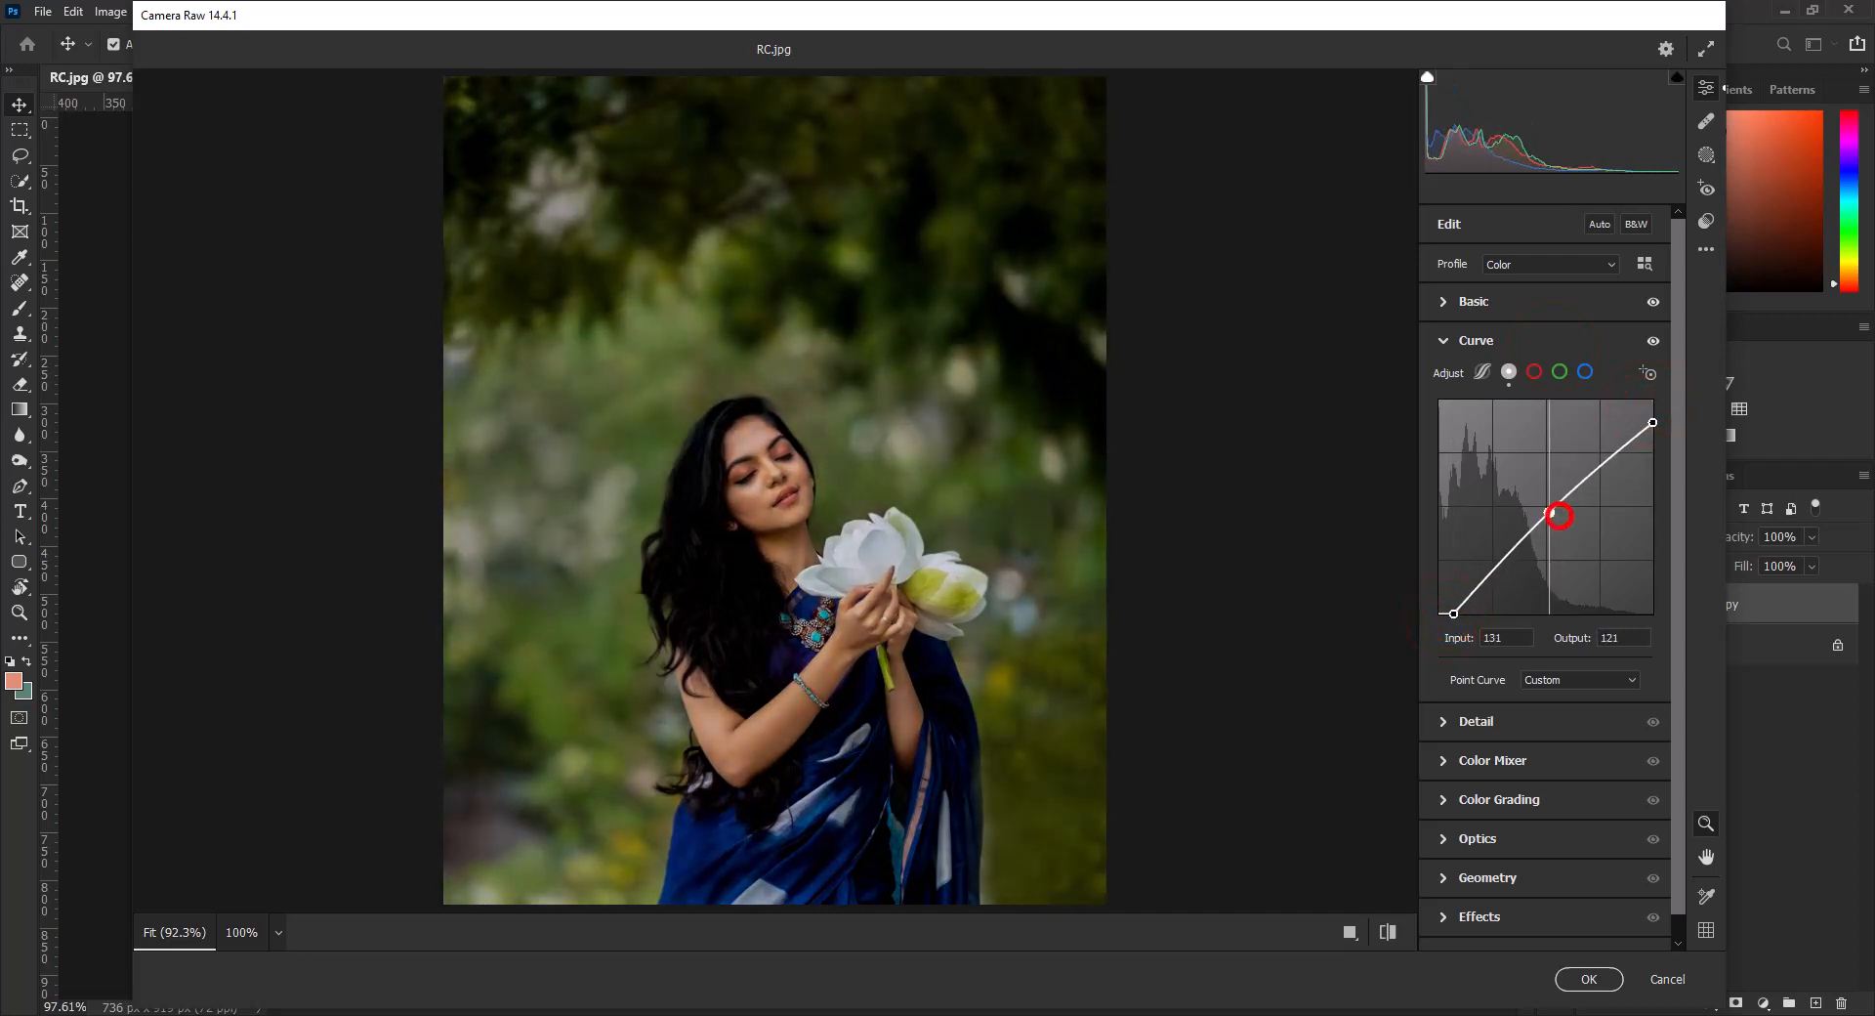
{"action": "left_click_drag", "start_coordinate": [1560, 516], "coordinate": [1546, 507]}
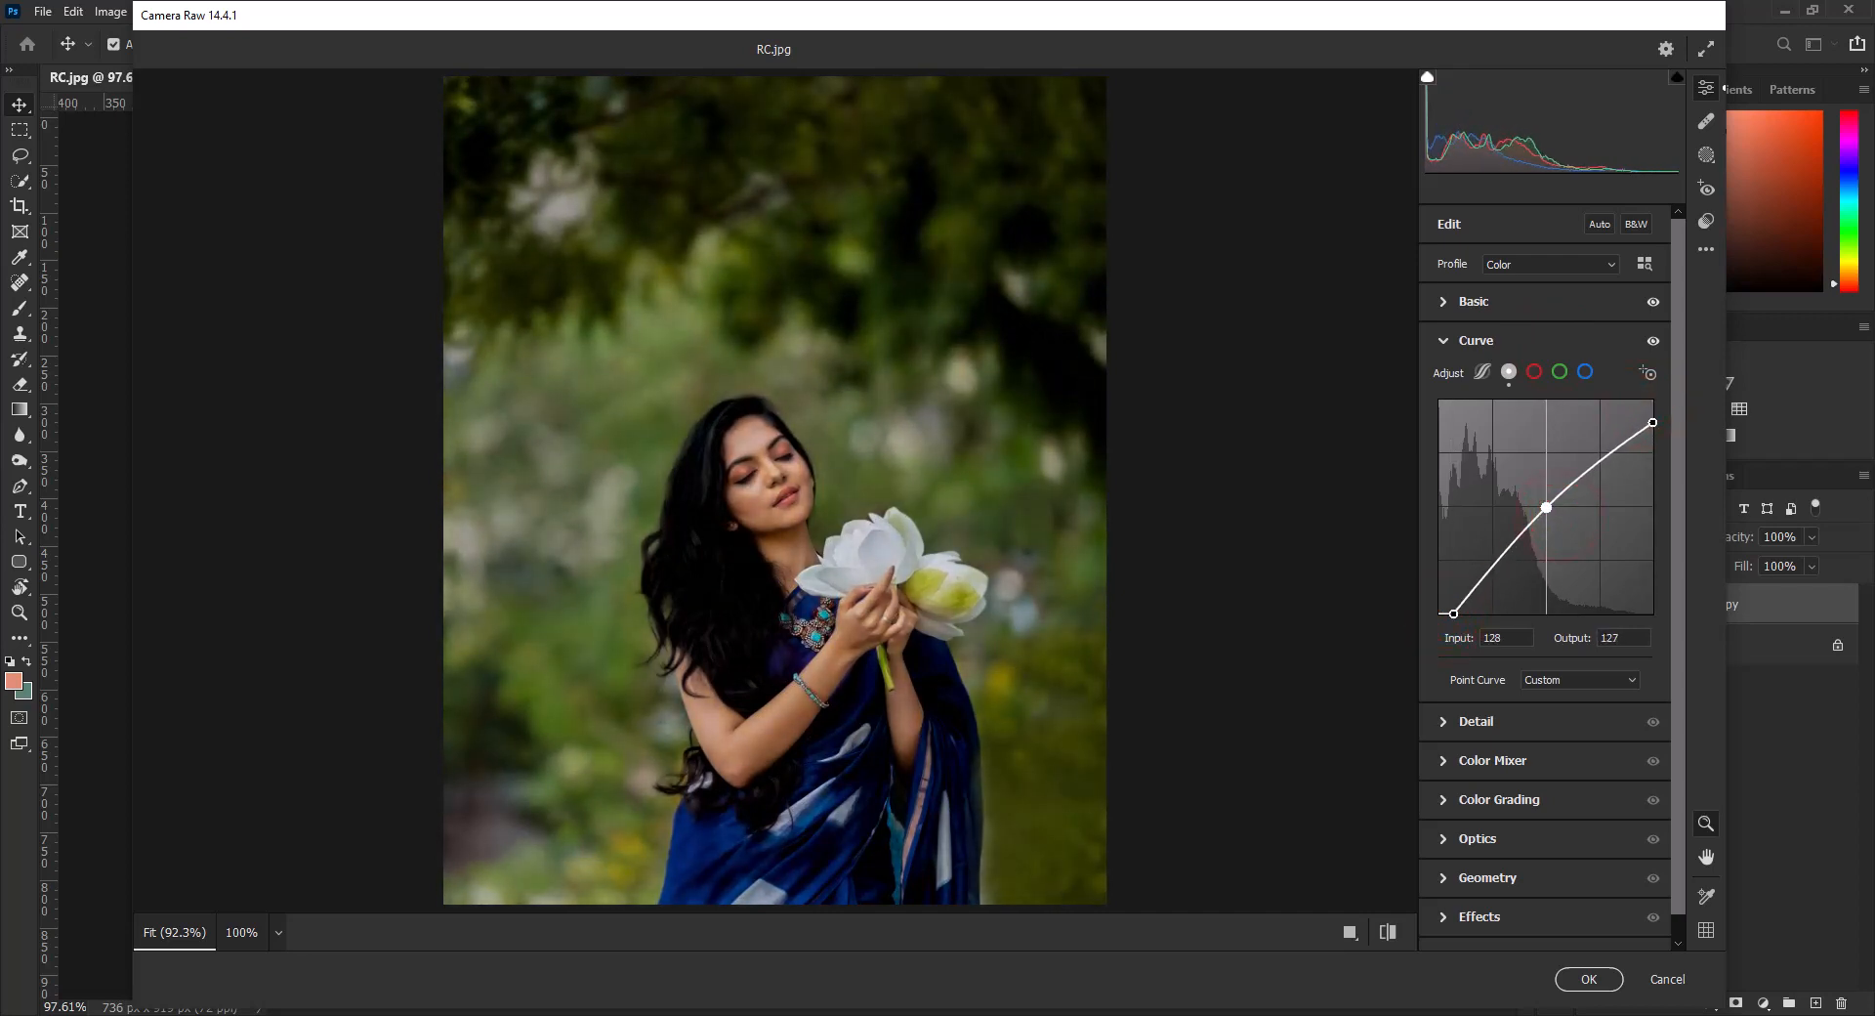
Step: Raise the exposure in the Basic settings to -0.15
{"action": "left_click", "coordinate": [1480, 301]}
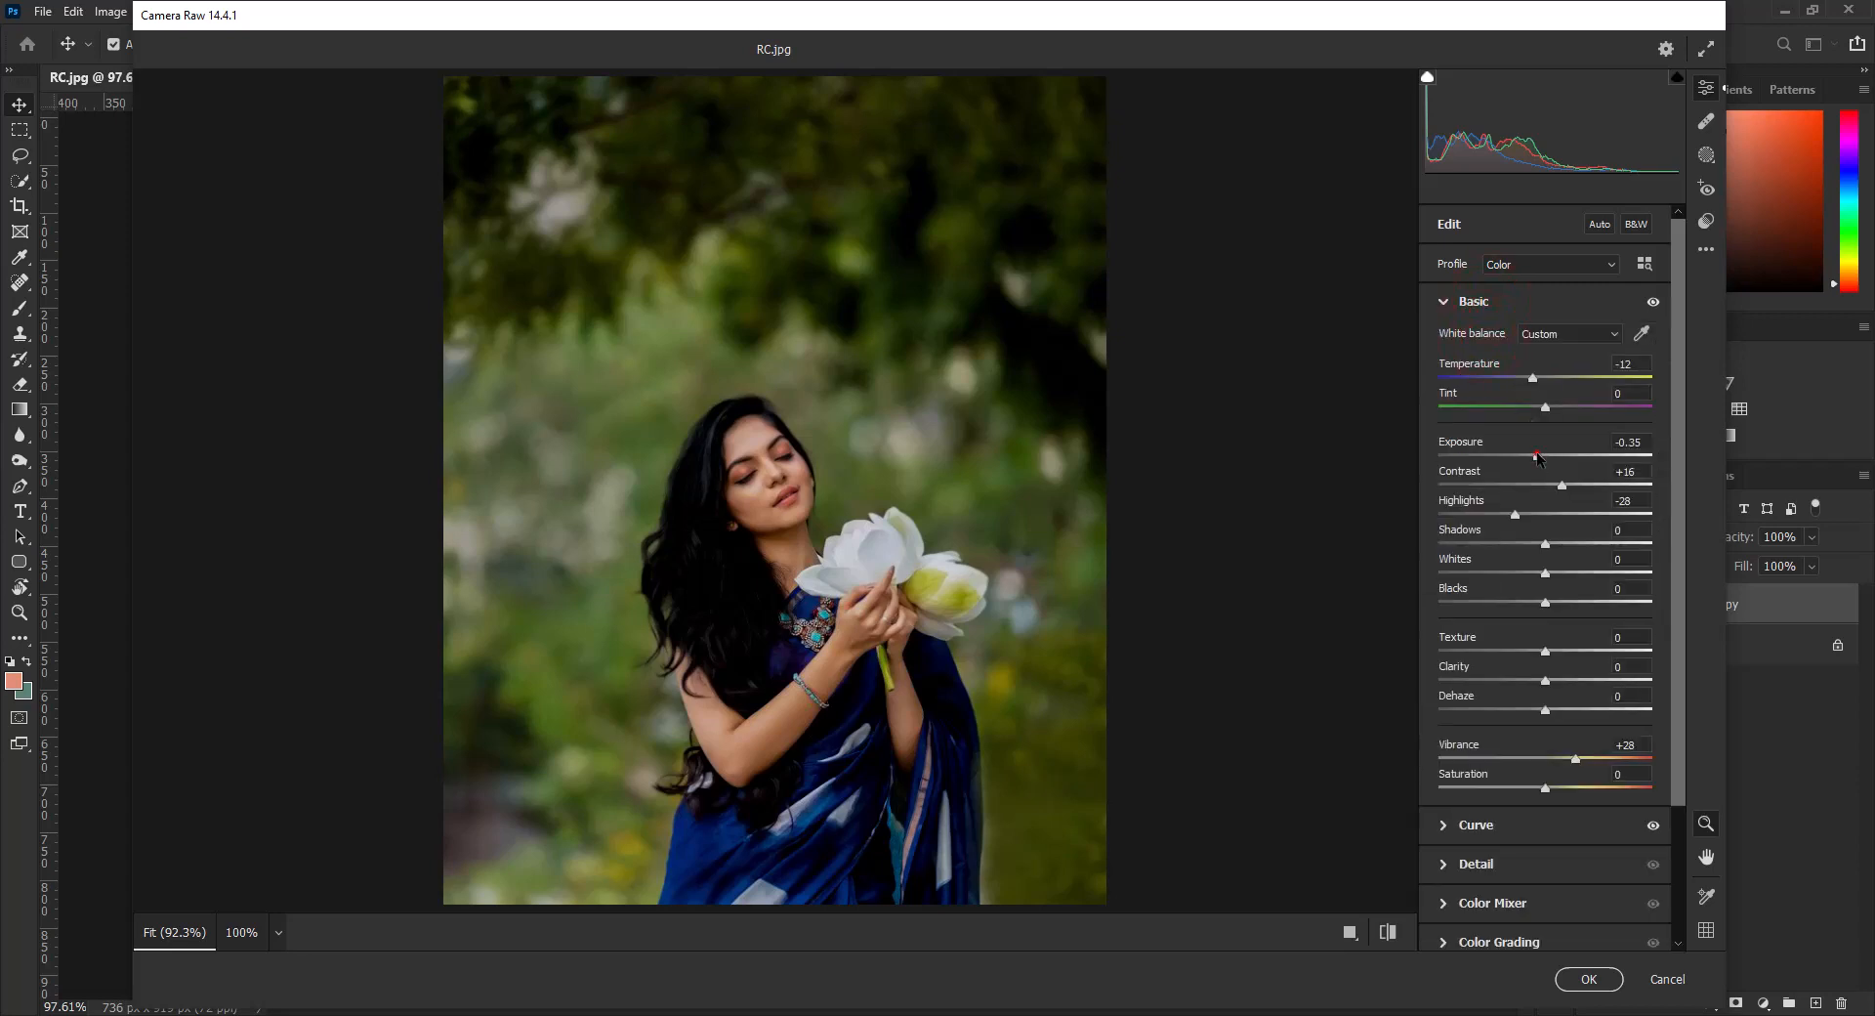
{"action": "left_click_drag", "start_coordinate": [1538, 455], "coordinate": [1564, 491]}
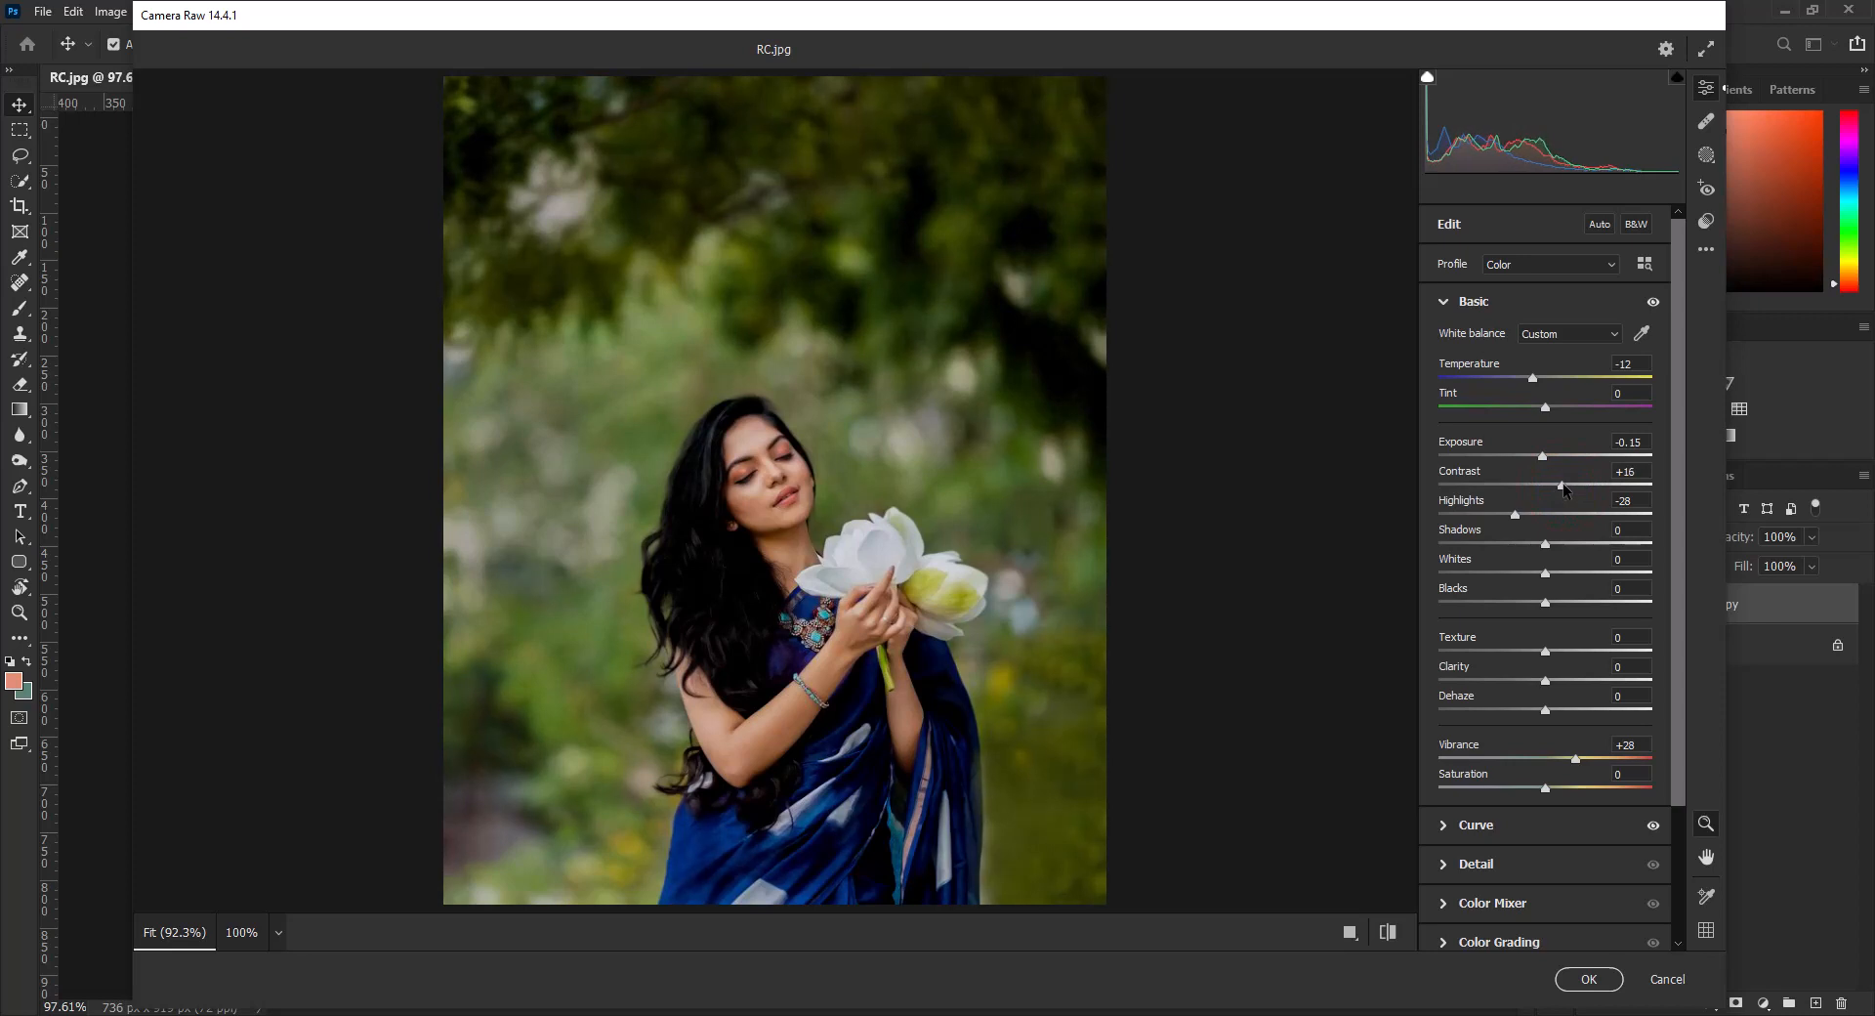
{"action": "left_click", "coordinate": [1499, 302]}
Step: Add sharpening to the photo in the Detail settings
{"action": "left_click", "coordinate": [1513, 379]}
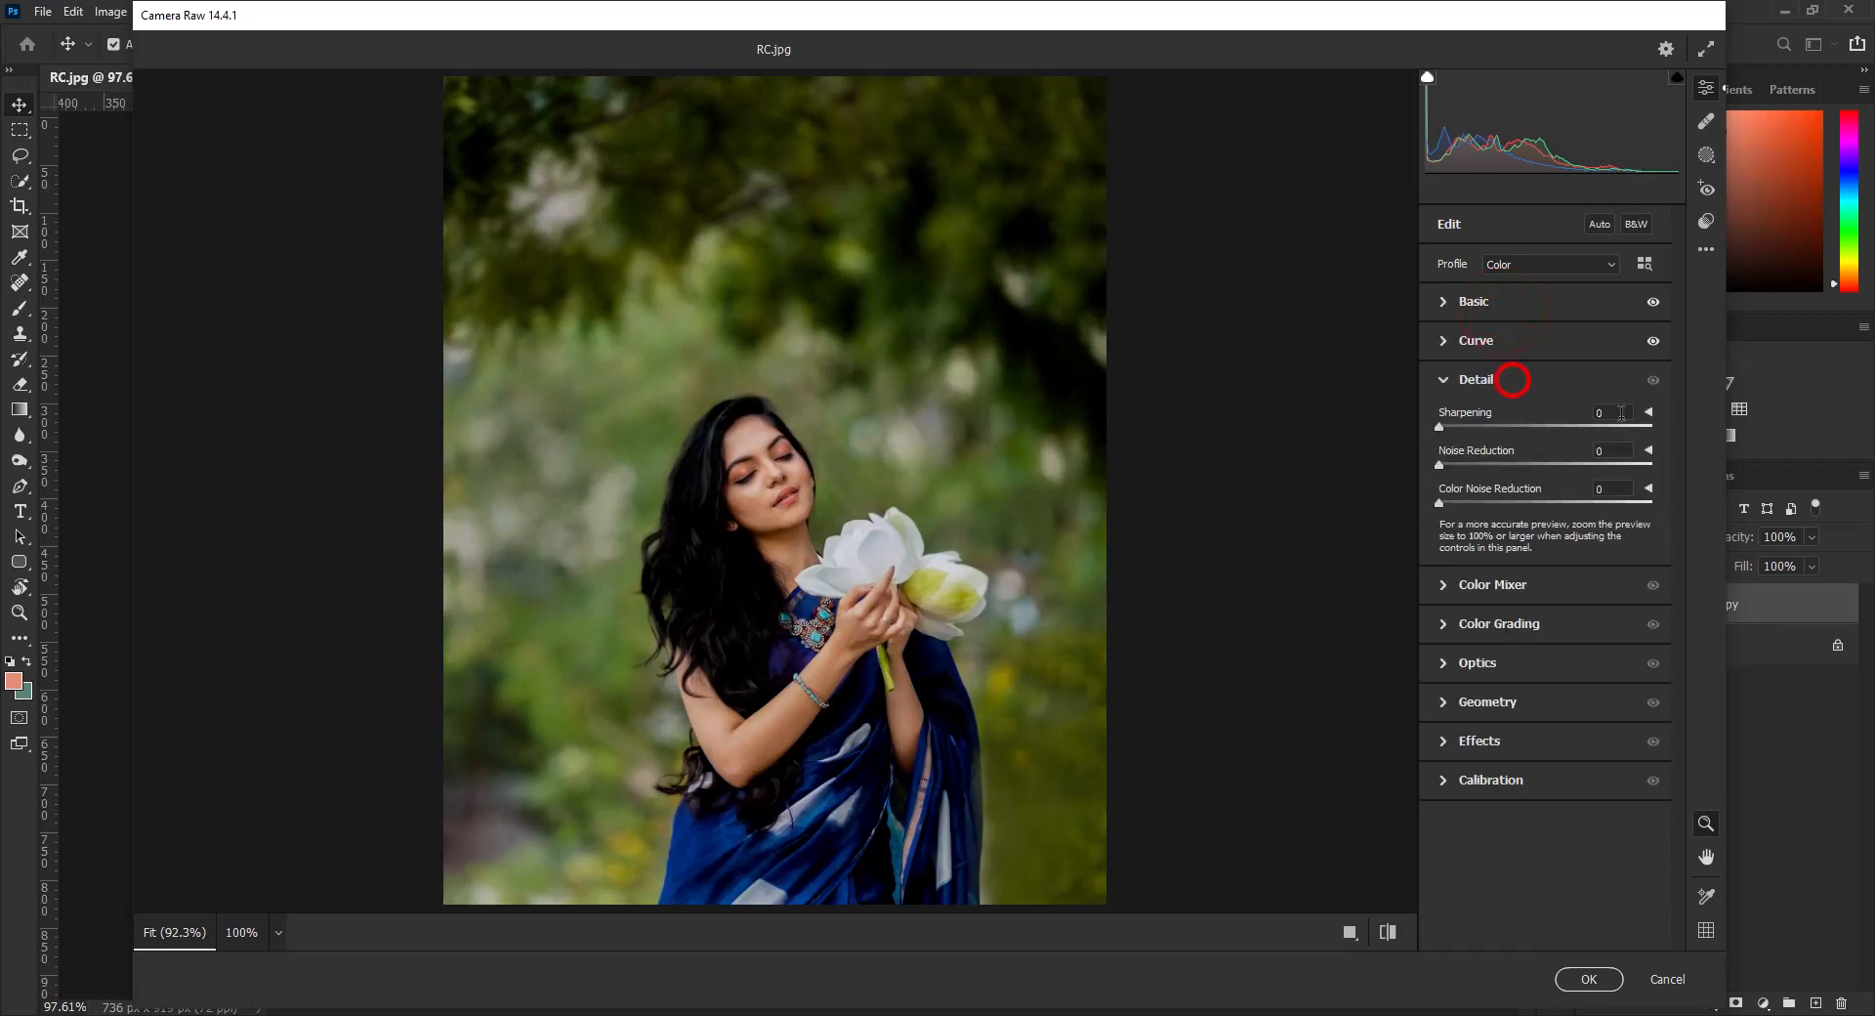
{"action": "left_click", "coordinate": [1607, 411]}
{"action": "left_click", "coordinate": [1534, 386]}
Step: Shift the Color Mixer hue of the yellows to +88 and of the greens to +16
{"action": "left_click", "coordinate": [1543, 420]}
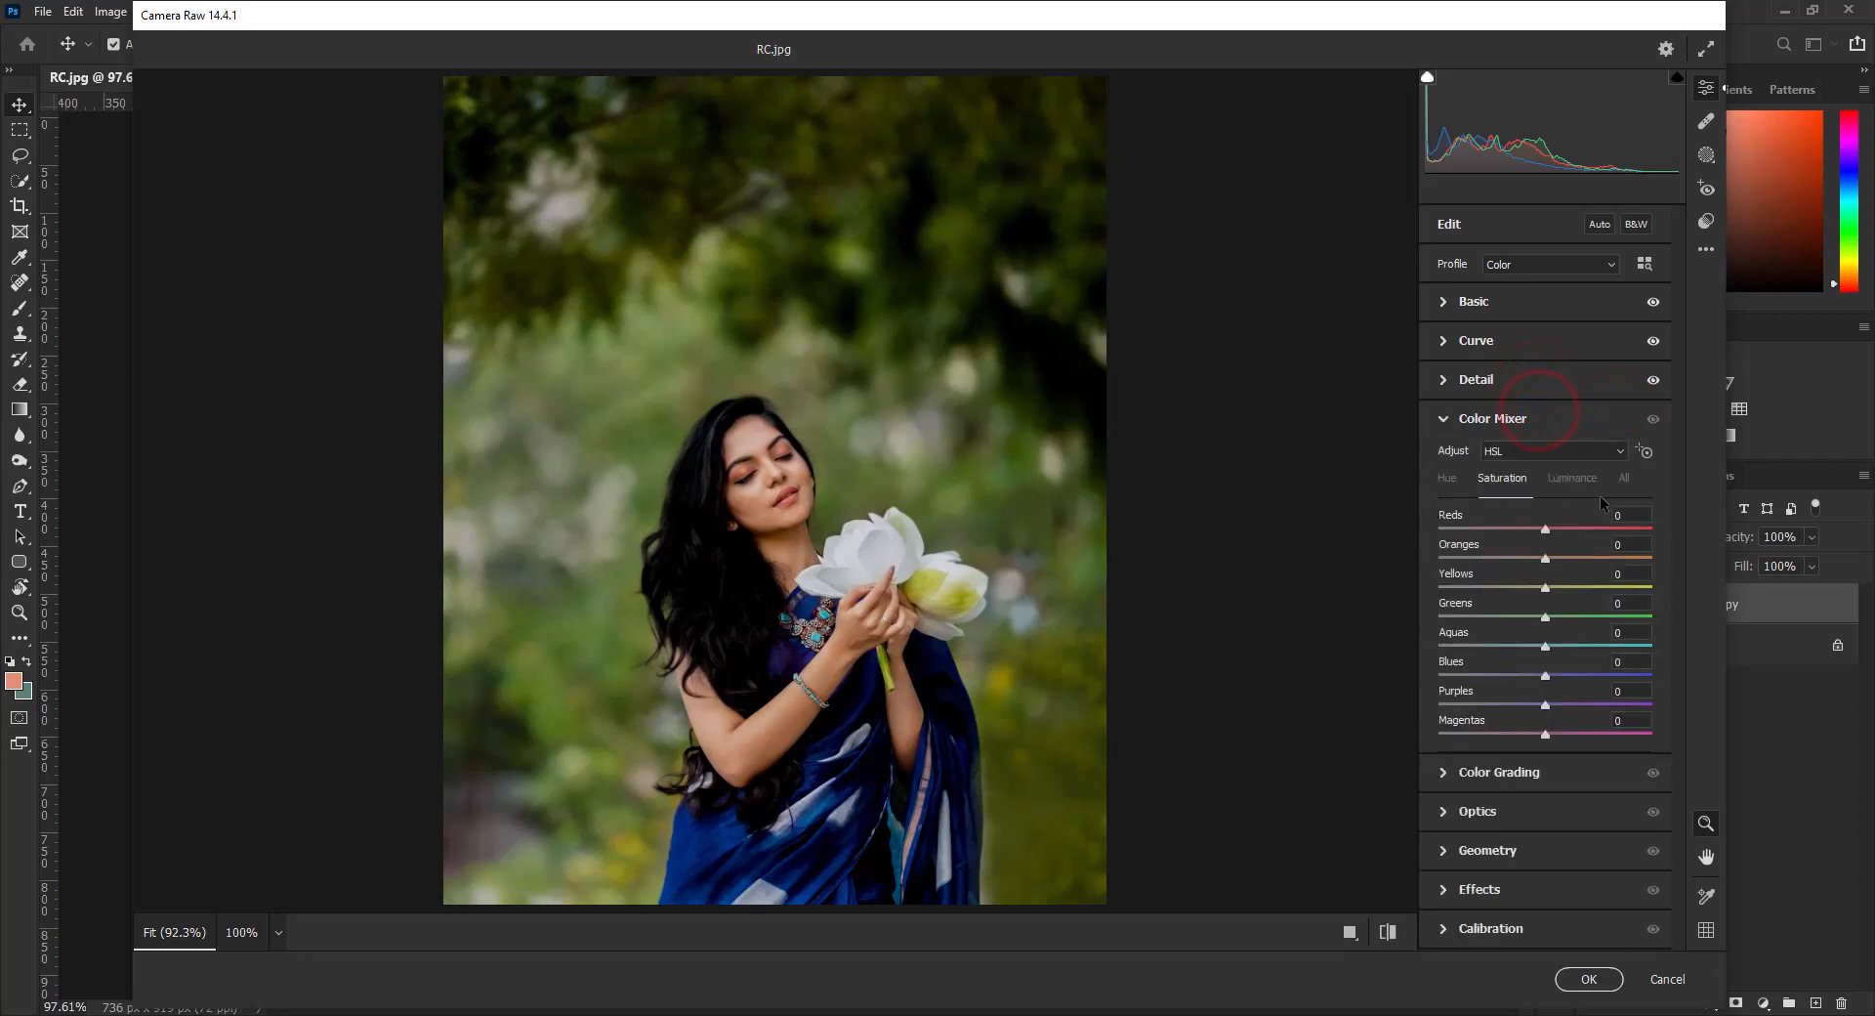
{"action": "left_click", "coordinate": [1575, 484]}
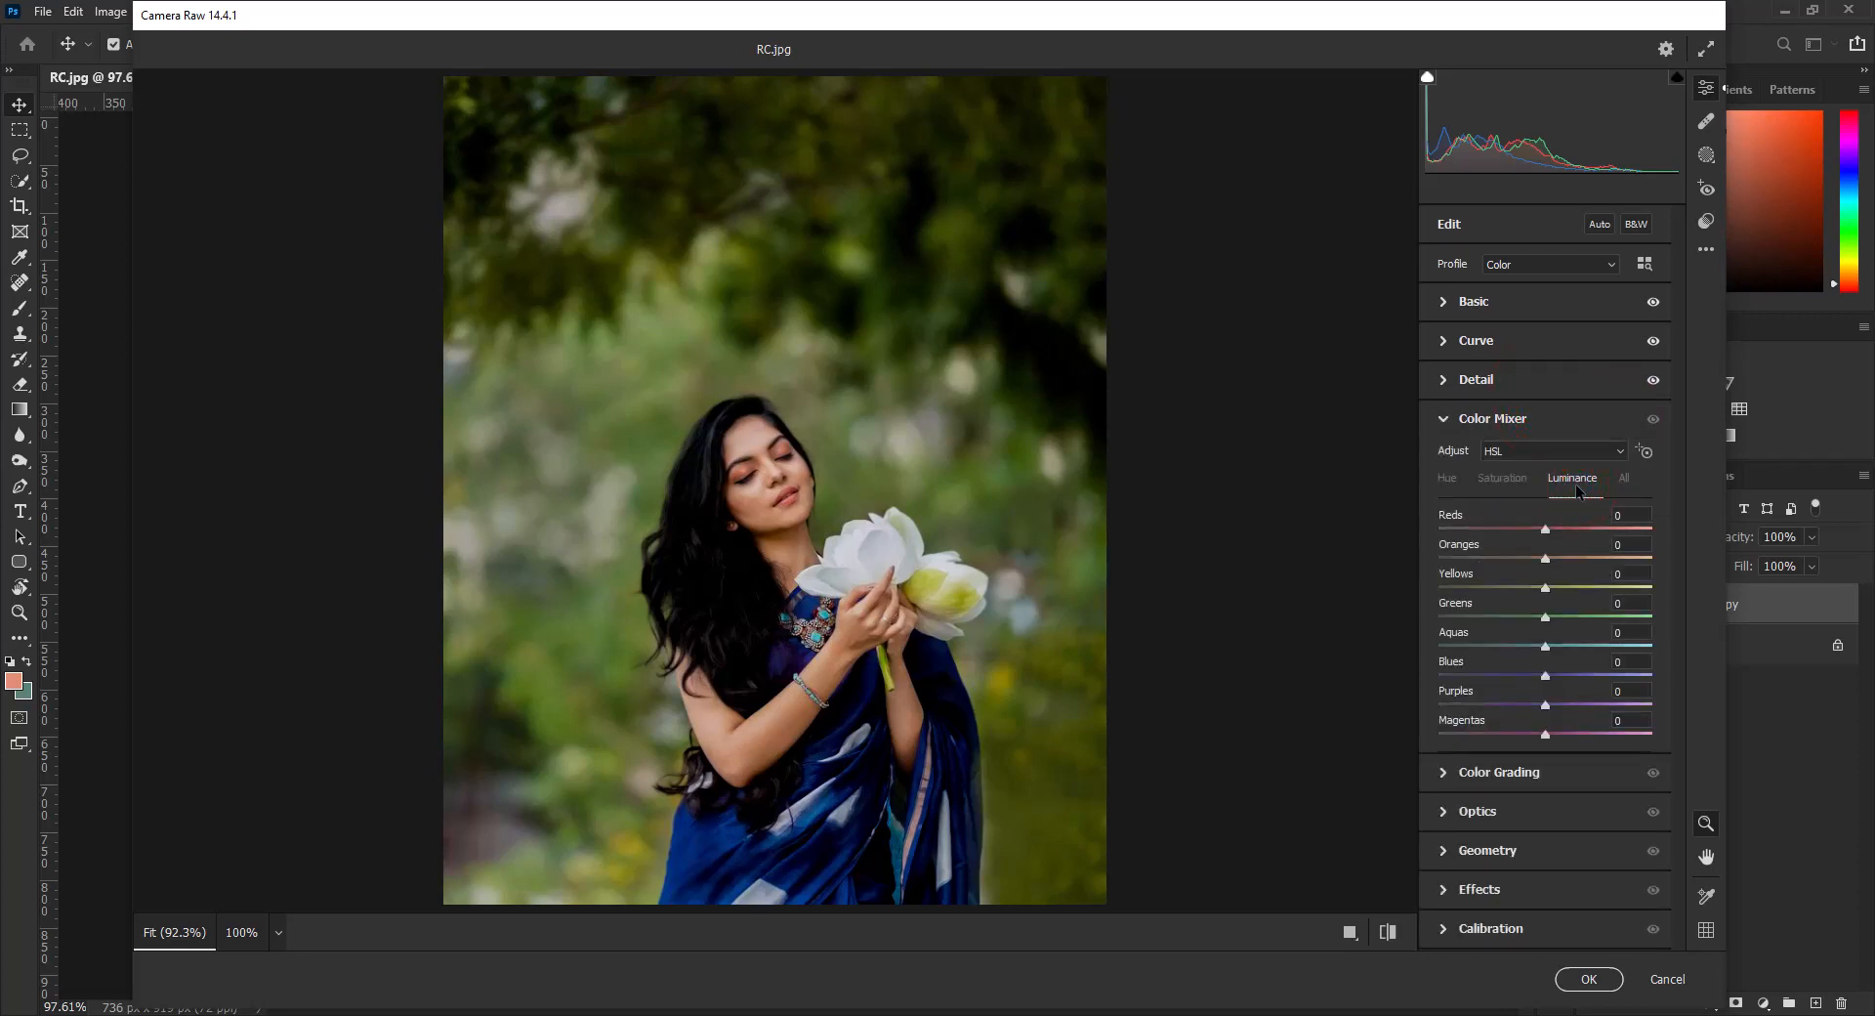
{"action": "left_click", "coordinate": [1514, 480]}
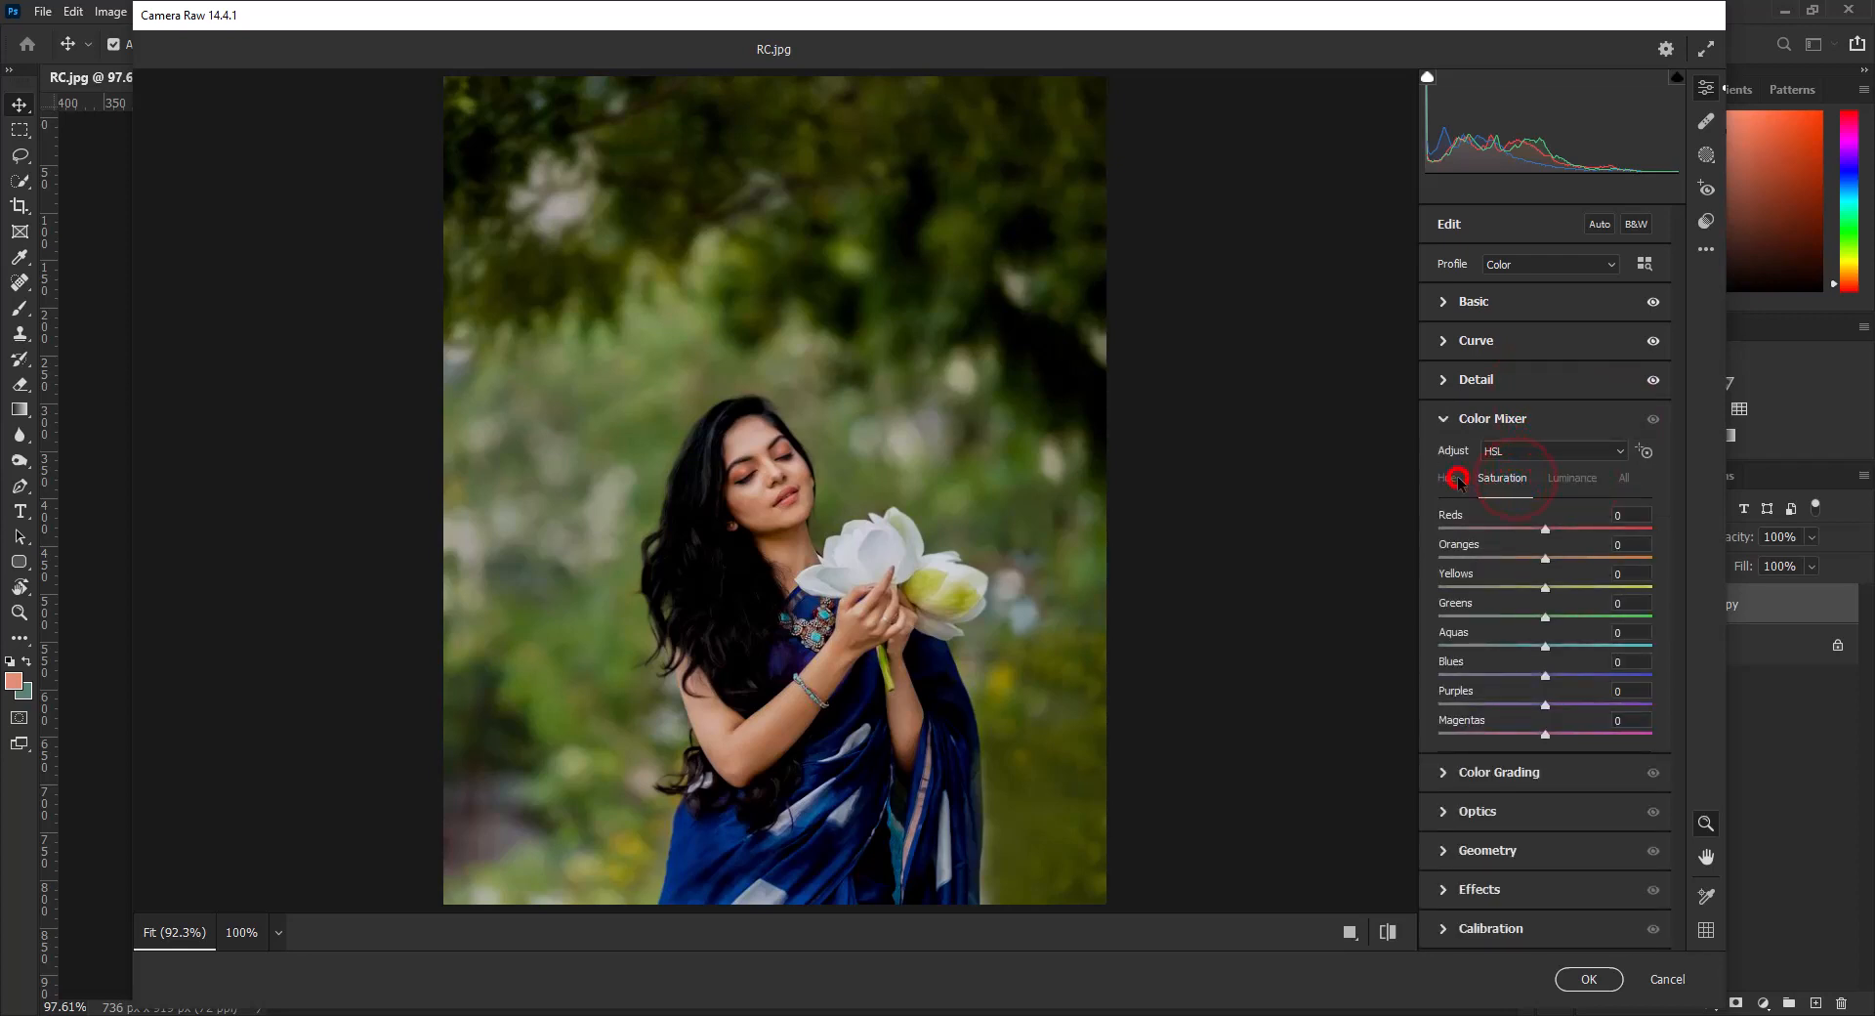
{"action": "left_click", "coordinate": [1449, 477]}
{"action": "left_click_drag", "start_coordinate": [1598, 586], "coordinate": [1638, 589]}
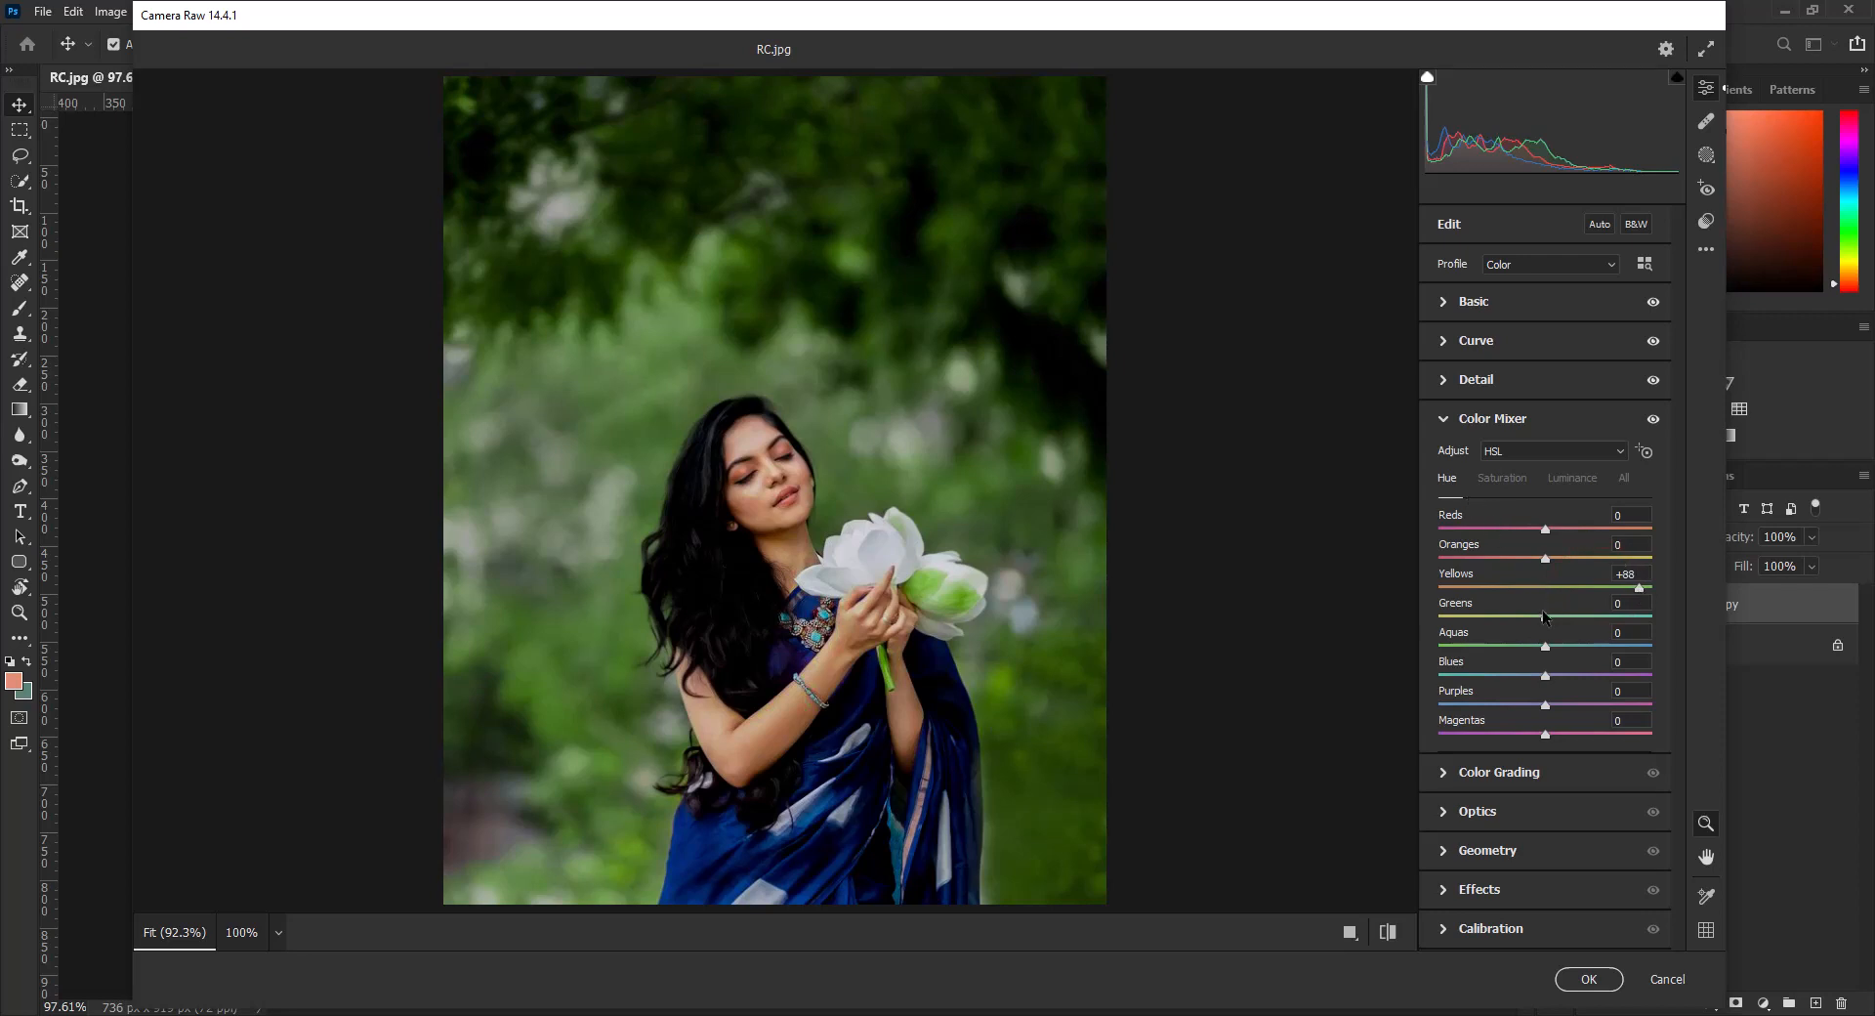
{"action": "left_click_drag", "start_coordinate": [1546, 618], "coordinate": [1561, 619]}
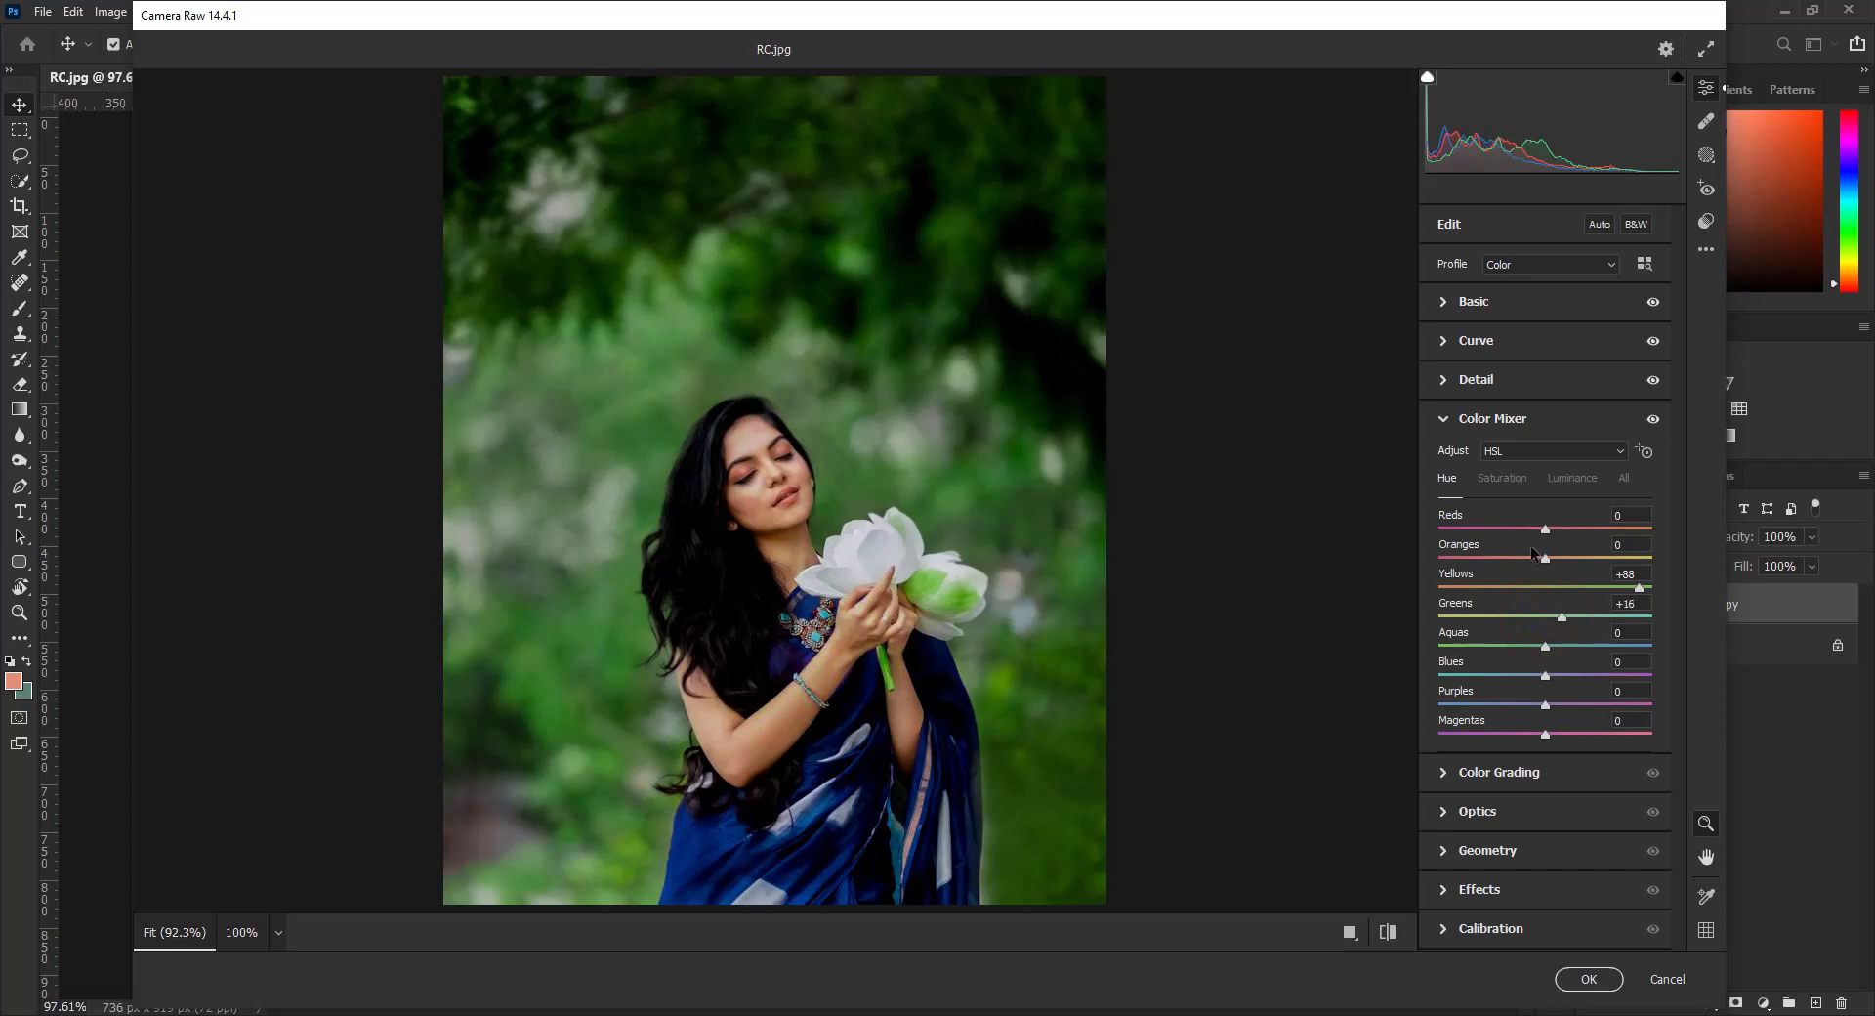
Step: Set the Color Mixer saturation to -72 for yellows and -28 for greens, and raise the blues slightly
{"action": "left_click", "coordinate": [1501, 479]}
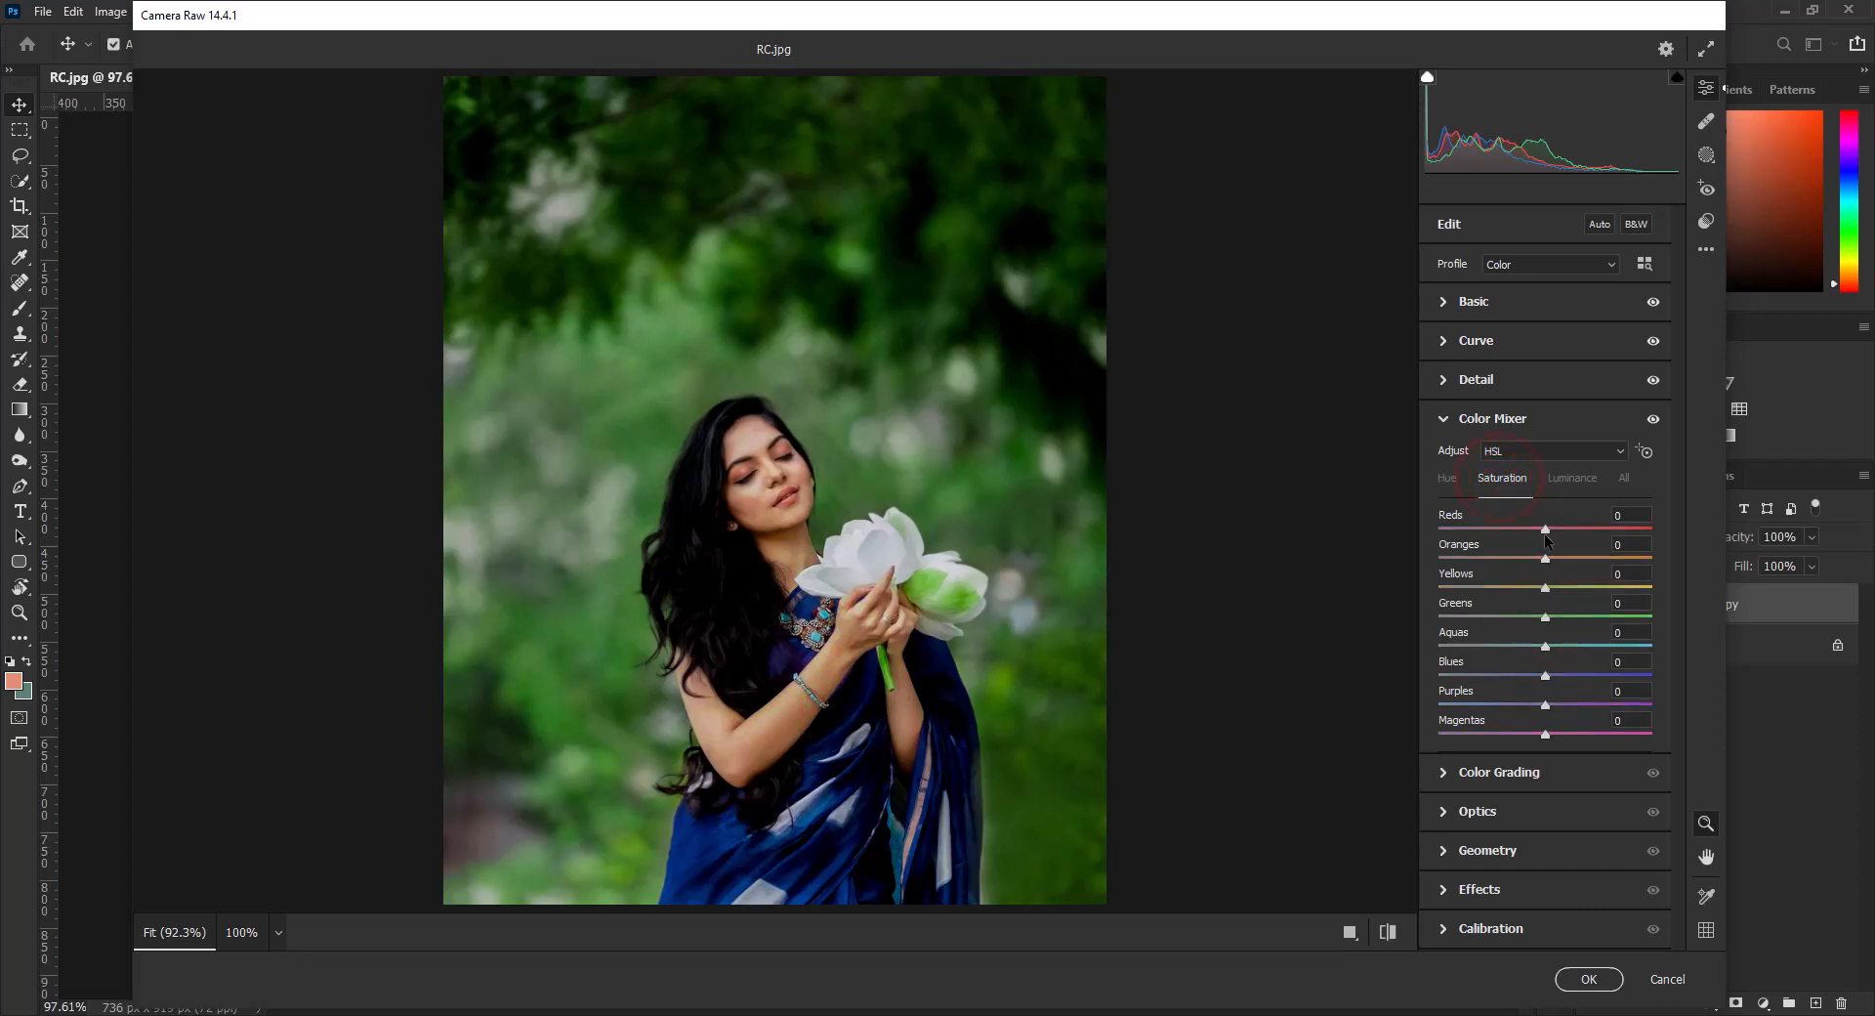
{"action": "left_click_drag", "start_coordinate": [1545, 589], "coordinate": [1501, 616]}
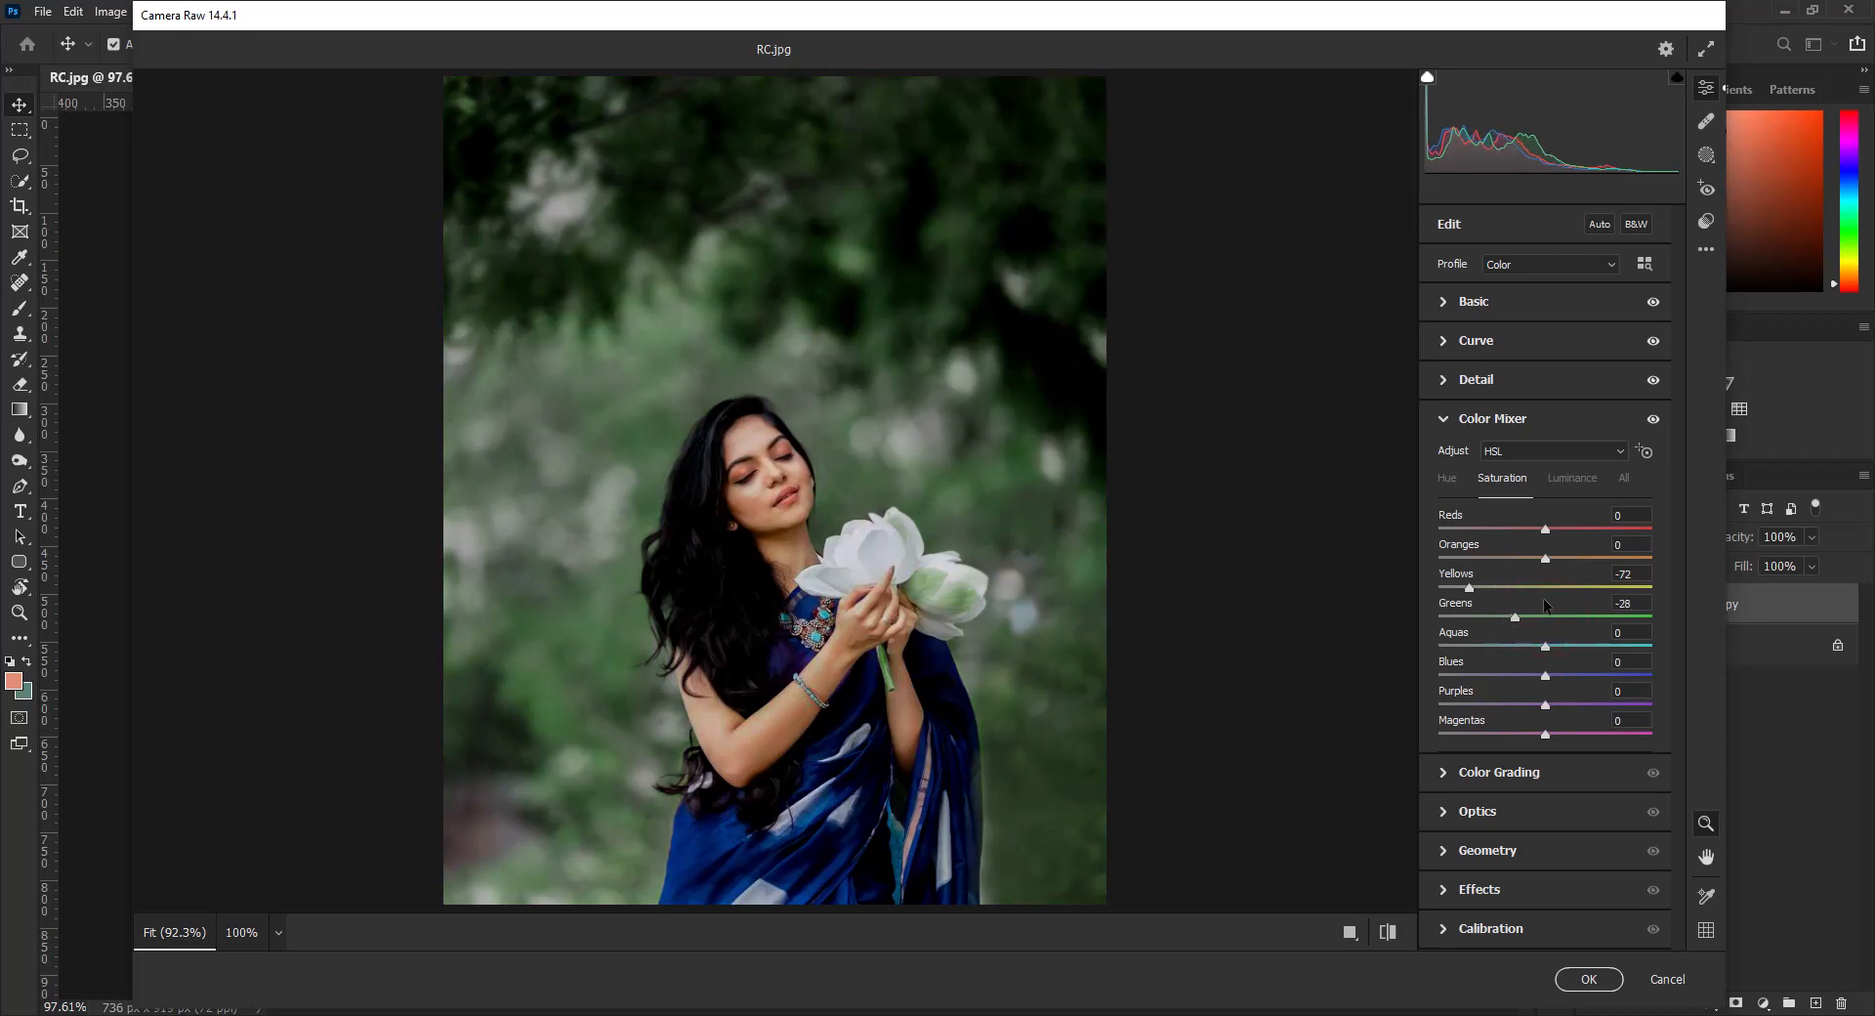
{"action": "left_click_drag", "start_coordinate": [1547, 675], "coordinate": [1560, 676]}
Step: Set the Color Mixer luminance to +7 for reds, +6 for oranges, -16 for yellows and -54 for greens
{"action": "left_click", "coordinate": [1573, 478]}
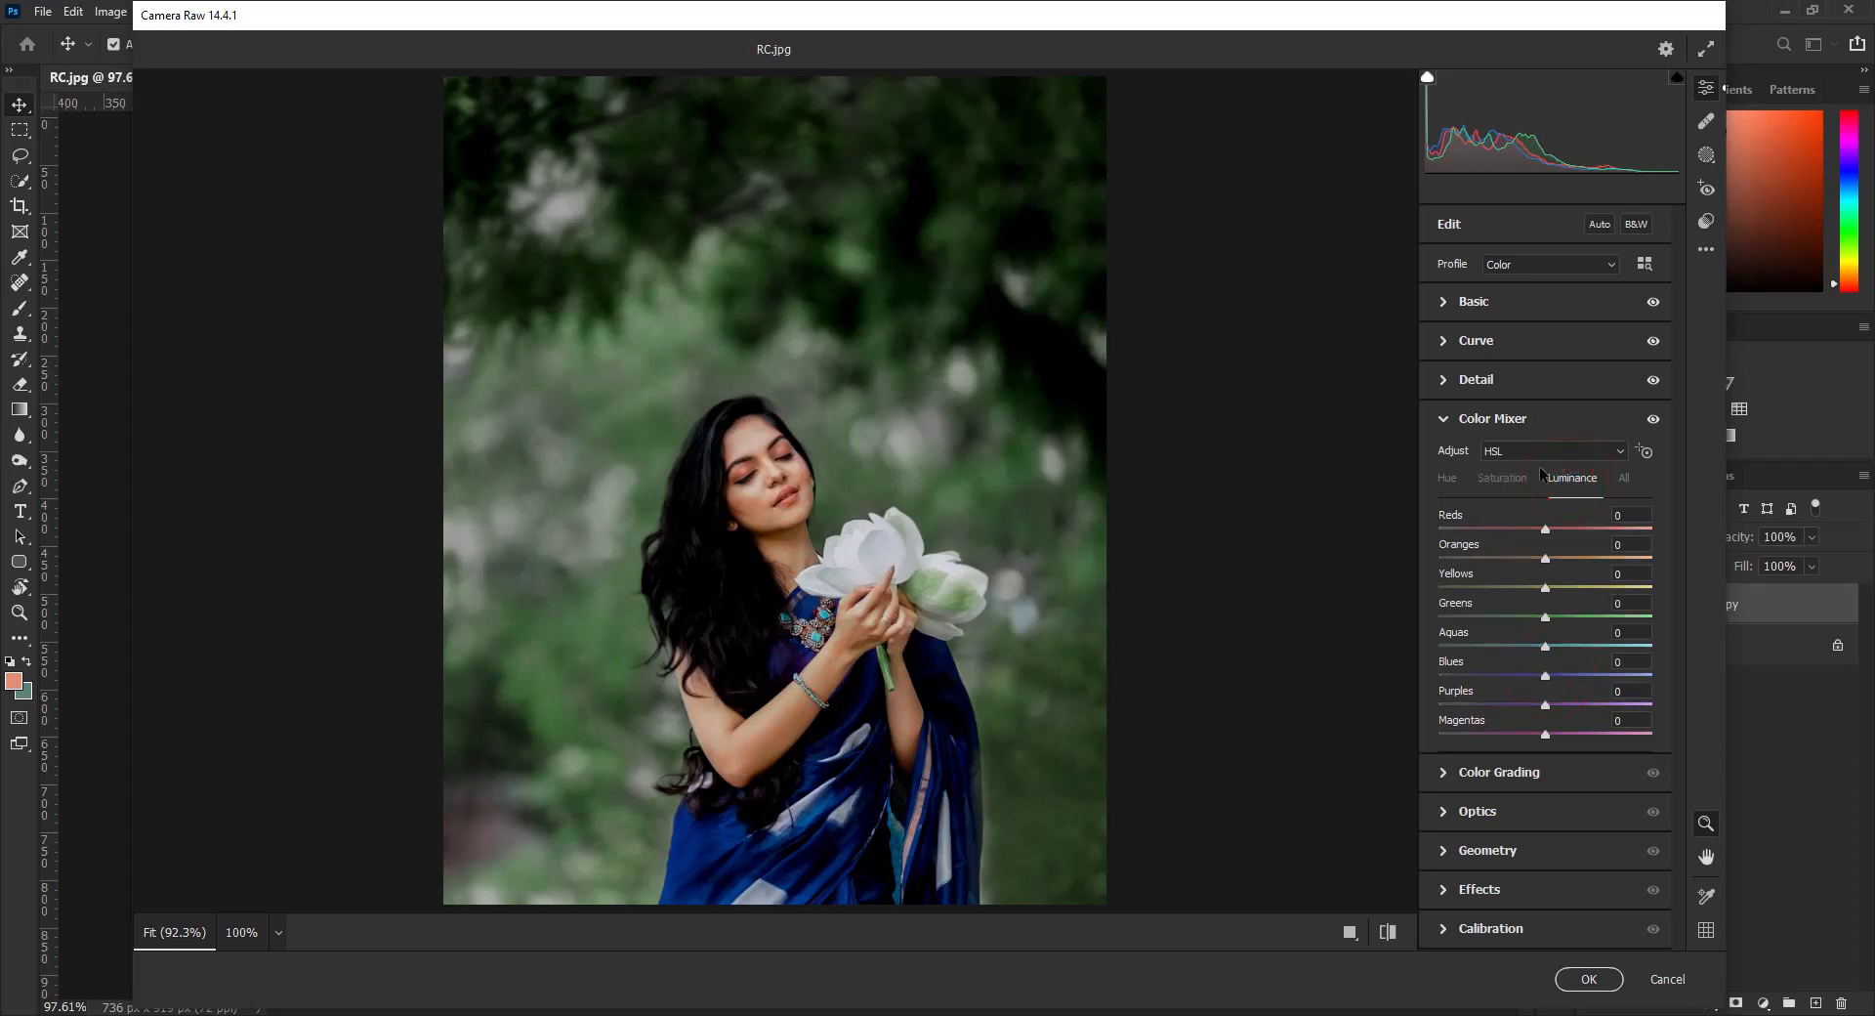
{"action": "left_click_drag", "start_coordinate": [1546, 528], "coordinate": [1553, 534]}
{"action": "left_click_drag", "start_coordinate": [1545, 563], "coordinate": [1530, 590]}
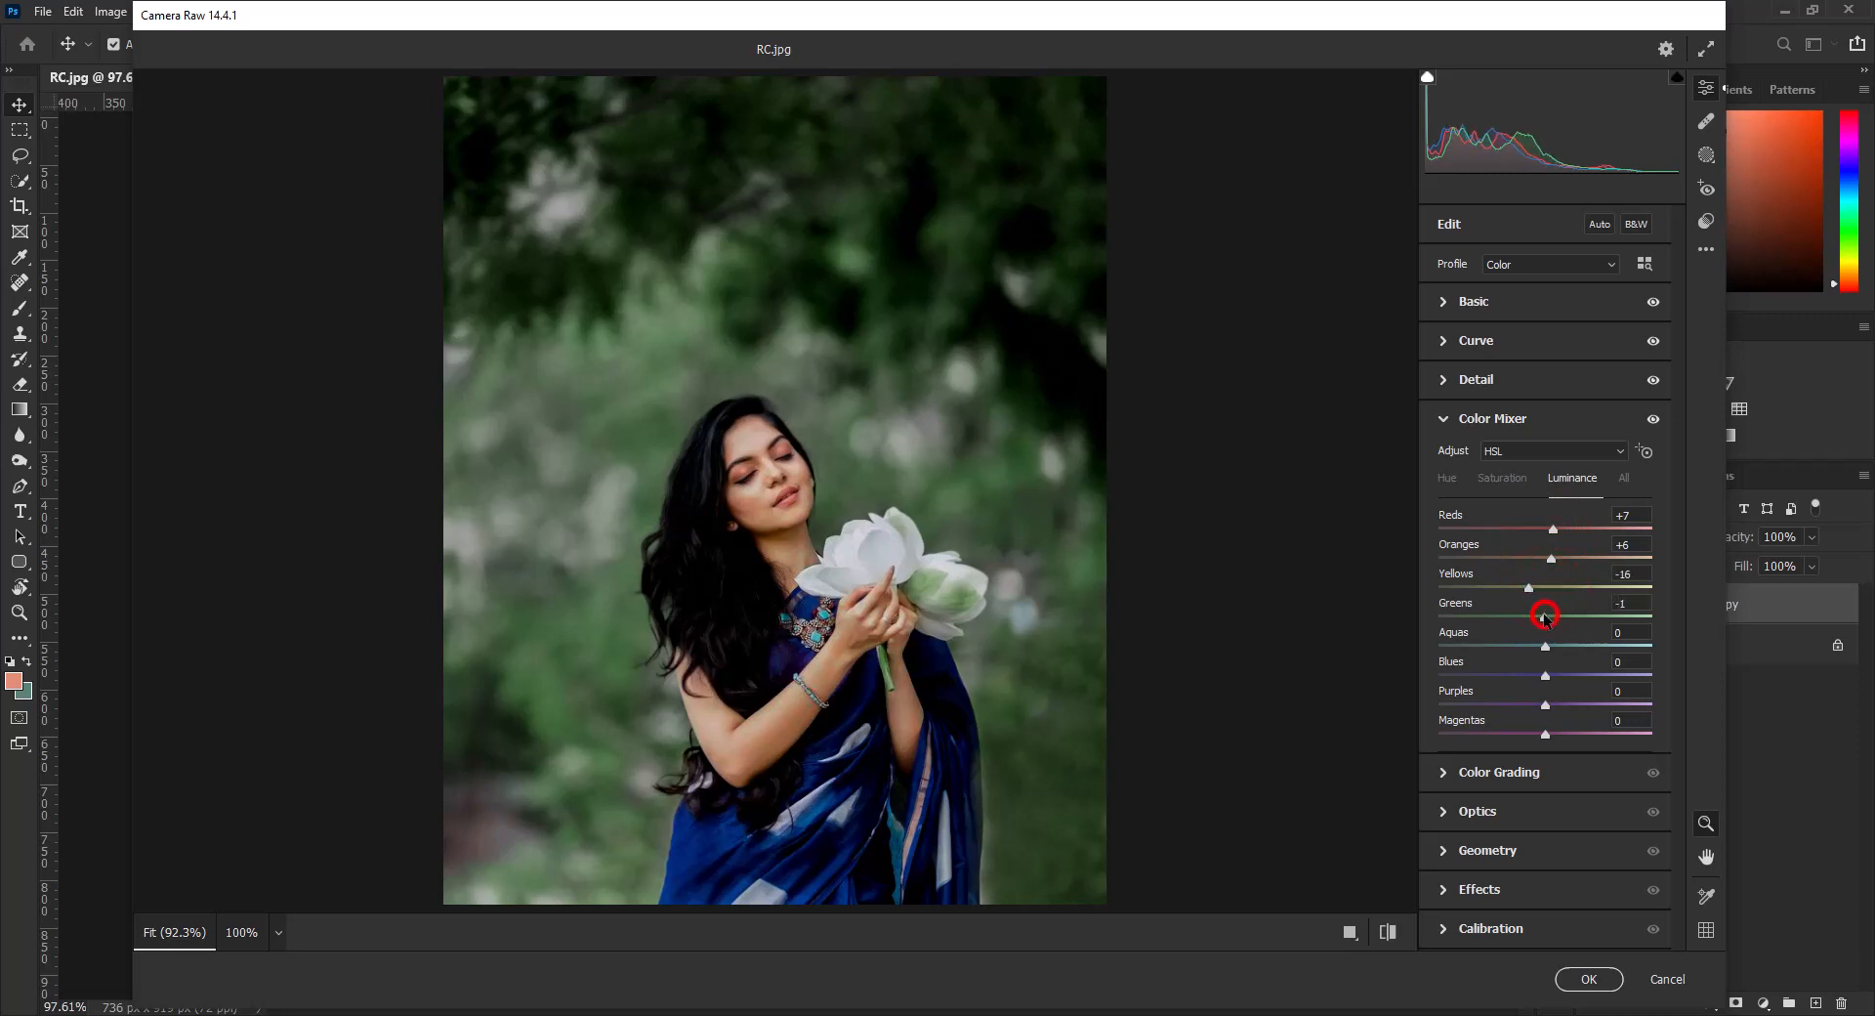
{"action": "left_click_drag", "start_coordinate": [1544, 616], "coordinate": [1479, 611]}
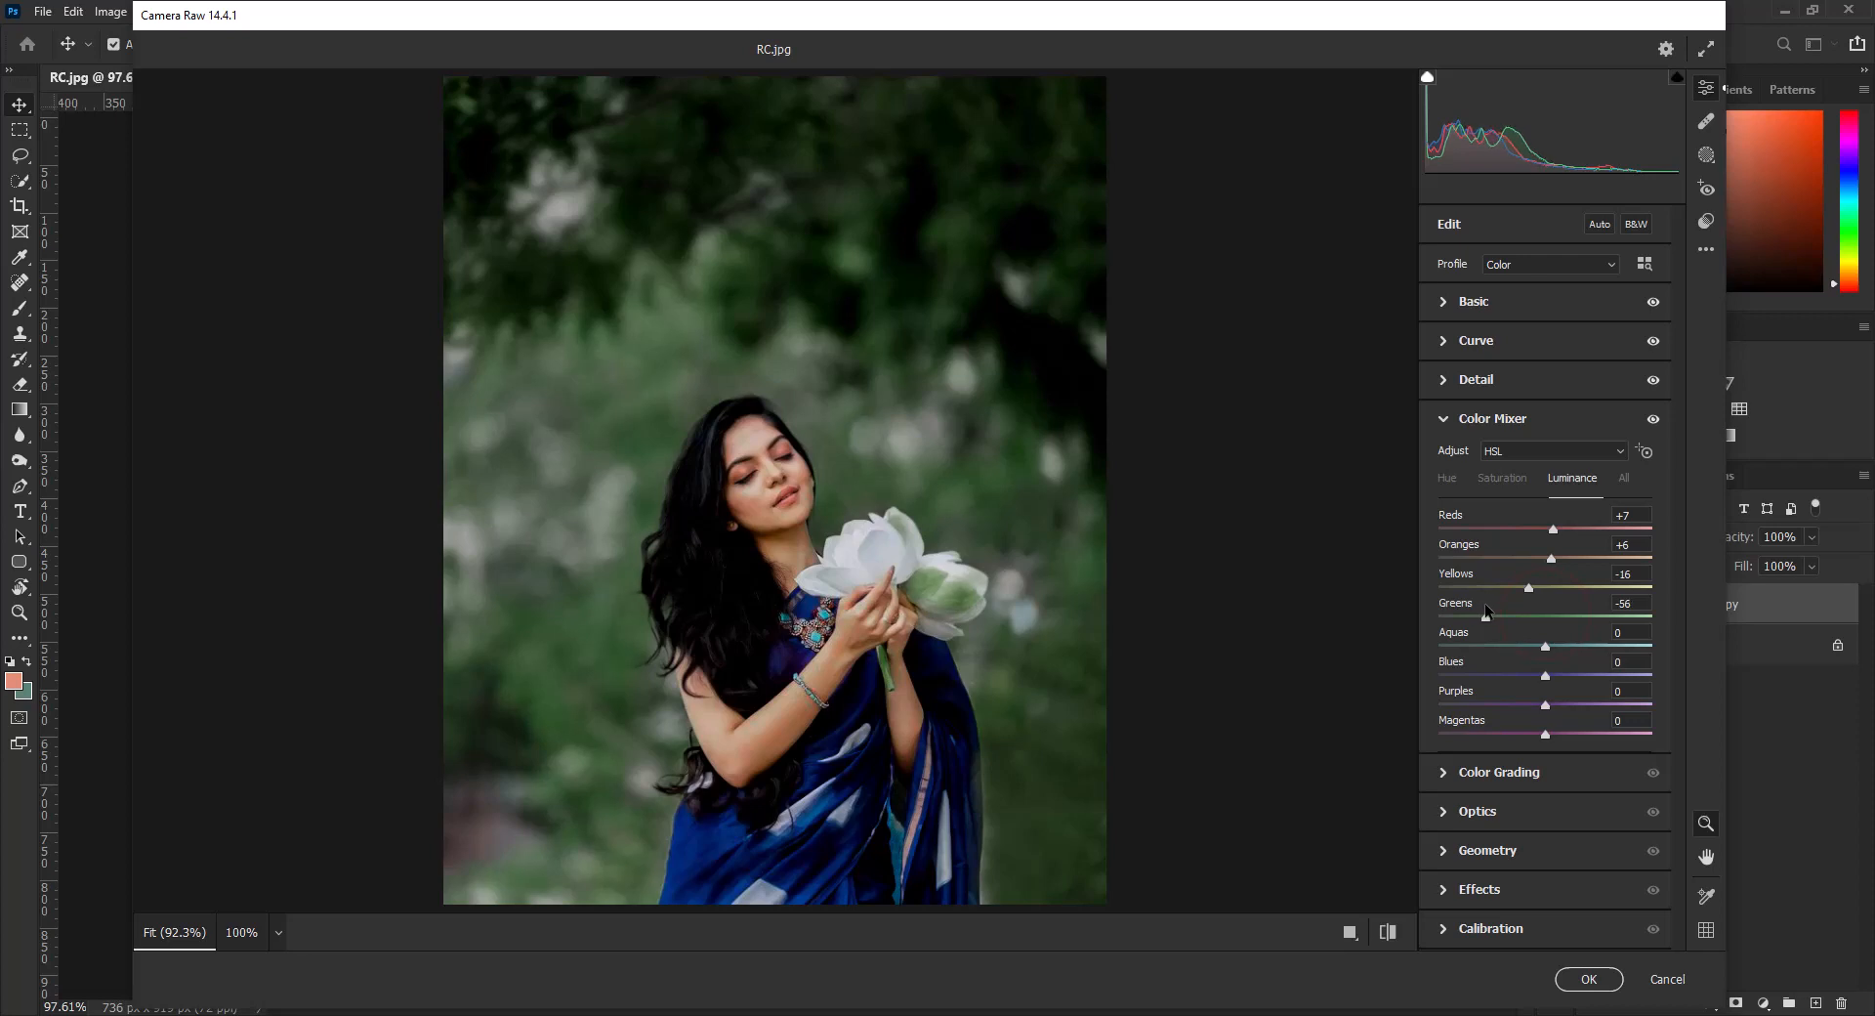
{"action": "left_click", "coordinate": [1490, 613]}
{"action": "left_click_drag", "start_coordinate": [1491, 616], "coordinate": [1486, 616]}
Step: Review the Color Mixer settings of the individual colours in Color mode and return the adjustment mode to HSL
{"action": "left_click", "coordinate": [1531, 452]}
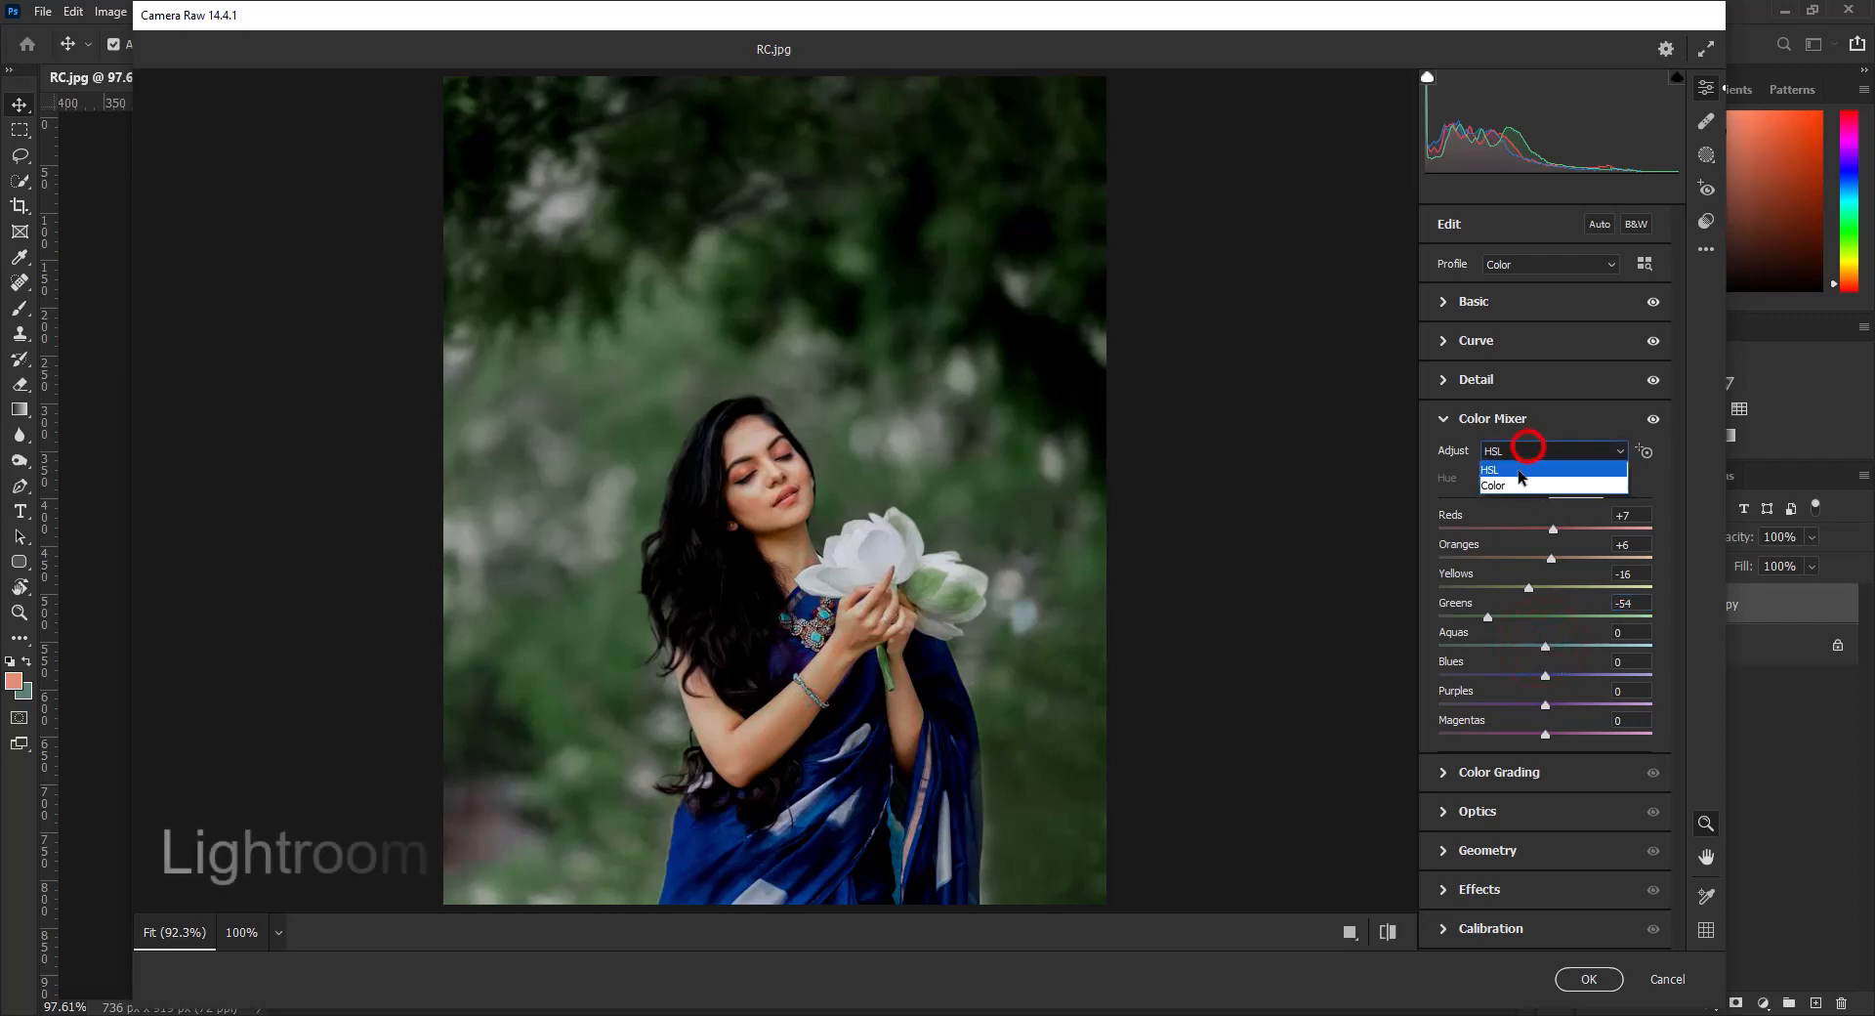
{"action": "left_click", "coordinate": [1504, 482]}
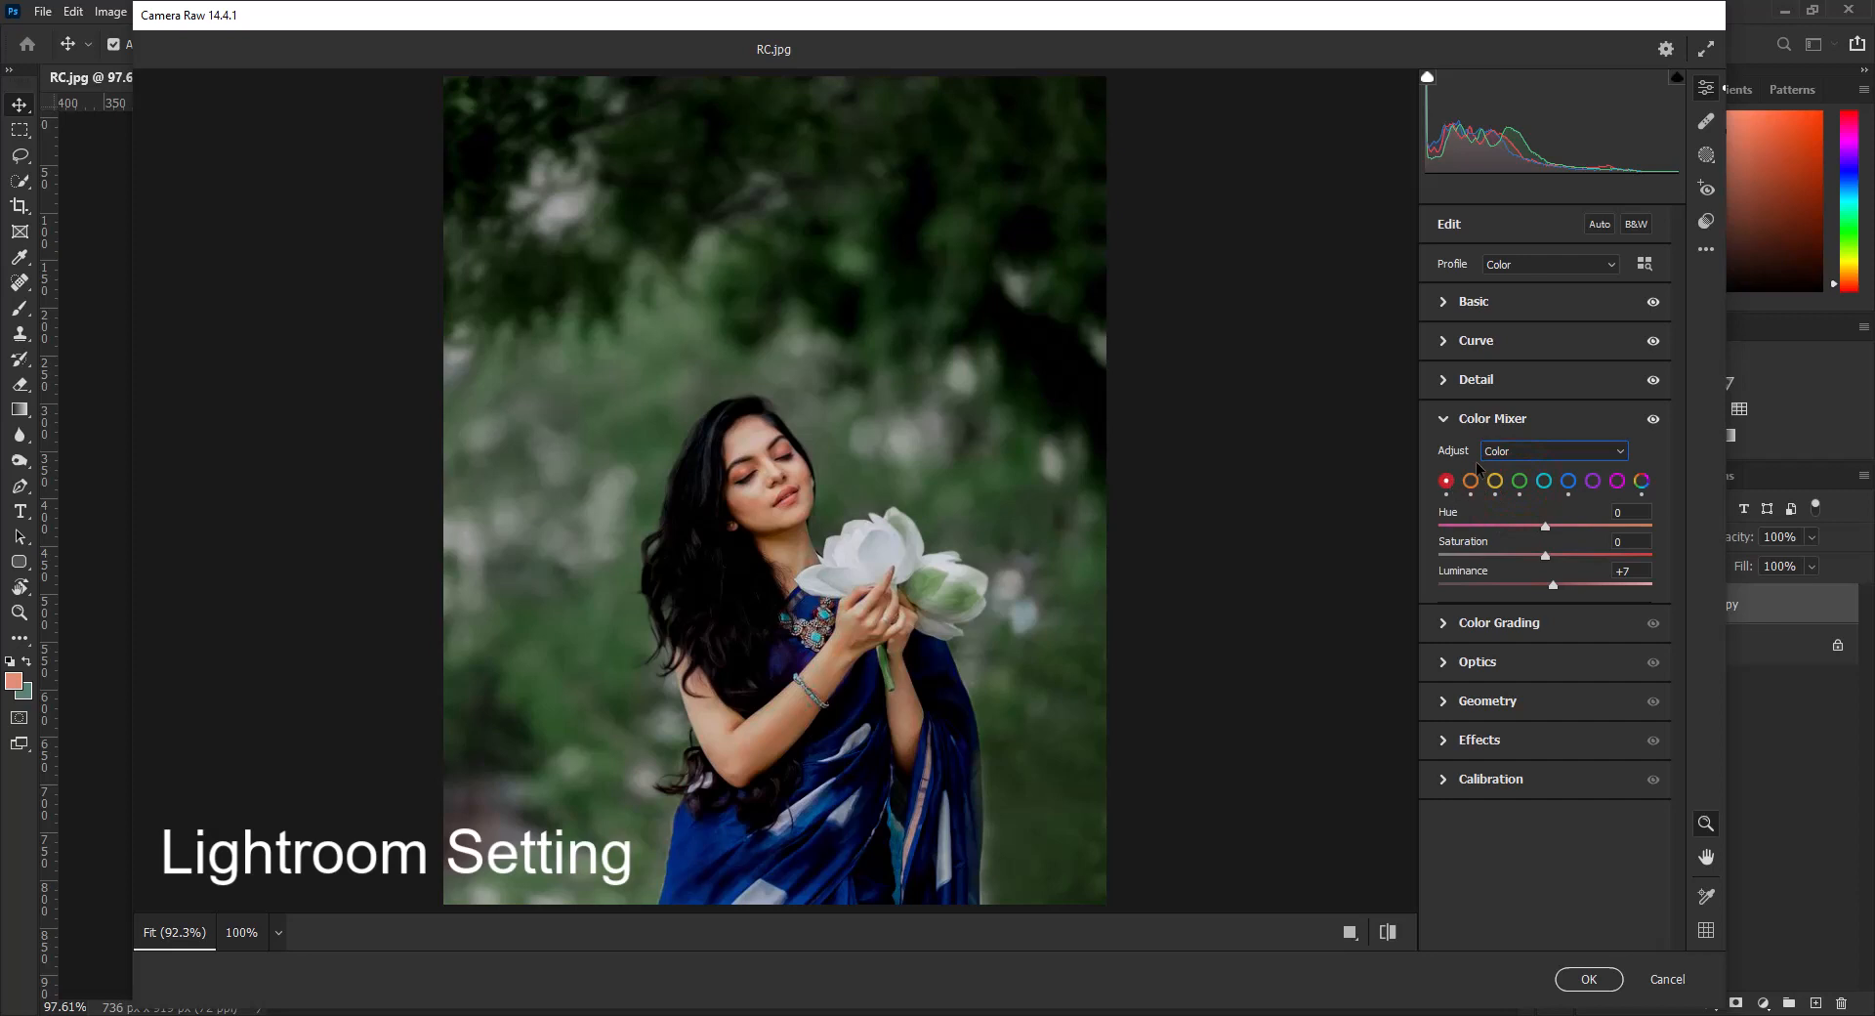
{"action": "left_click", "coordinate": [1470, 481]}
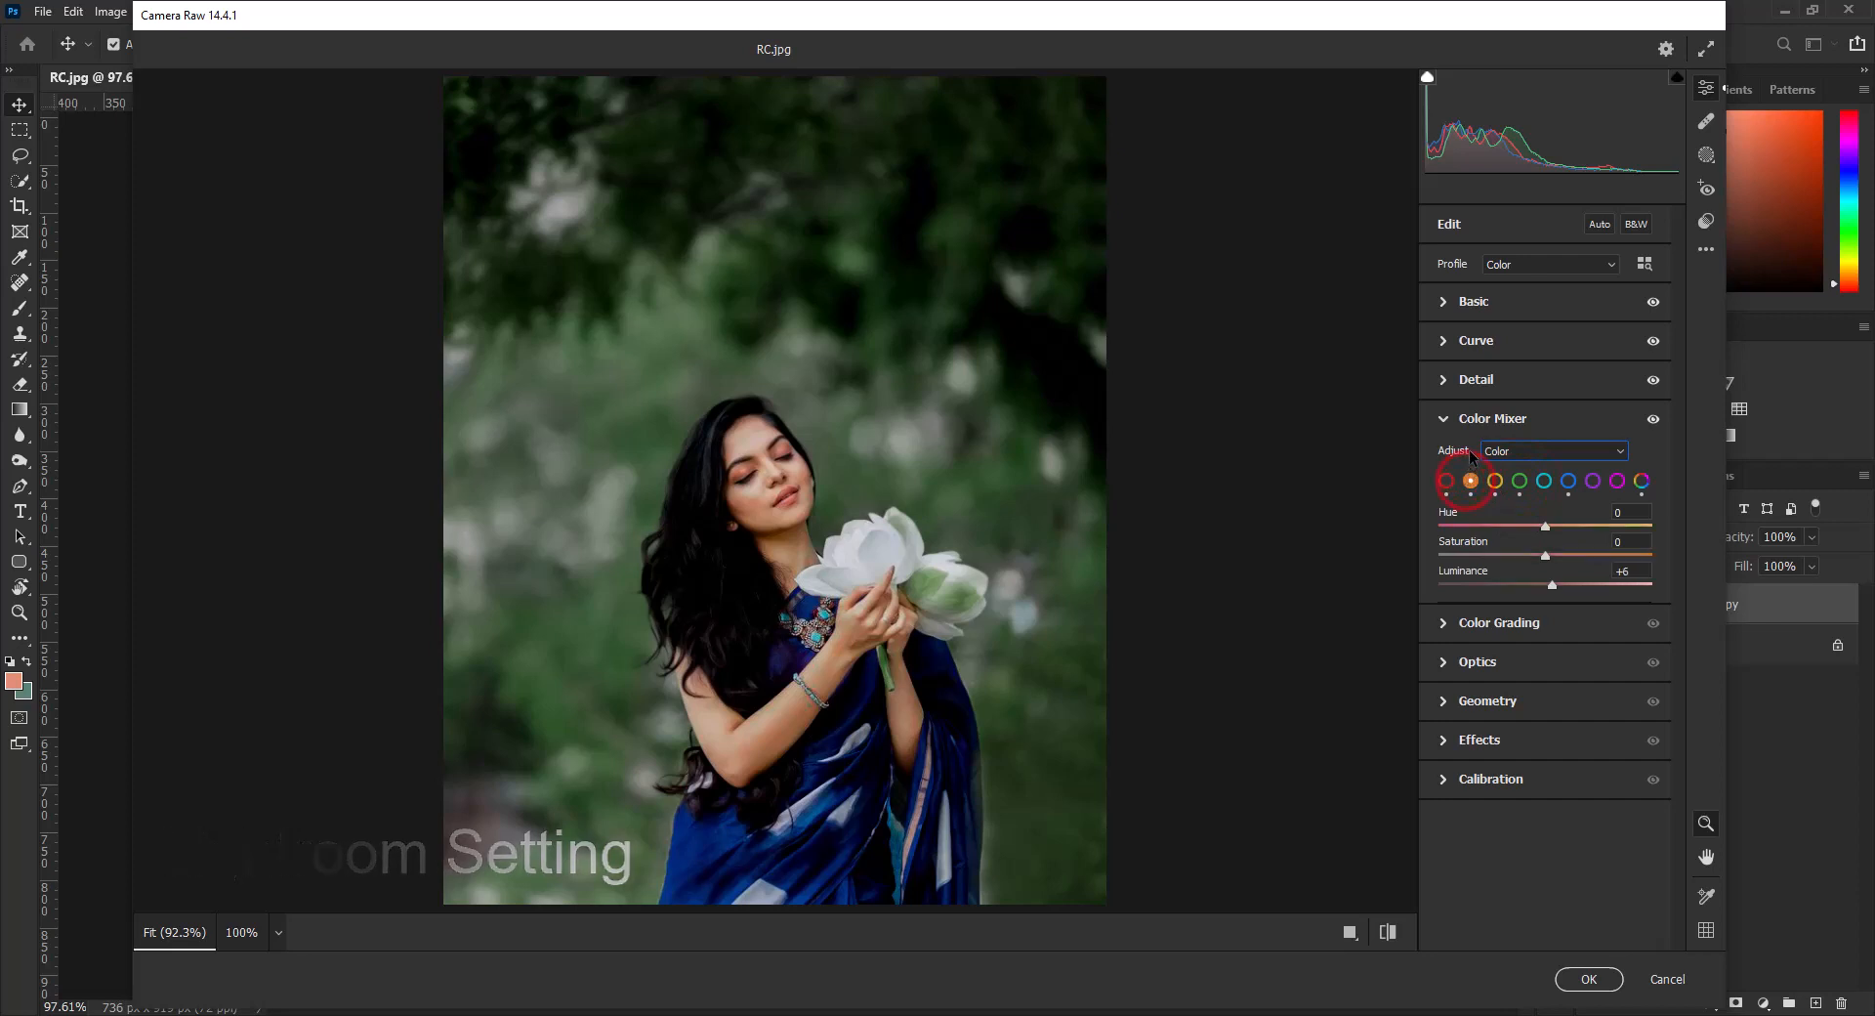
{"action": "left_click", "coordinate": [1495, 480]}
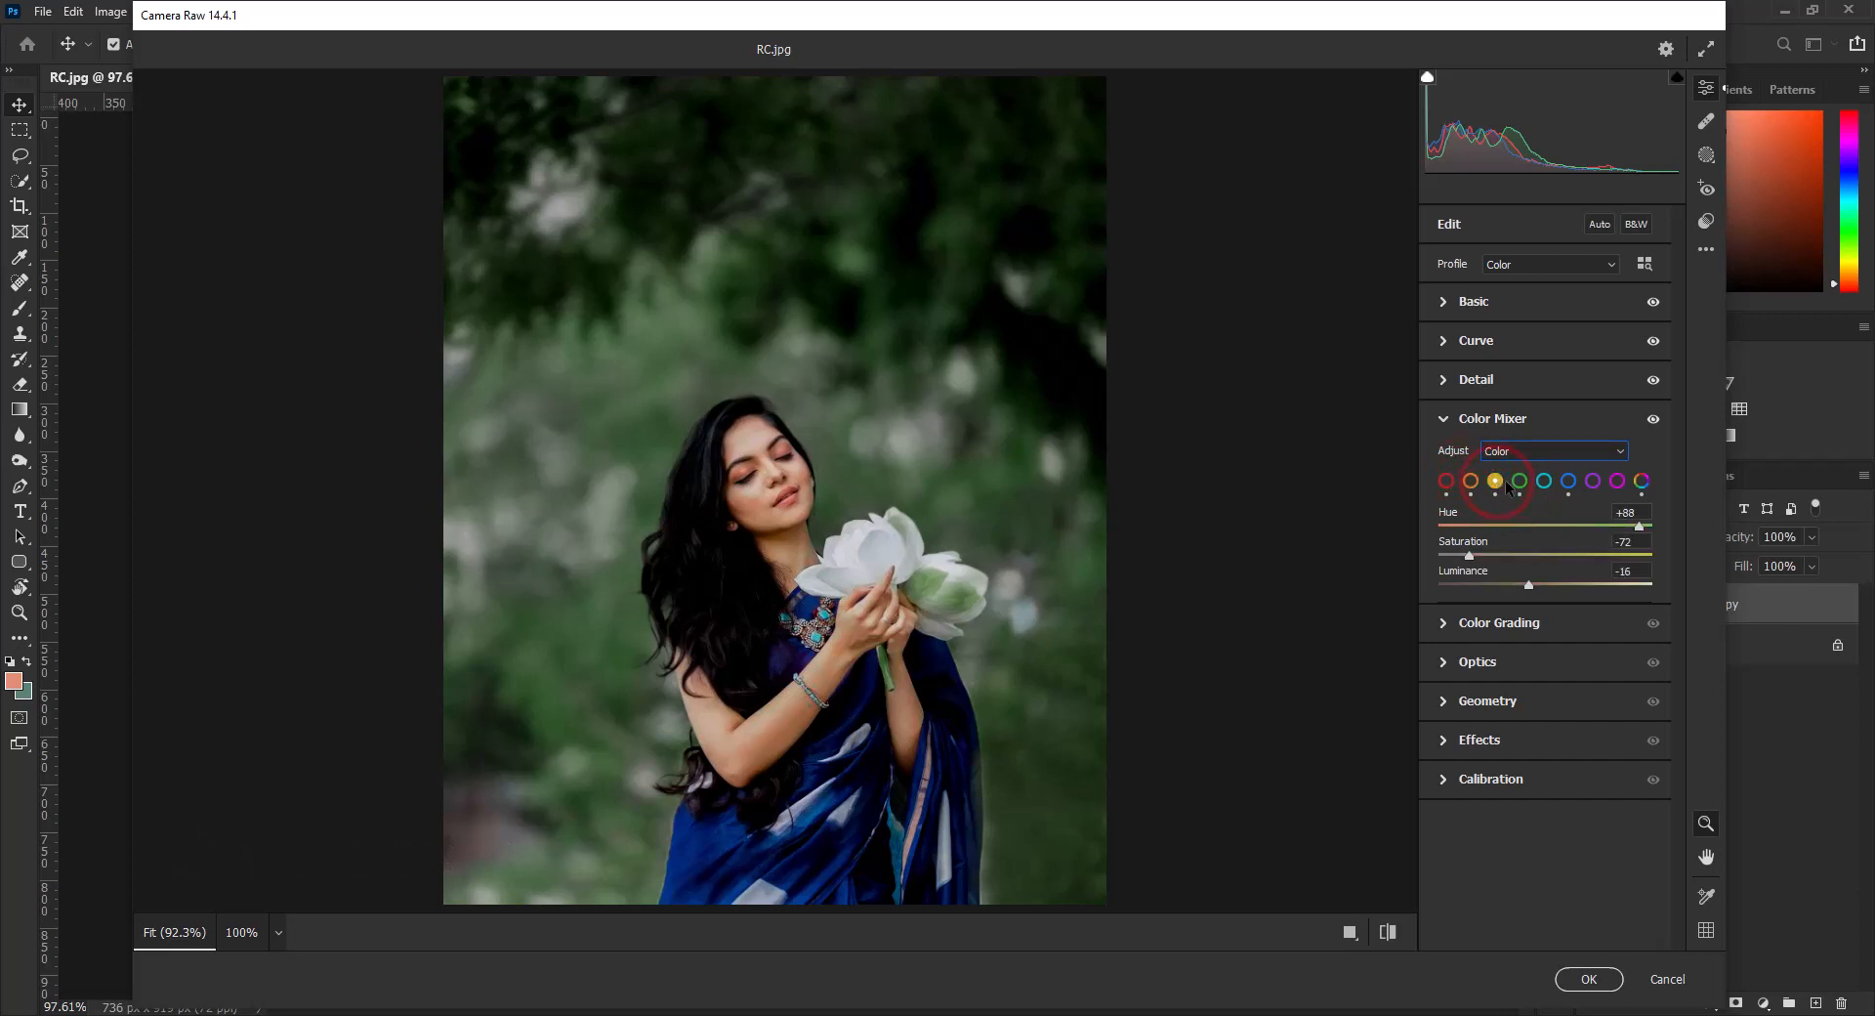
{"action": "left_click", "coordinate": [1520, 481]}
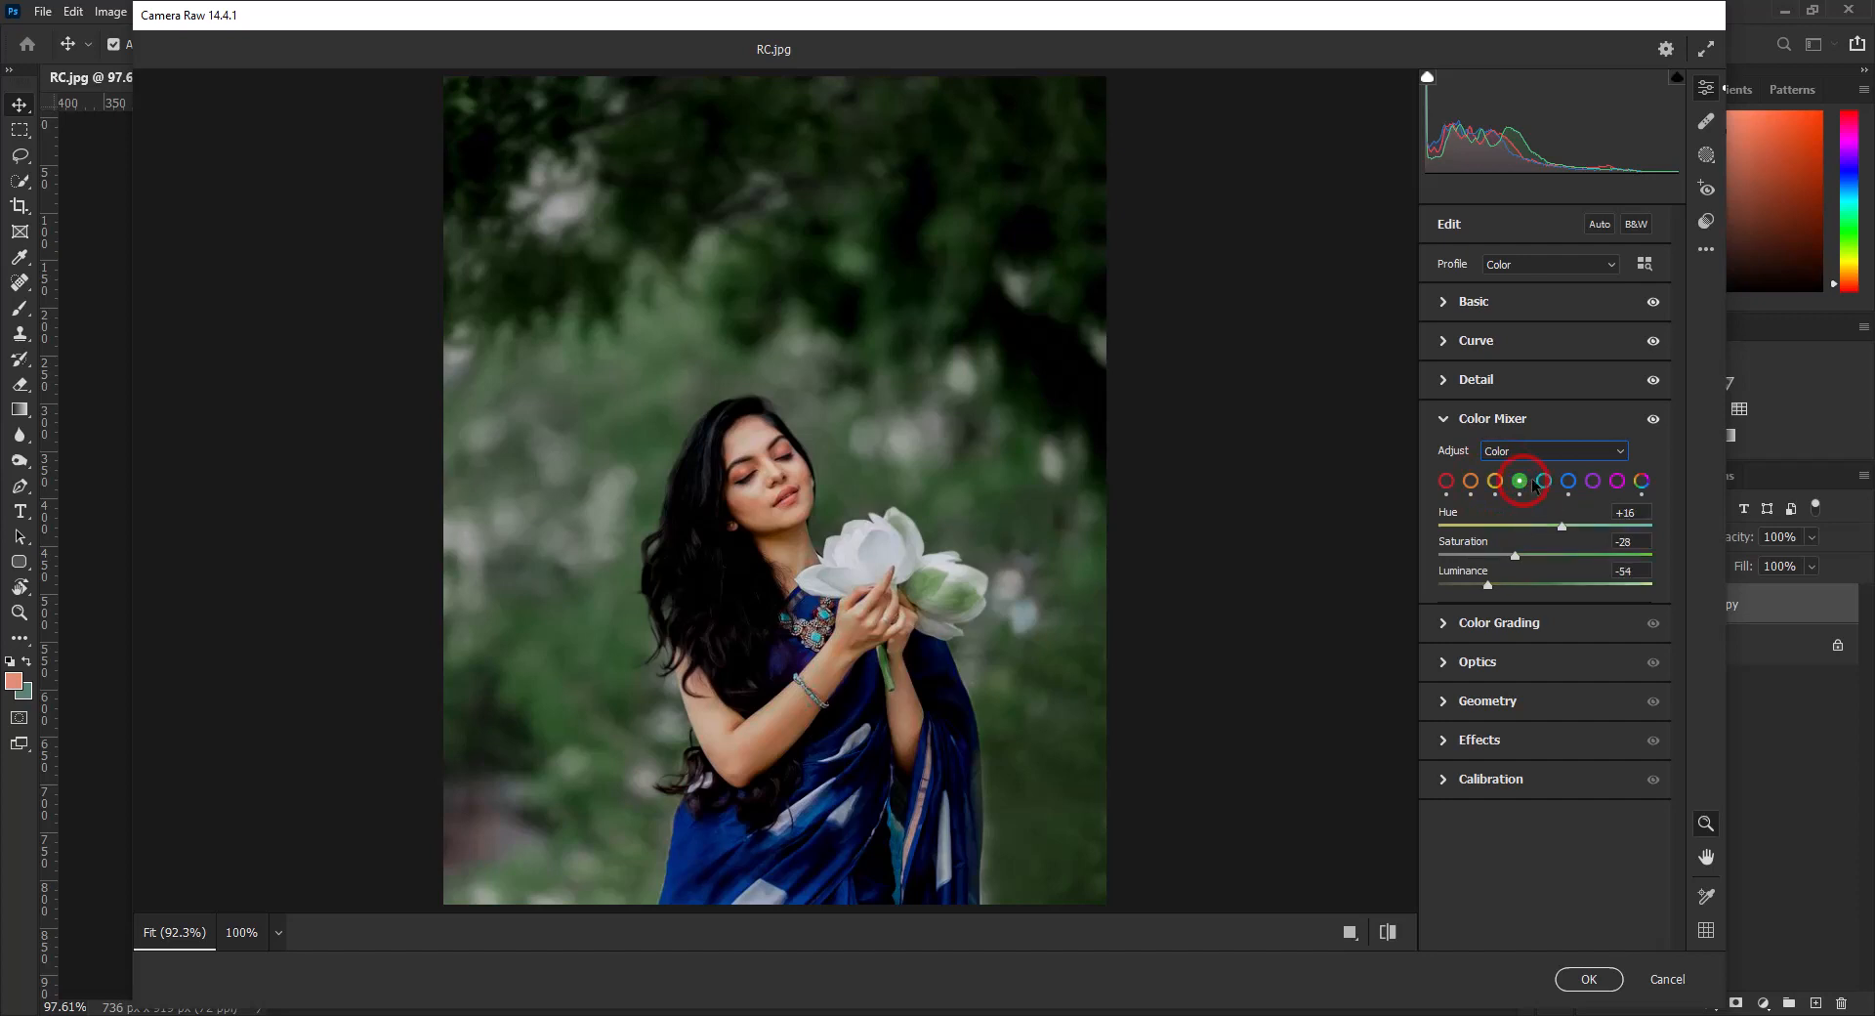
{"action": "left_click", "coordinate": [1544, 481]}
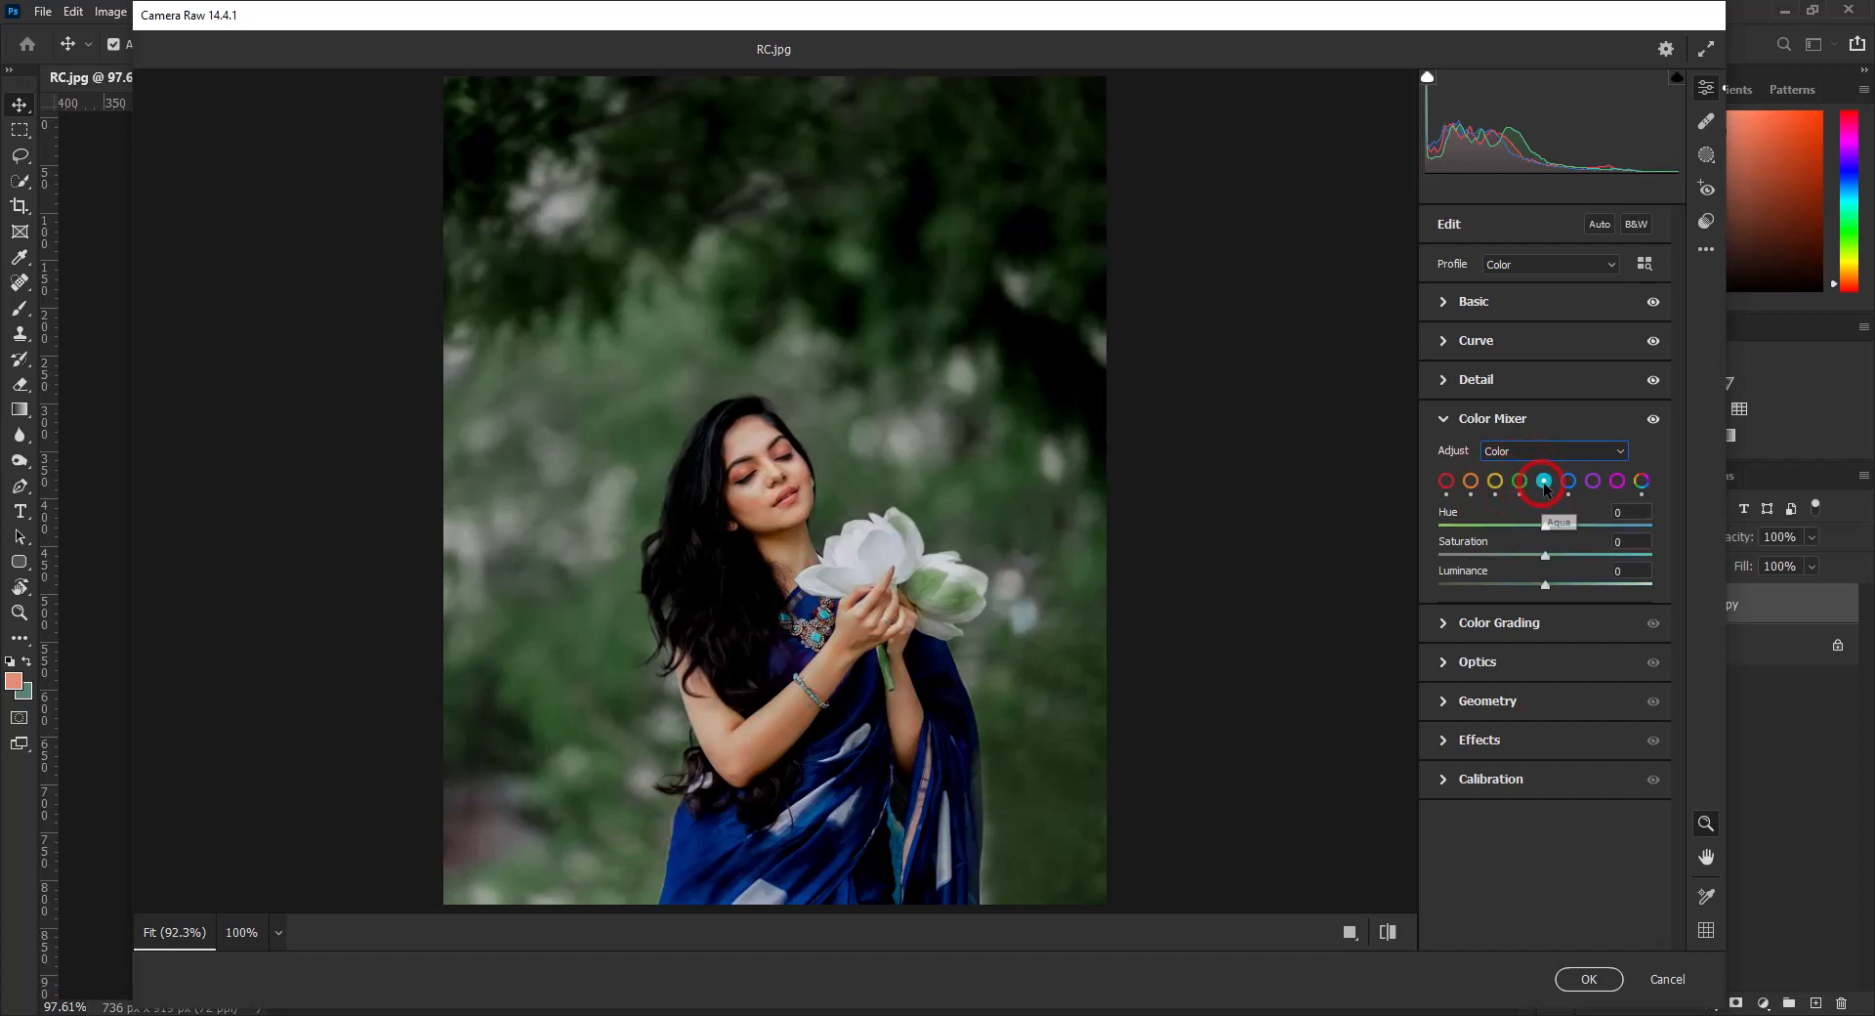
{"action": "left_click", "coordinate": [1567, 482]}
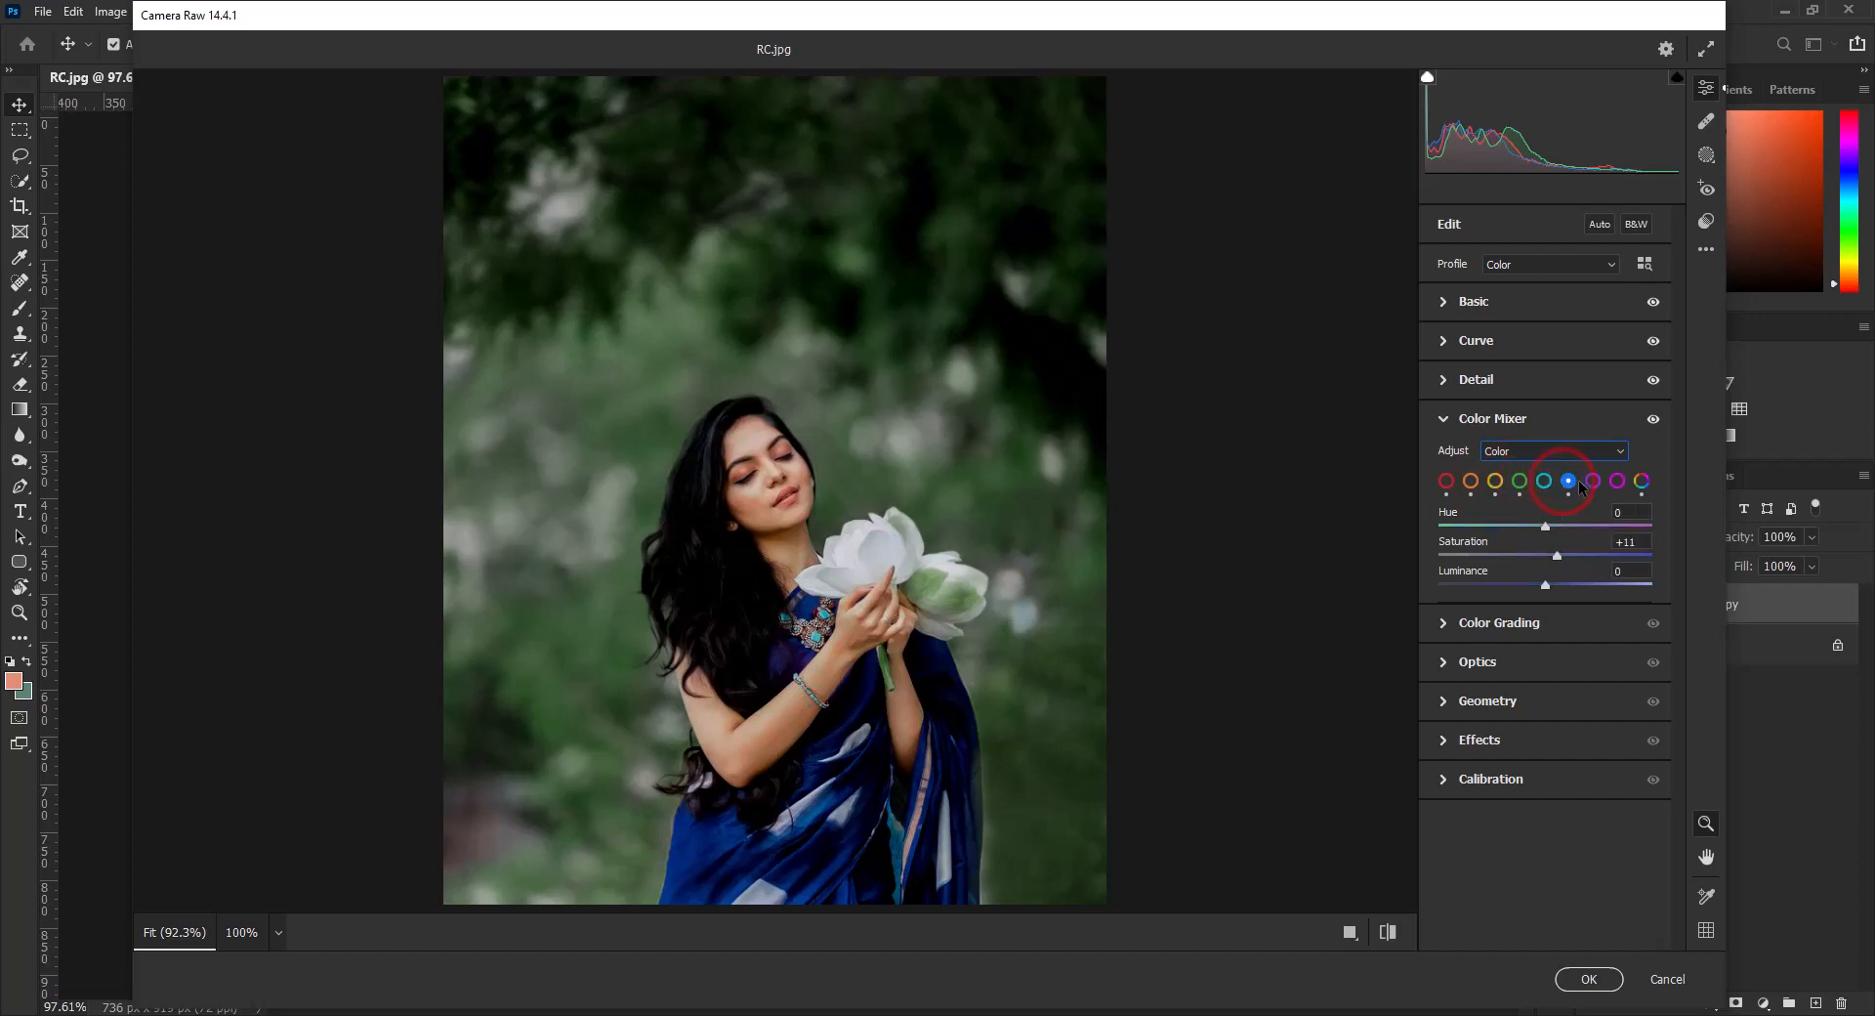
{"action": "left_click", "coordinate": [1648, 485]}
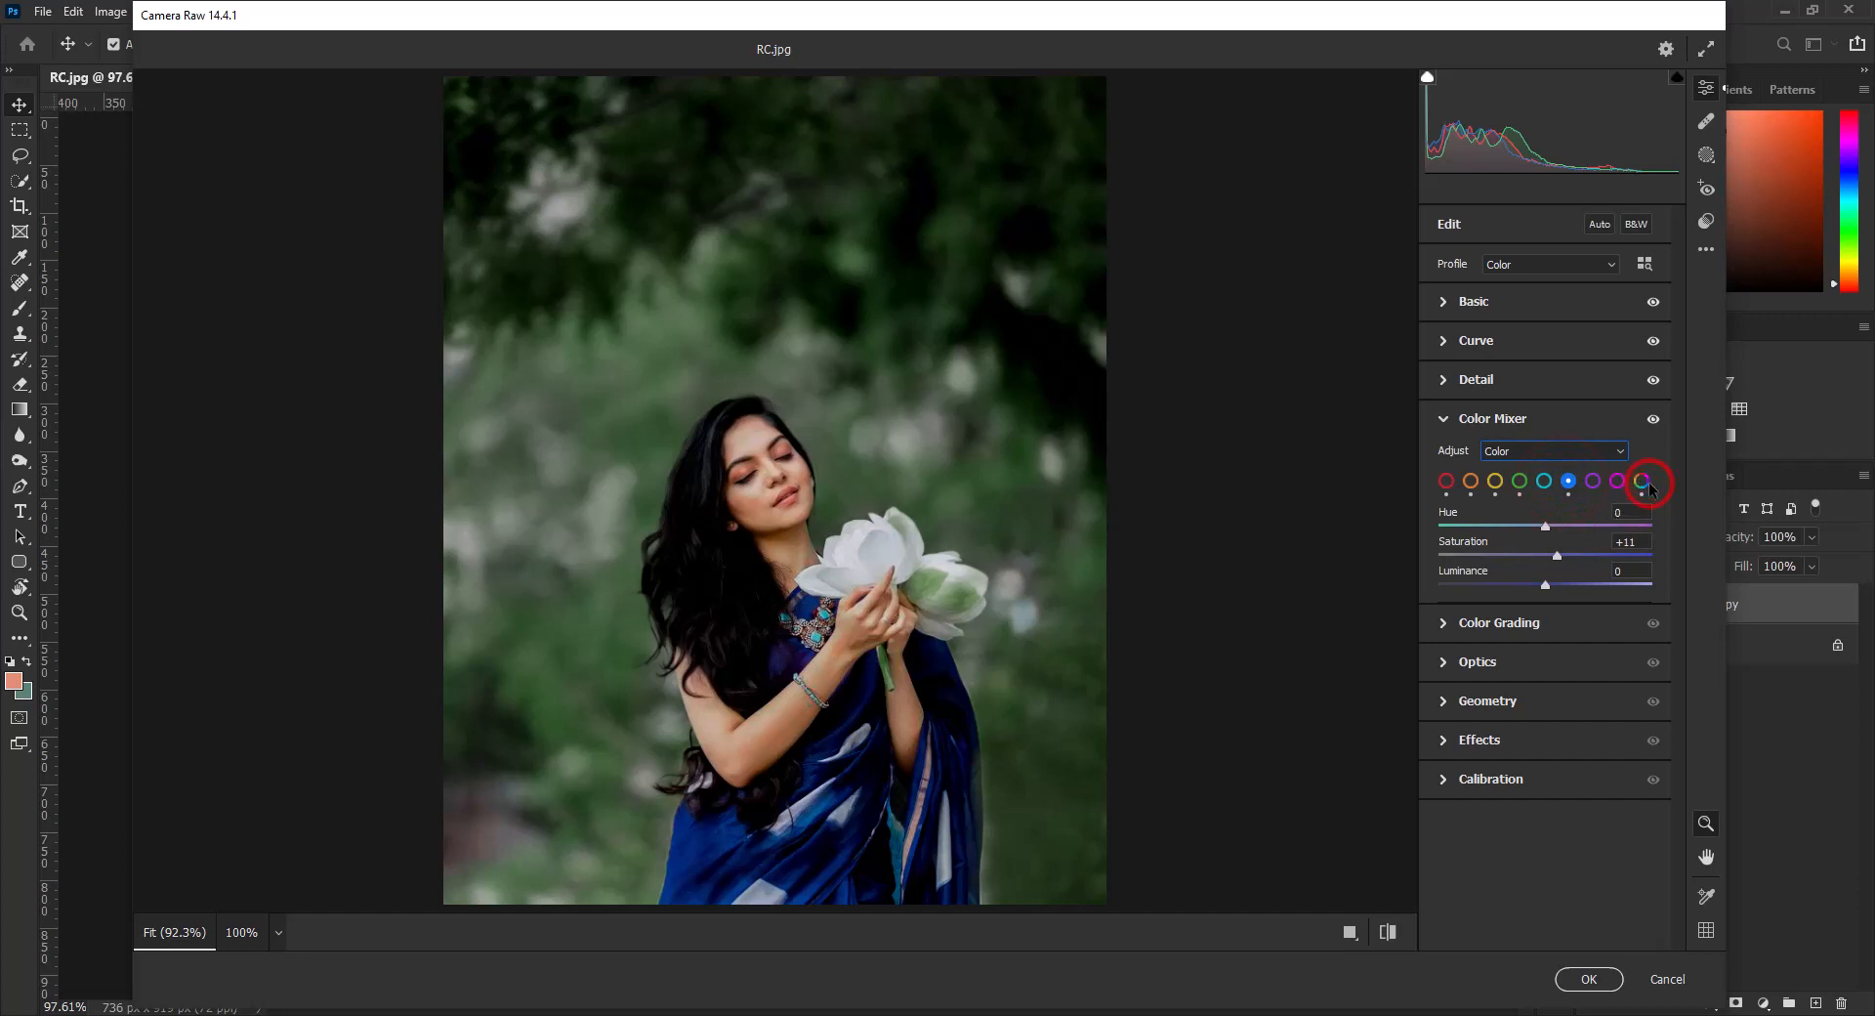
{"action": "left_click", "coordinate": [1543, 452]}
{"action": "left_click", "coordinate": [1543, 469]}
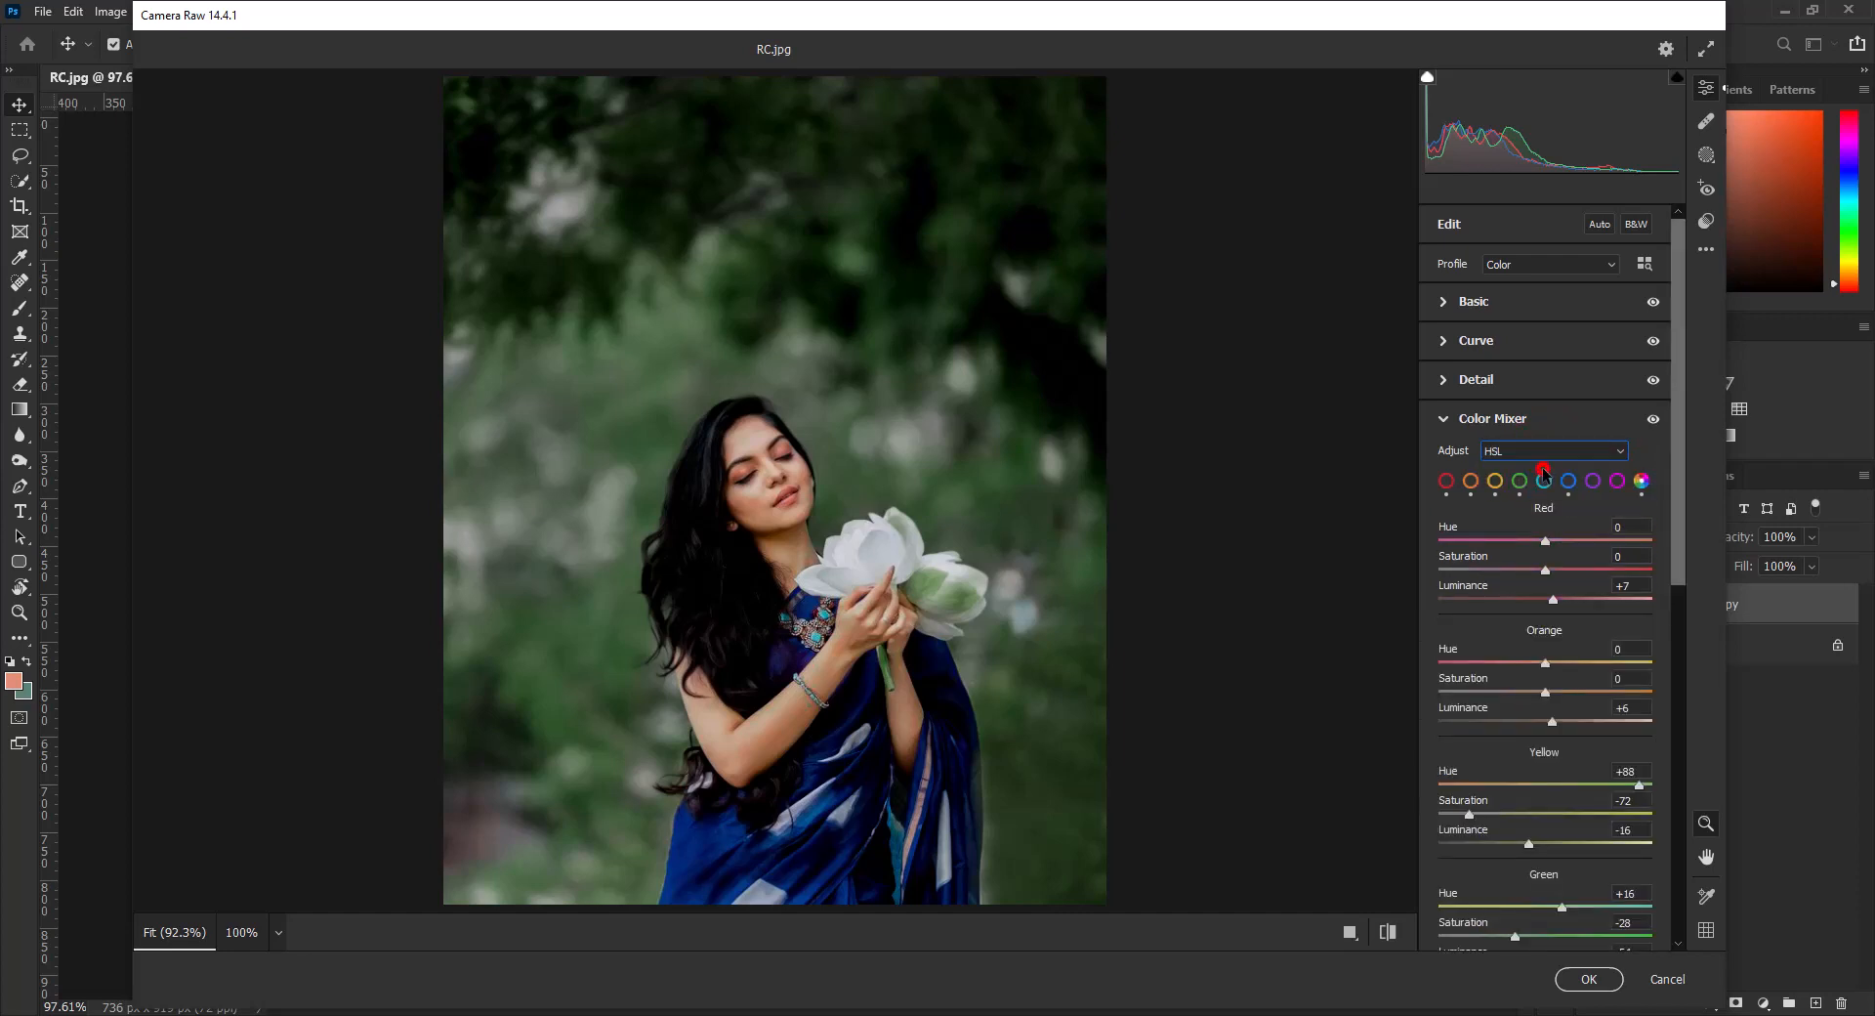
{"action": "left_click", "coordinate": [1517, 420]}
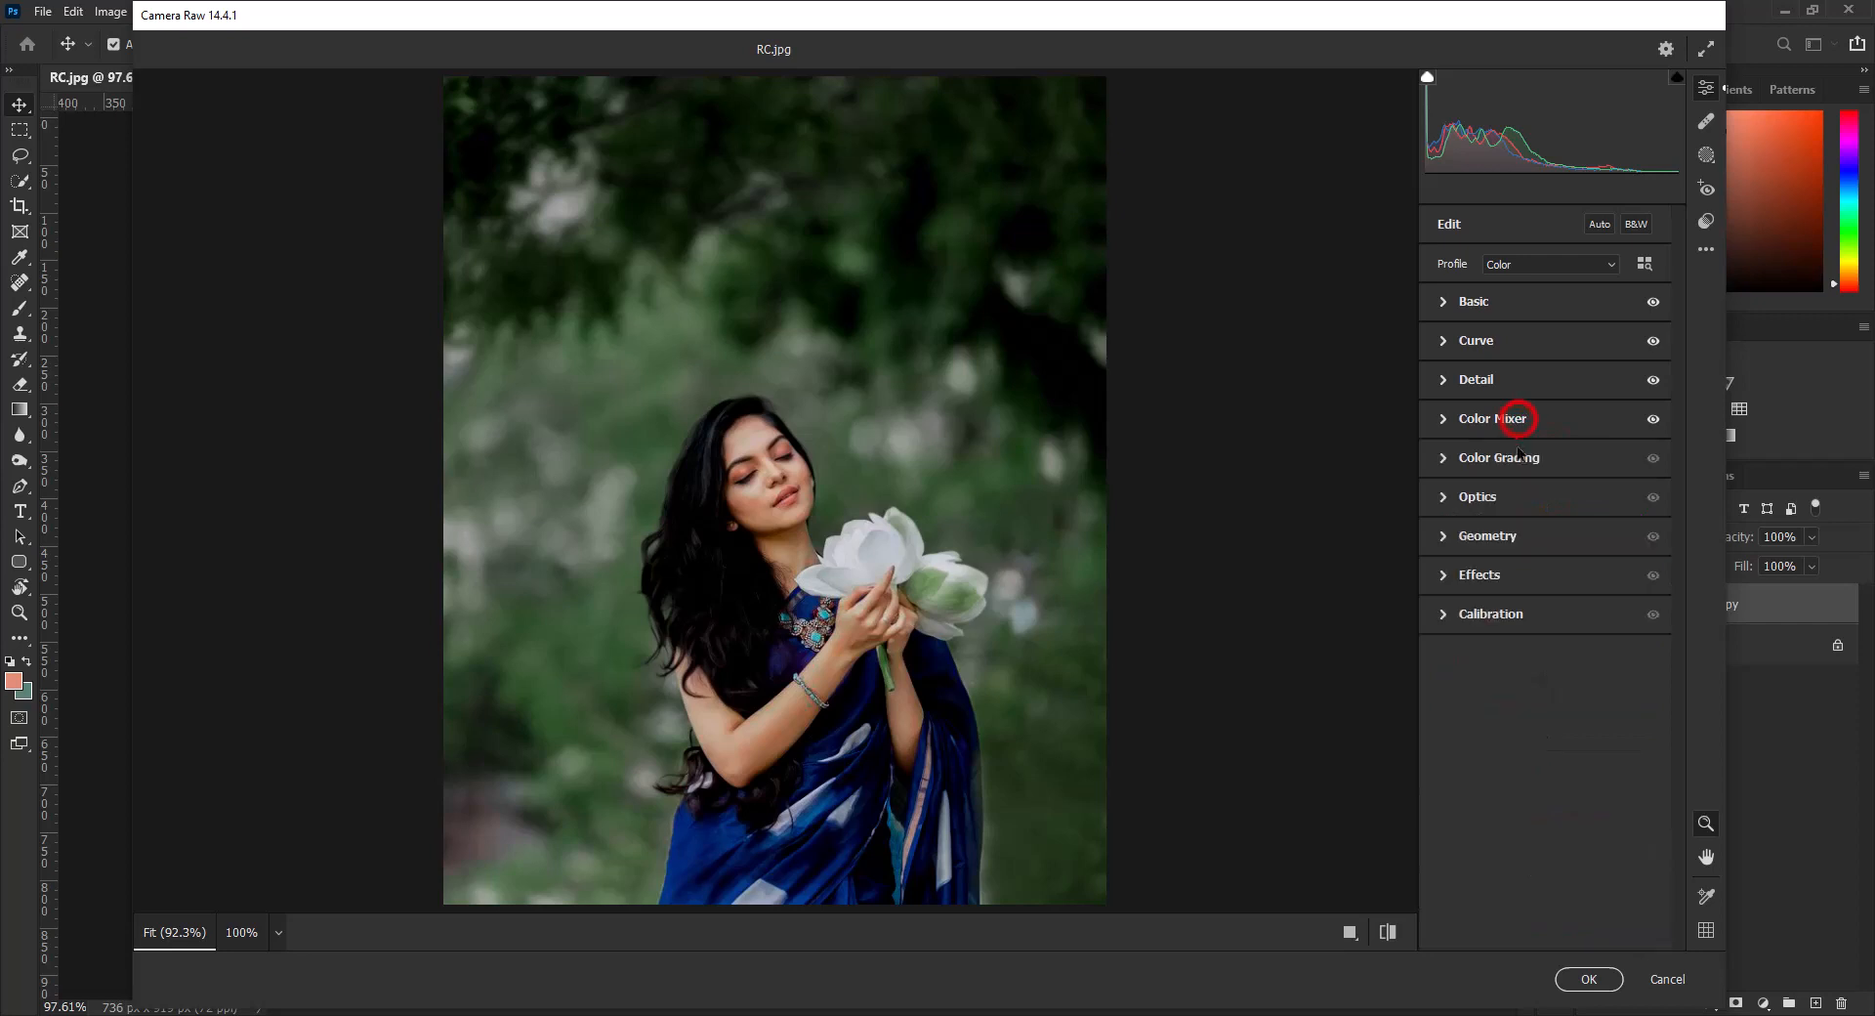
Step: Tint the shadows in Color Grading with hue 243 and saturation 9, and set the blending to 100
{"action": "left_click", "coordinate": [1516, 457]}
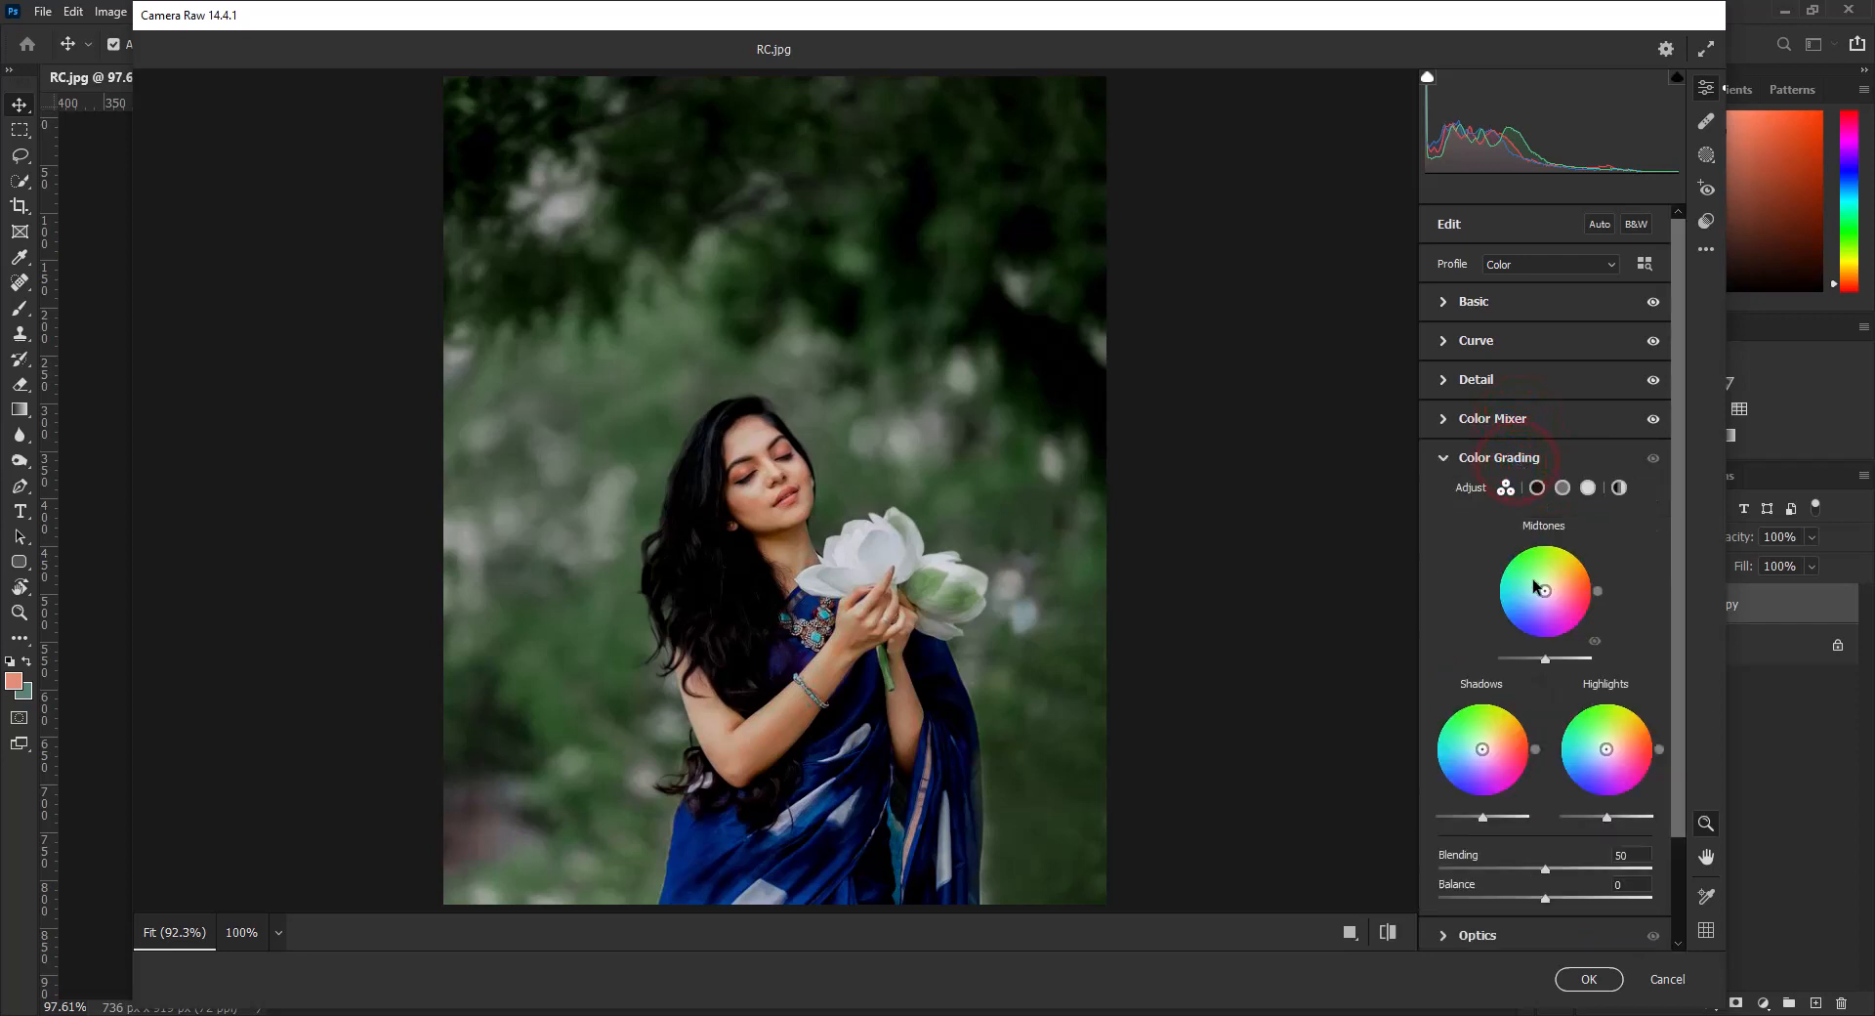
{"action": "left_click", "coordinate": [1538, 488]}
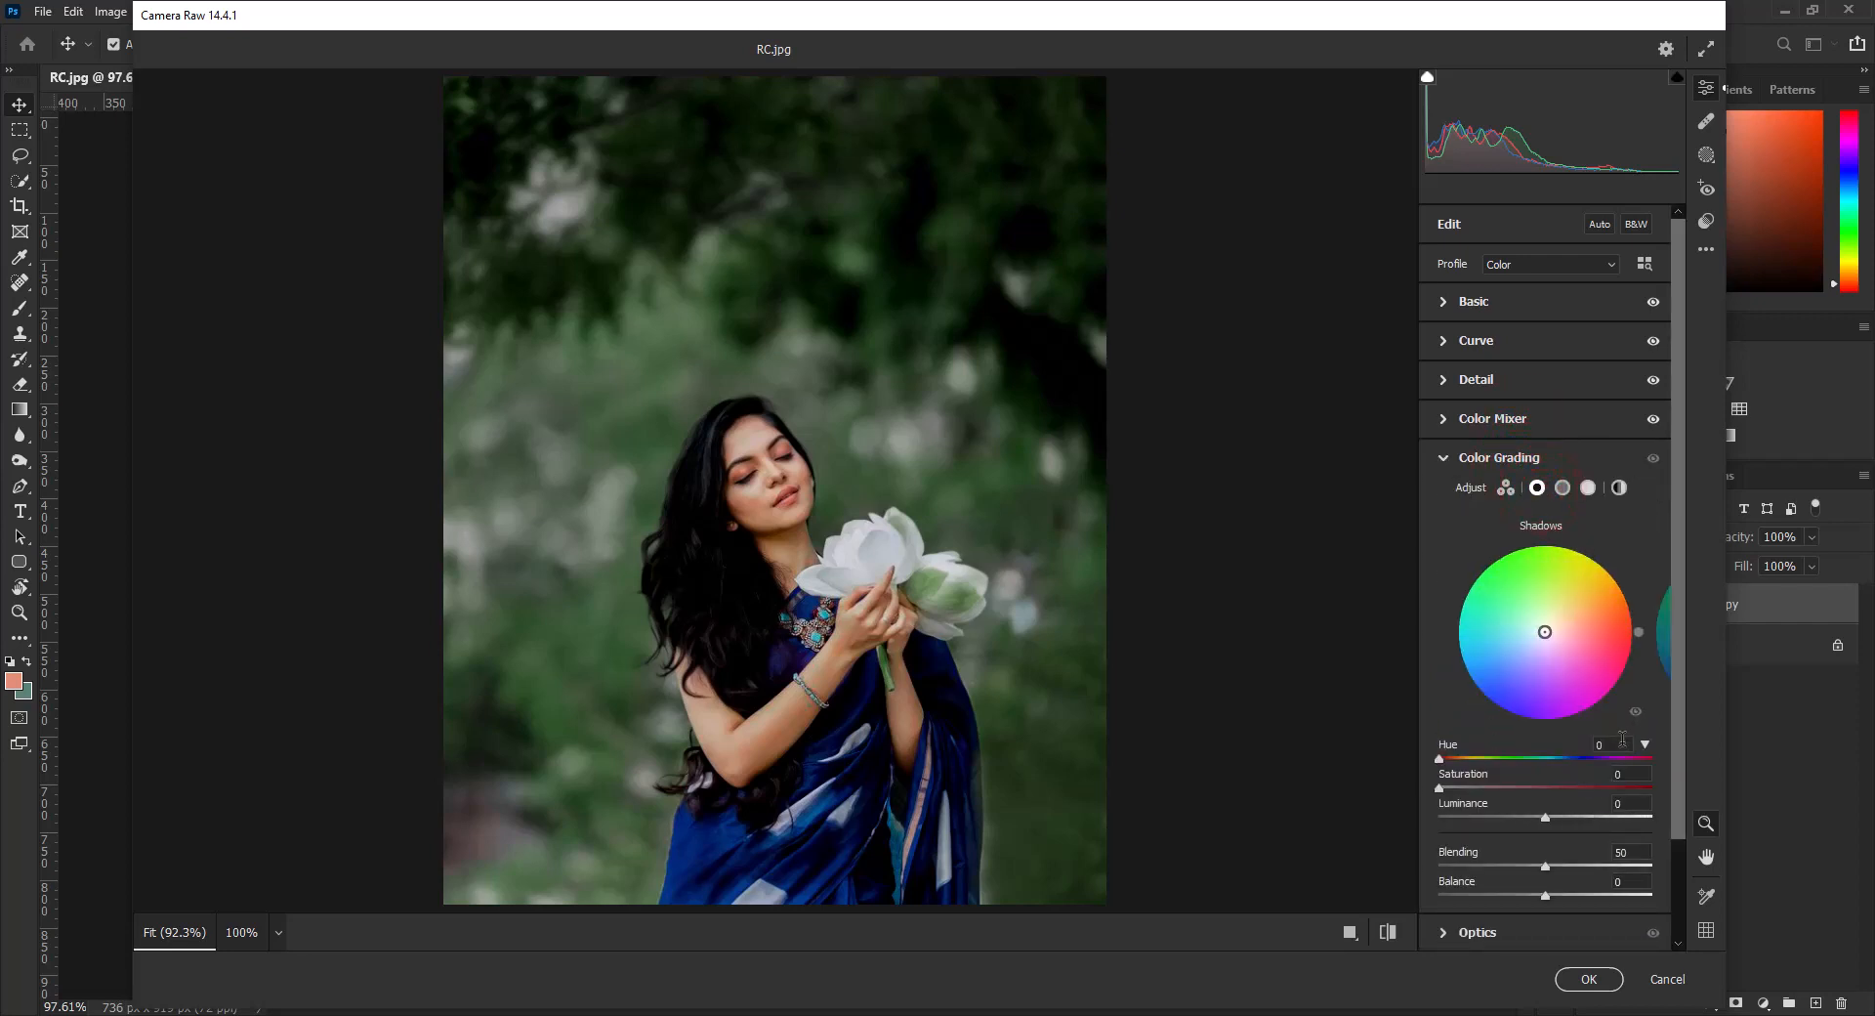
{"action": "right_click", "coordinate": [1622, 742]}
{"action": "left_click", "coordinate": [1631, 631]}
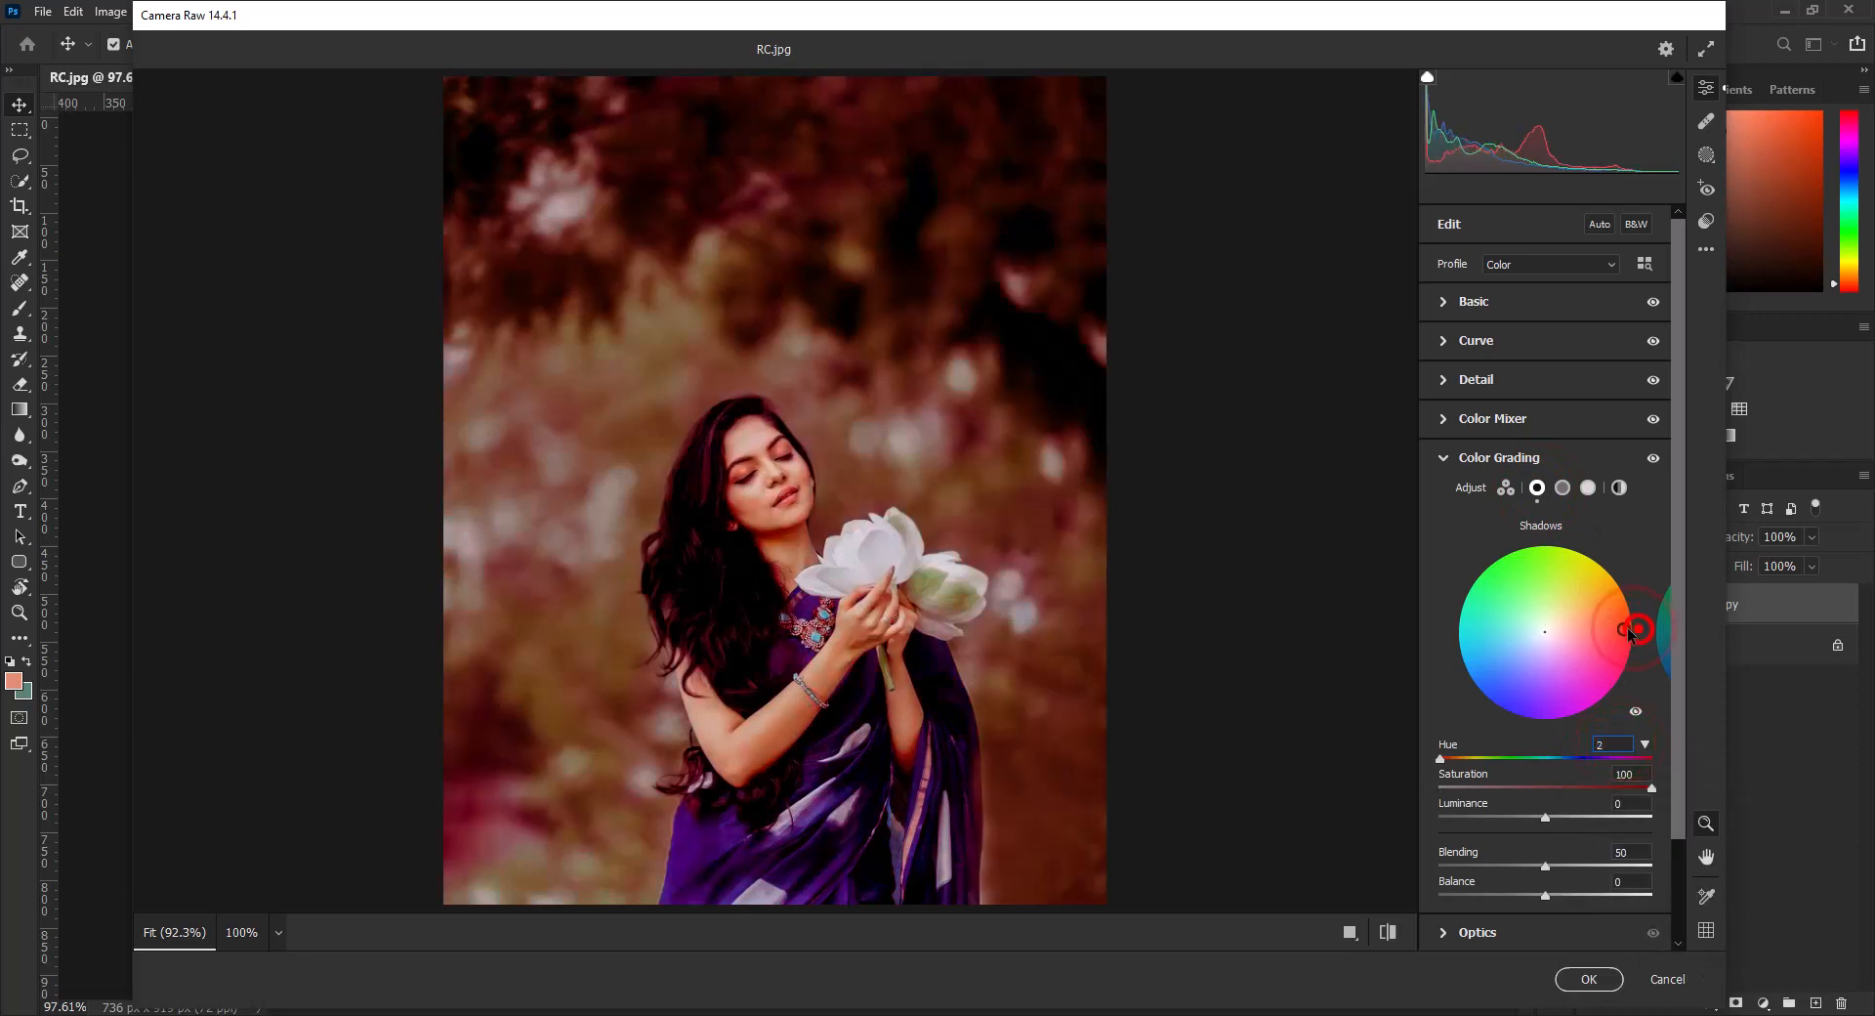
{"action": "left_click_drag", "start_coordinate": [1631, 630], "coordinate": [1534, 662]}
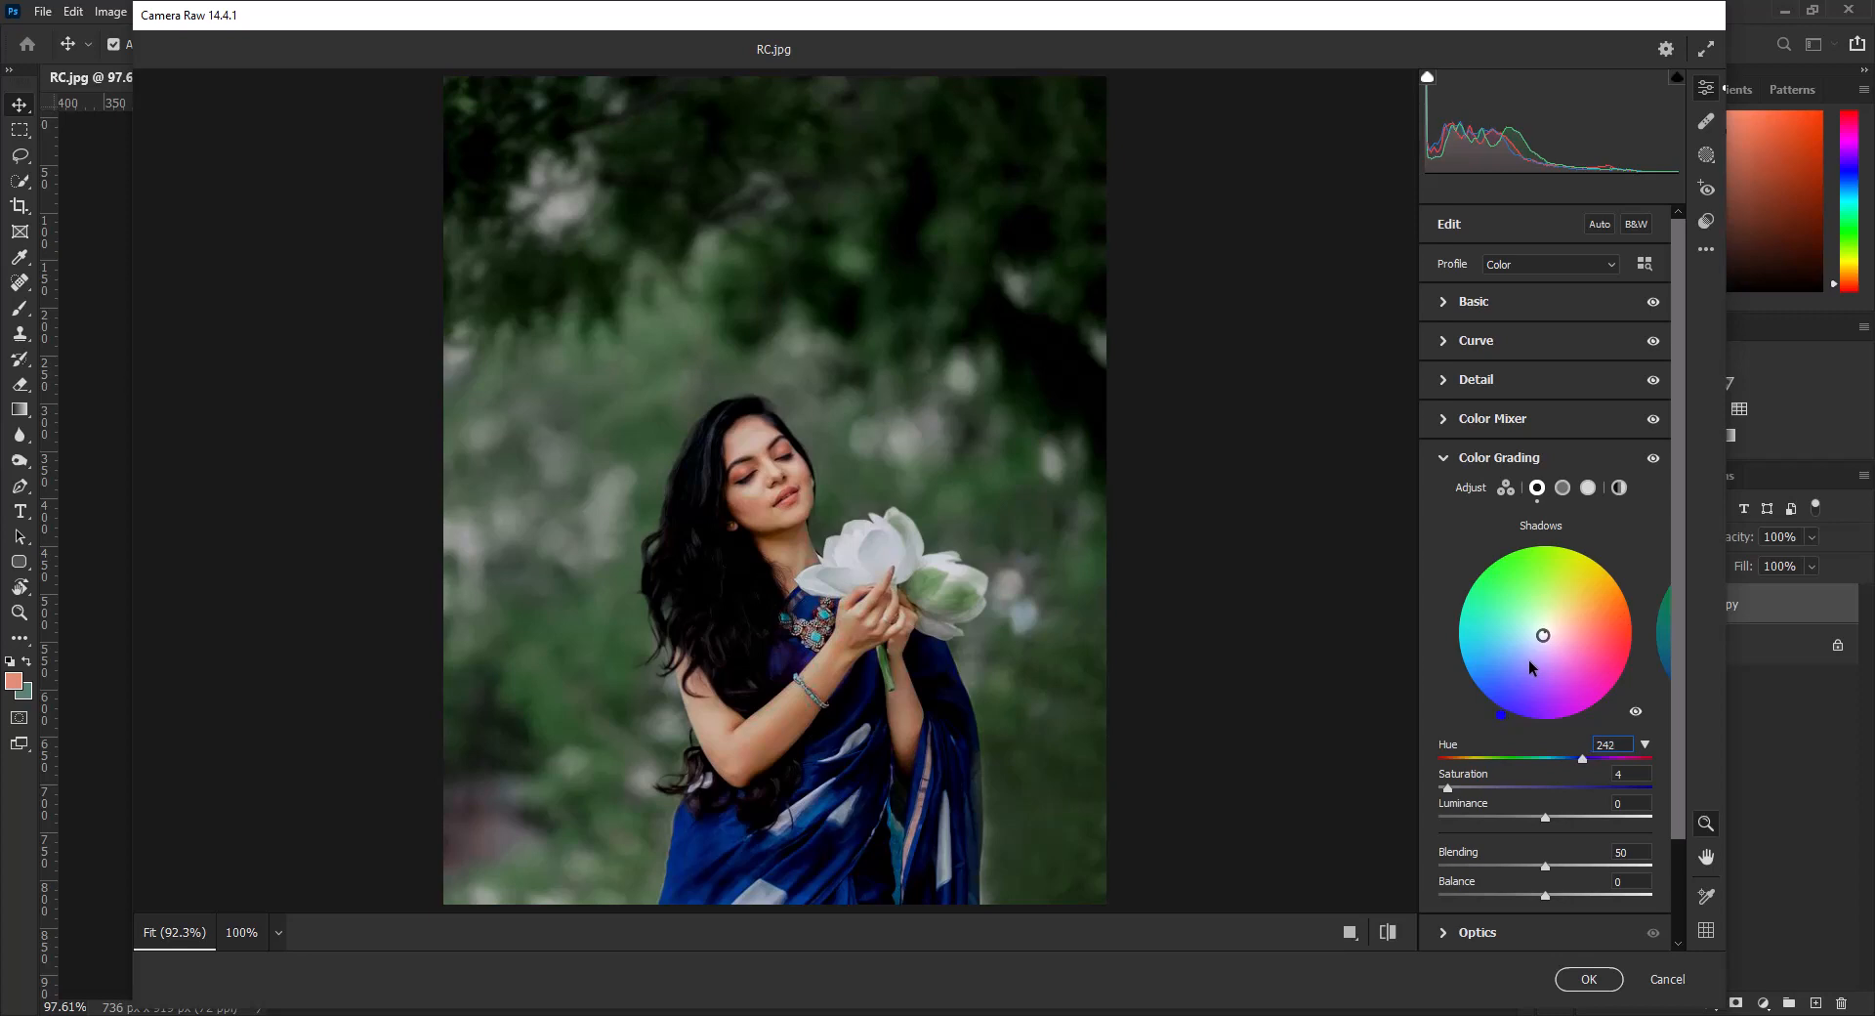
{"action": "left_click_drag", "start_coordinate": [1530, 661], "coordinate": [1532, 662]}
{"action": "left_click_drag", "start_coordinate": [1459, 792], "coordinate": [1459, 793]}
{"action": "left_click_drag", "start_coordinate": [1560, 865], "coordinate": [1603, 860]}
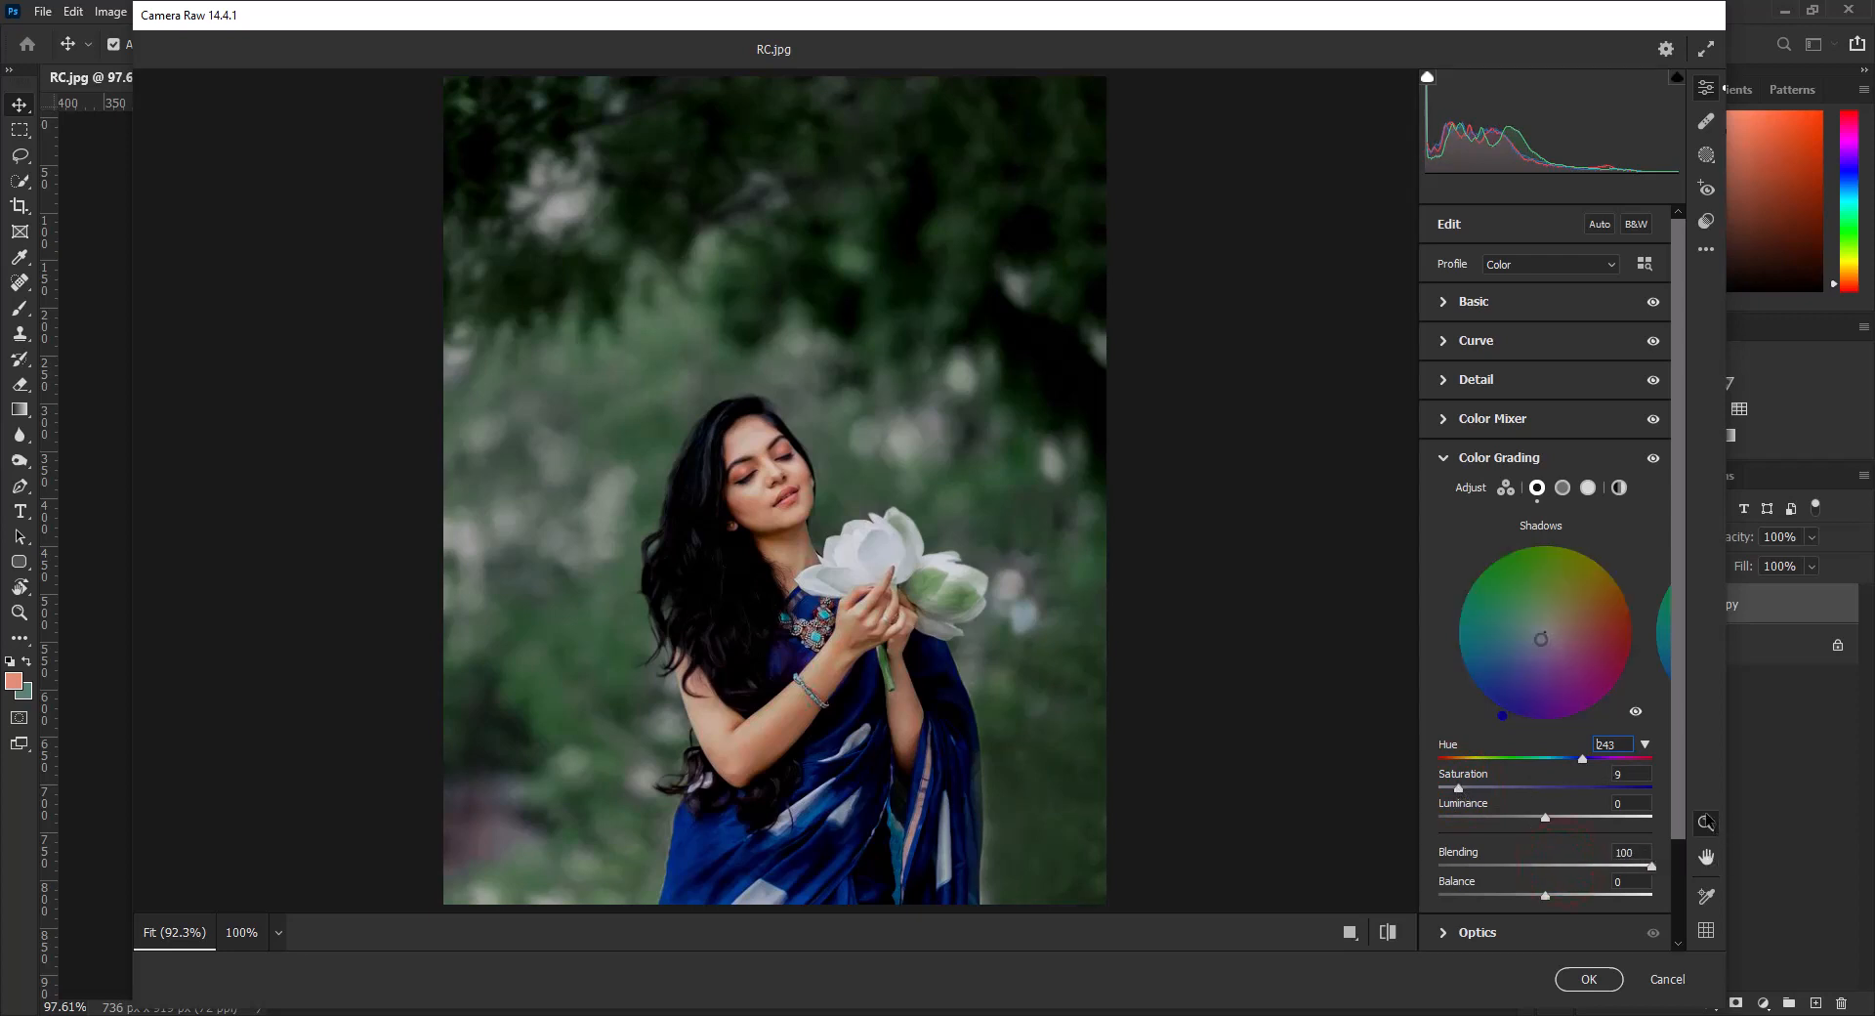
{"action": "left_click", "coordinate": [1529, 459]}
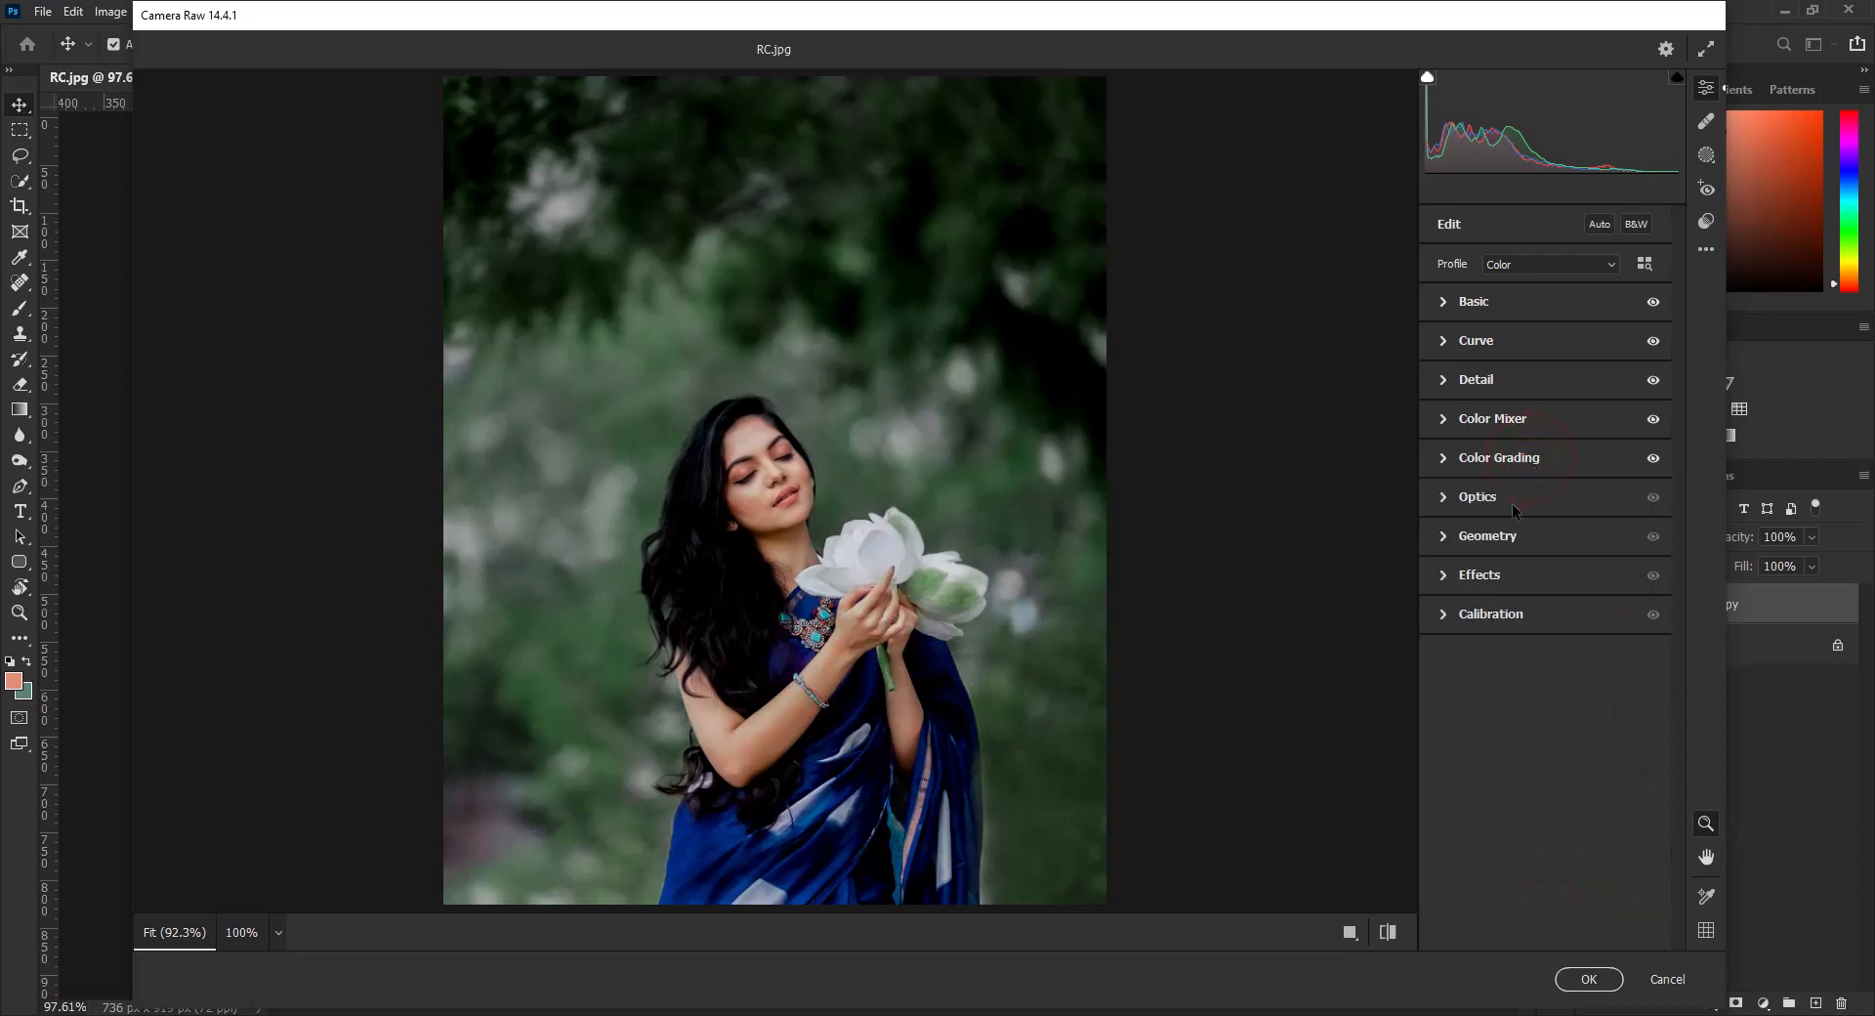
Step: Calibrate Red Primary to hue +16 and saturation -17, Green Primary to hue +11 and saturation -7, and Blue Primary hue to -35
{"action": "left_click", "coordinate": [1514, 611]}
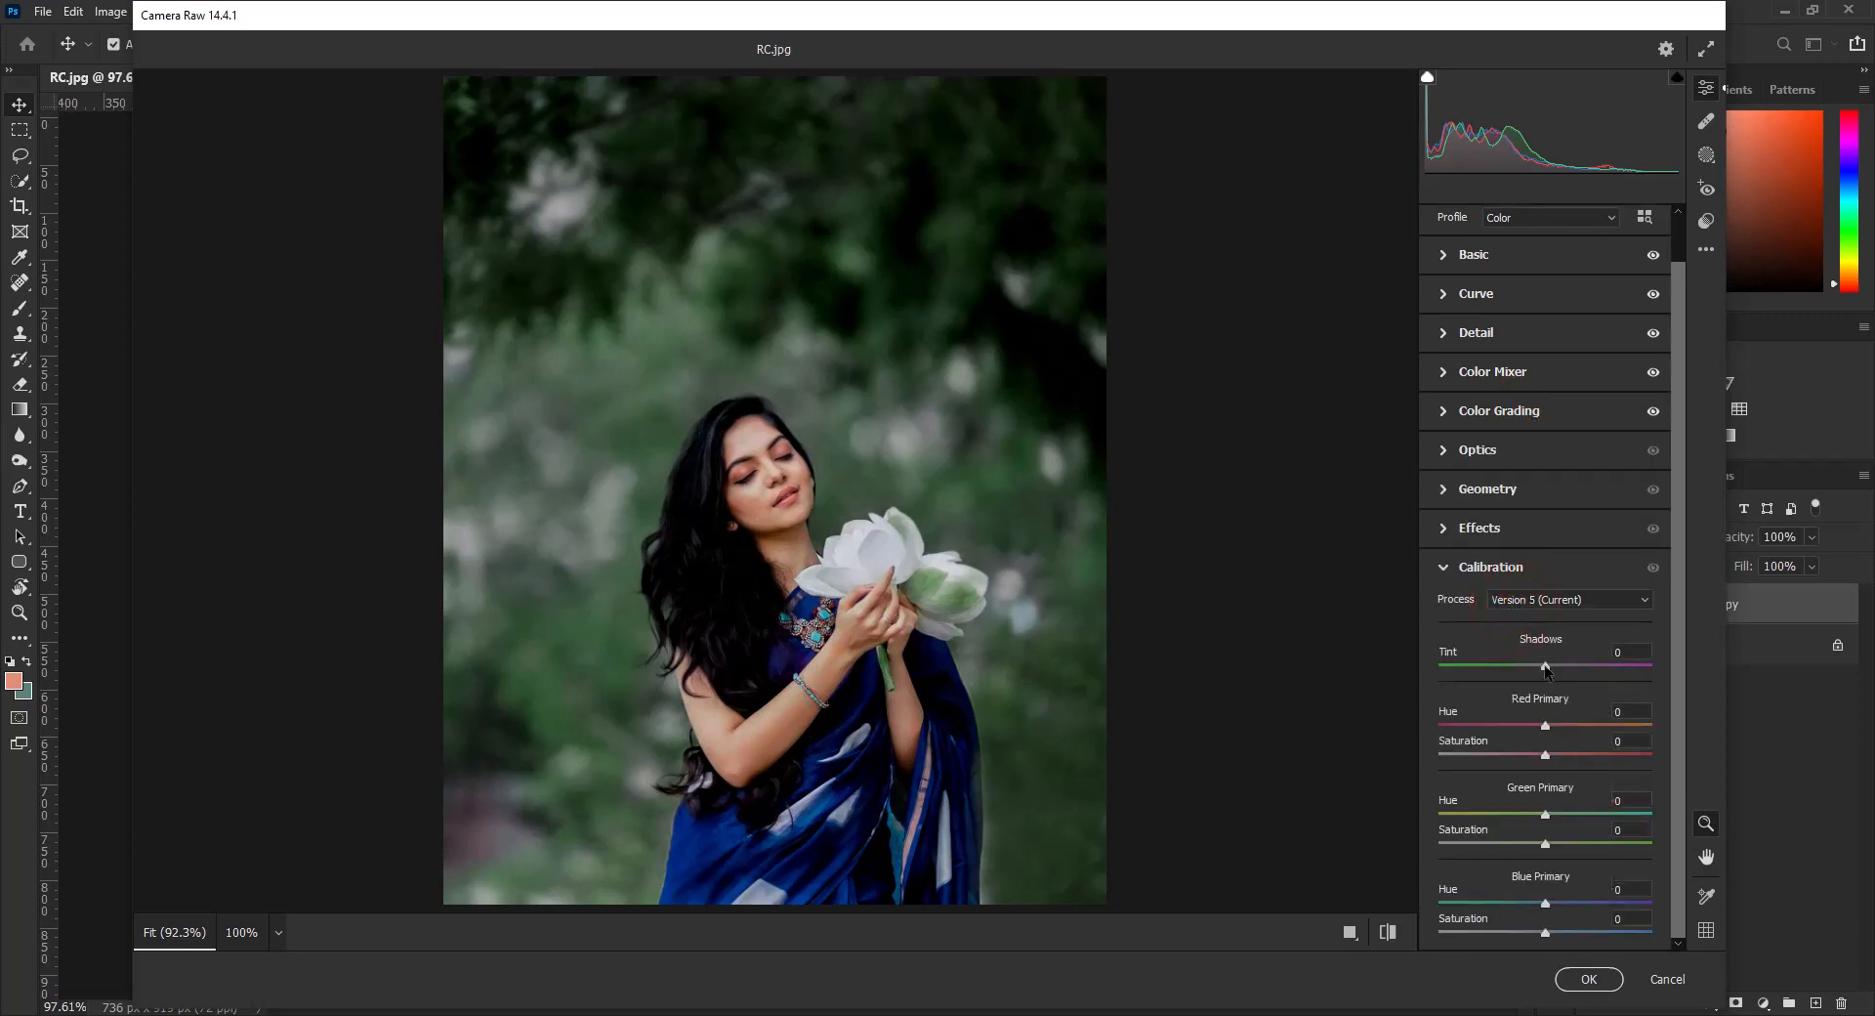
{"action": "left_click_drag", "start_coordinate": [1547, 724], "coordinate": [1566, 724]}
{"action": "left_click_drag", "start_coordinate": [1545, 754], "coordinate": [1564, 817]}
{"action": "left_click_drag", "start_coordinate": [1545, 844], "coordinate": [1511, 897]}
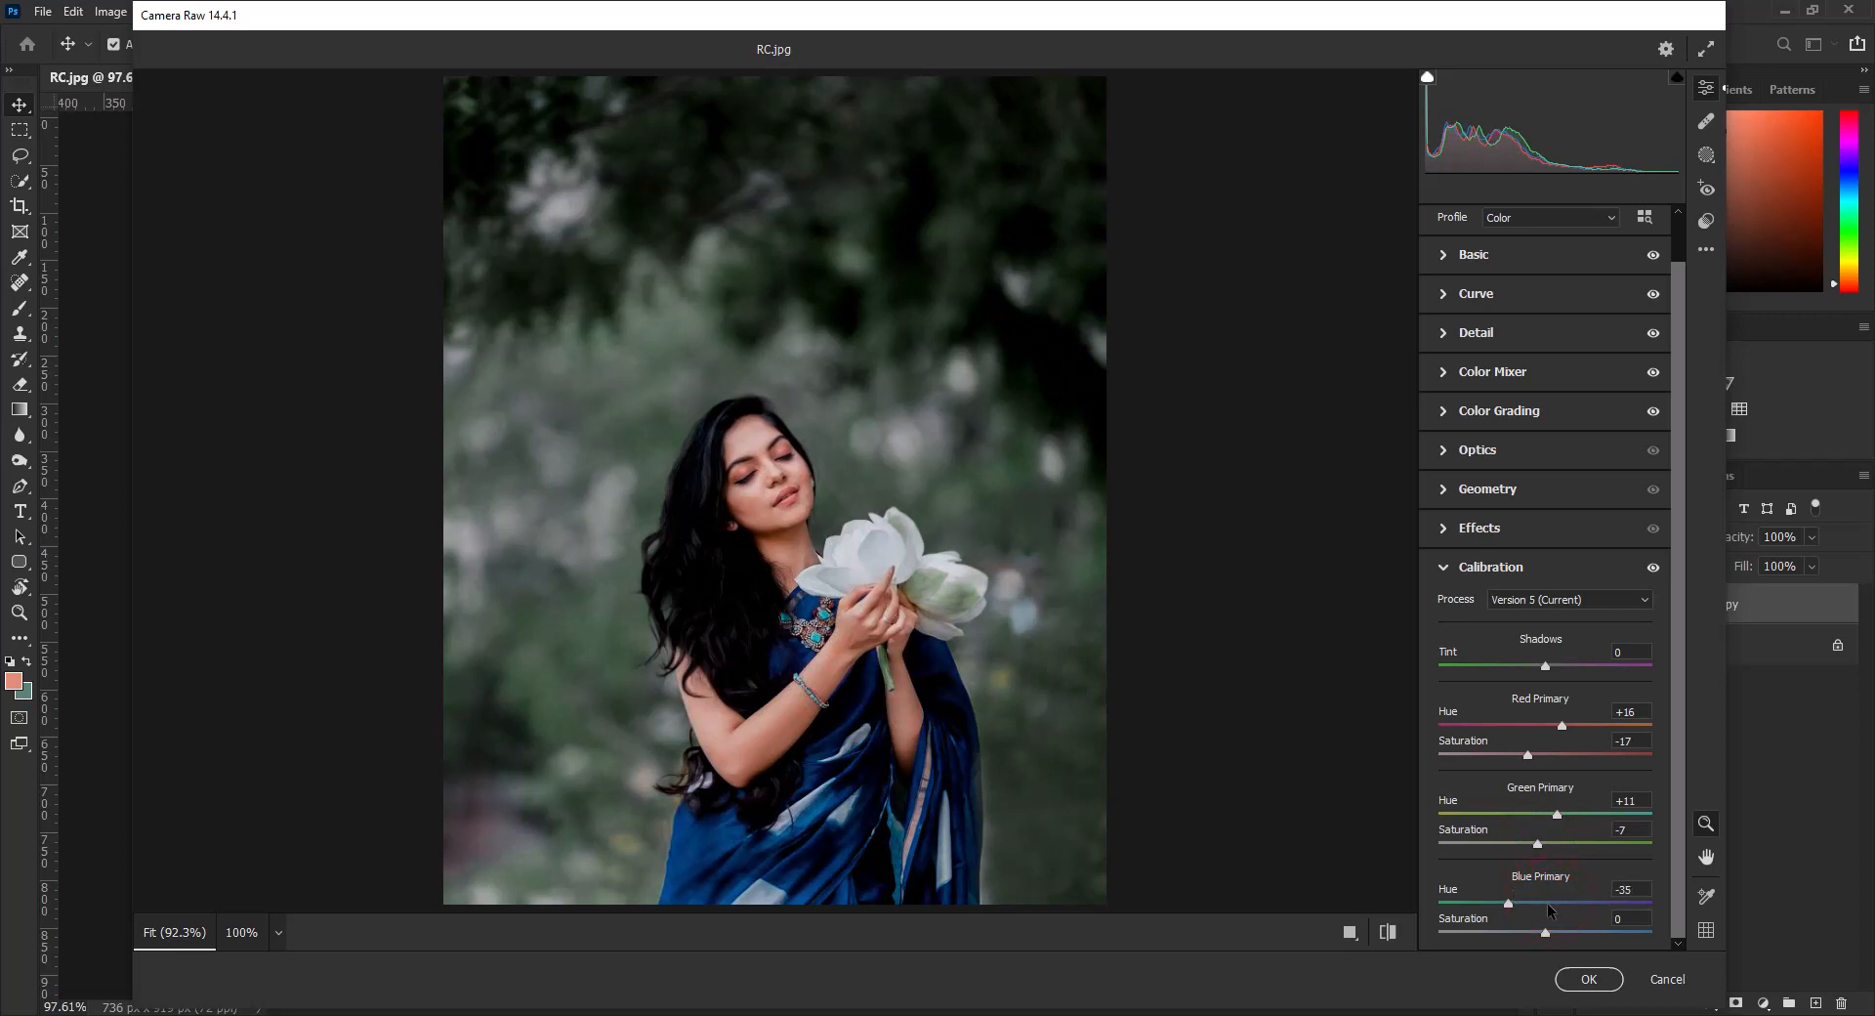
Step: Raise the Blue Primary saturation slightly and lower the Red Primary saturation further in the Calibration settings
{"action": "left_click_drag", "start_coordinate": [1569, 933], "coordinate": [1567, 933]}
{"action": "left_click_drag", "start_coordinate": [1528, 755], "coordinate": [1506, 755]}
{"action": "left_click", "coordinate": [1551, 565]}
Step: Set the Color Mixer luminance to -6 for the reds and +5 for the oranges
{"action": "left_click", "coordinate": [1522, 418]}
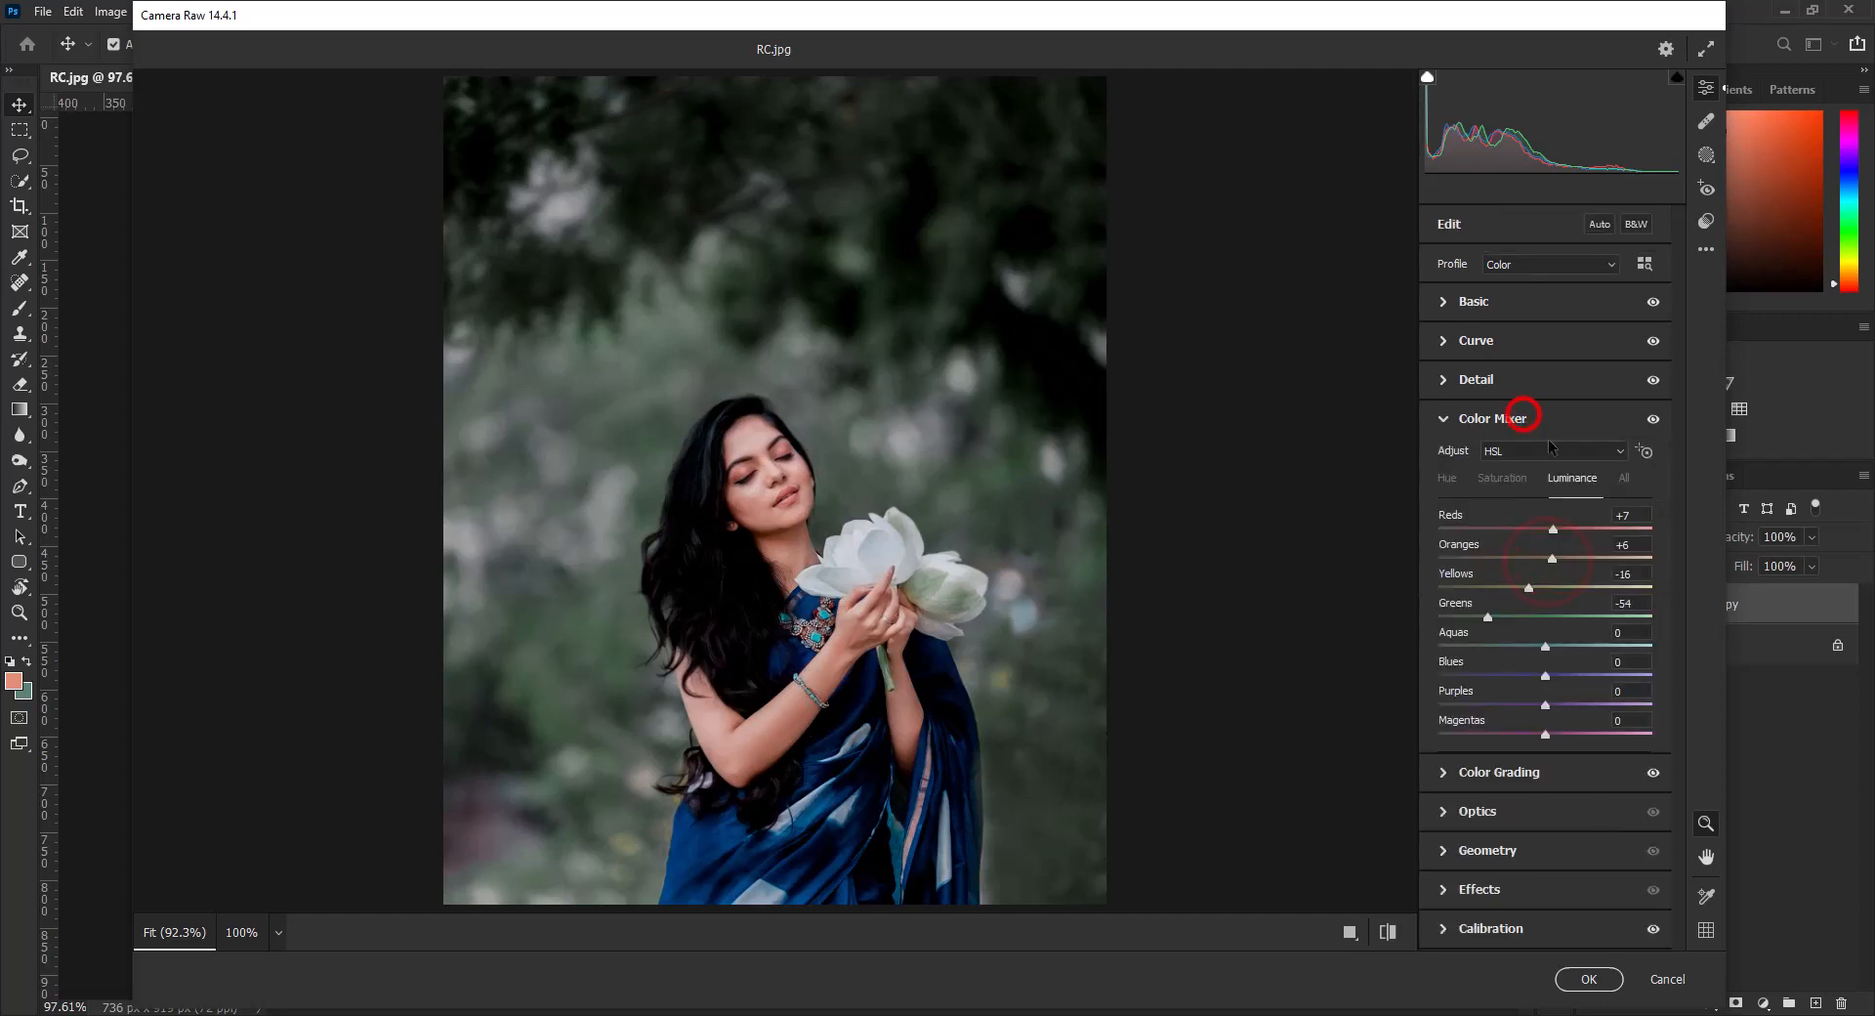
{"action": "left_click_drag", "start_coordinate": [1557, 564], "coordinate": [1542, 529]}
{"action": "left_click", "coordinate": [1504, 478]}
{"action": "left_click", "coordinate": [1572, 477]}
{"action": "left_click", "coordinate": [1540, 557]}
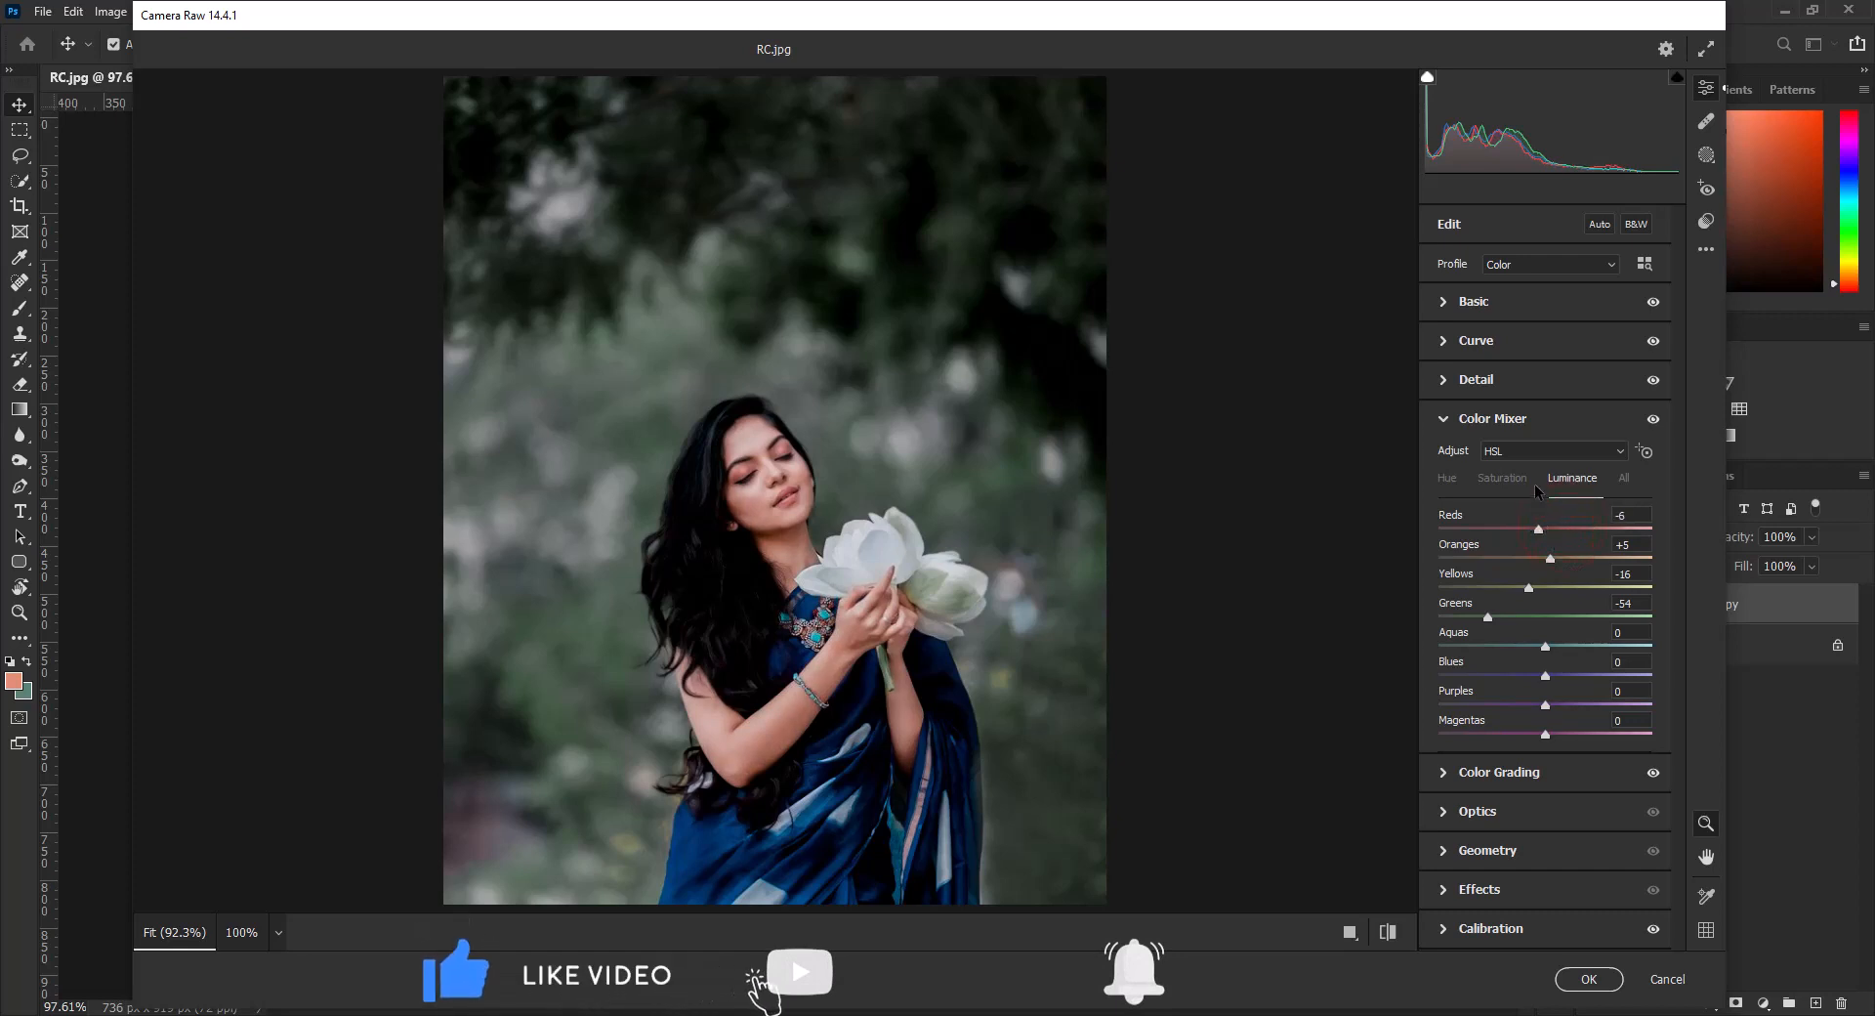
Step: Try a slight hue shift of the oranges in the Color Mixer and reset it
{"action": "left_click", "coordinate": [1447, 481]}
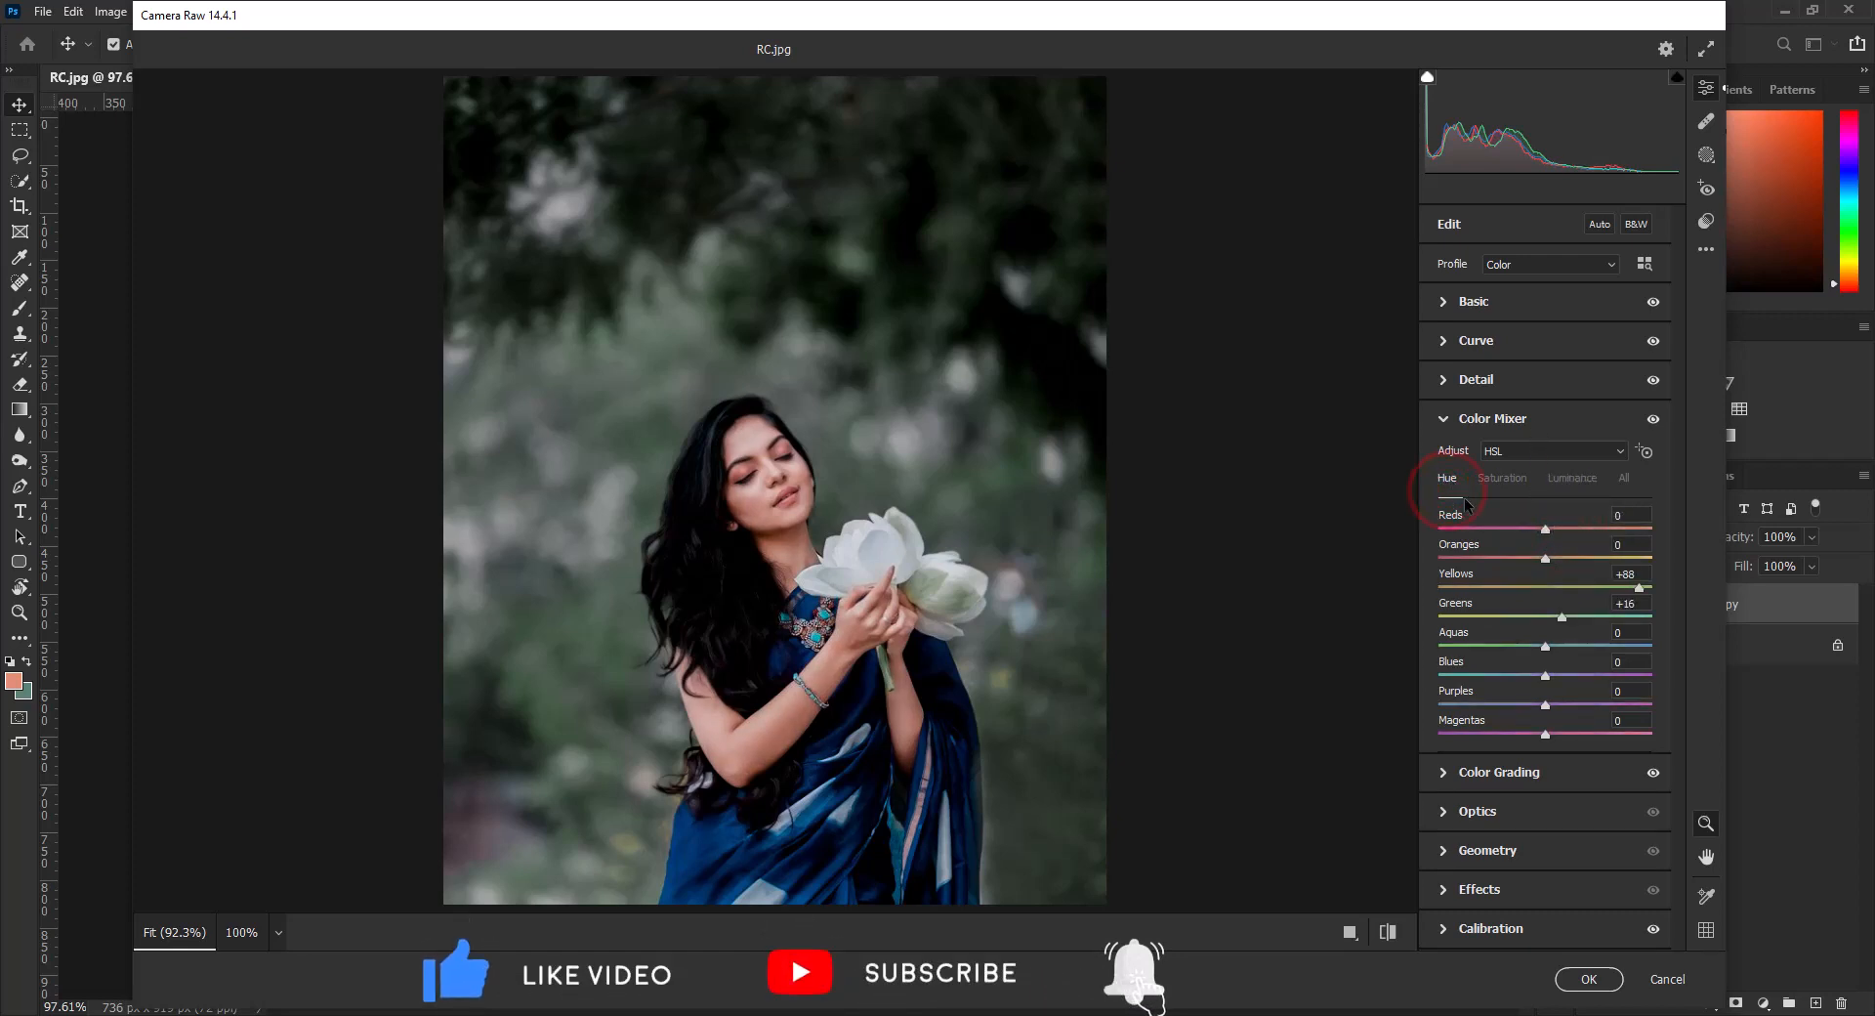
{"action": "left_click_drag", "start_coordinate": [1549, 559], "coordinate": [1553, 561]}
{"action": "double_click", "coordinate": [1552, 559]}
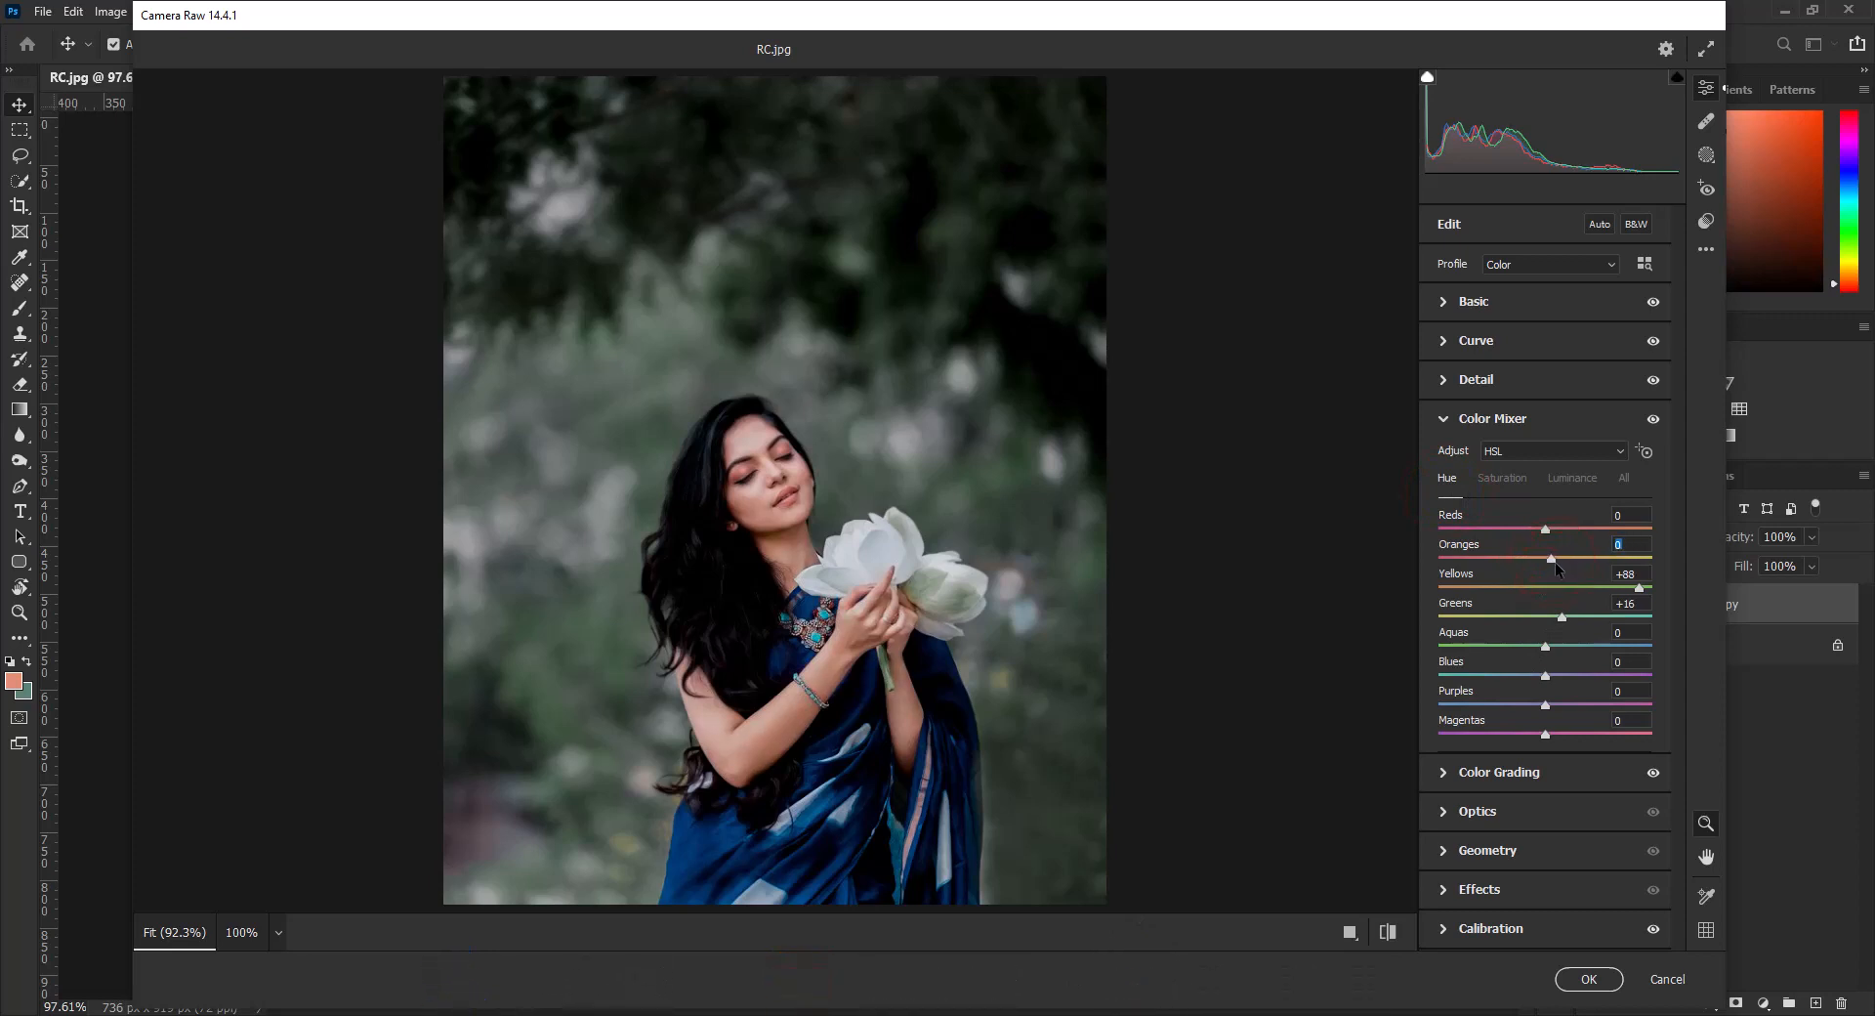
{"action": "left_click", "coordinate": [1540, 418]}
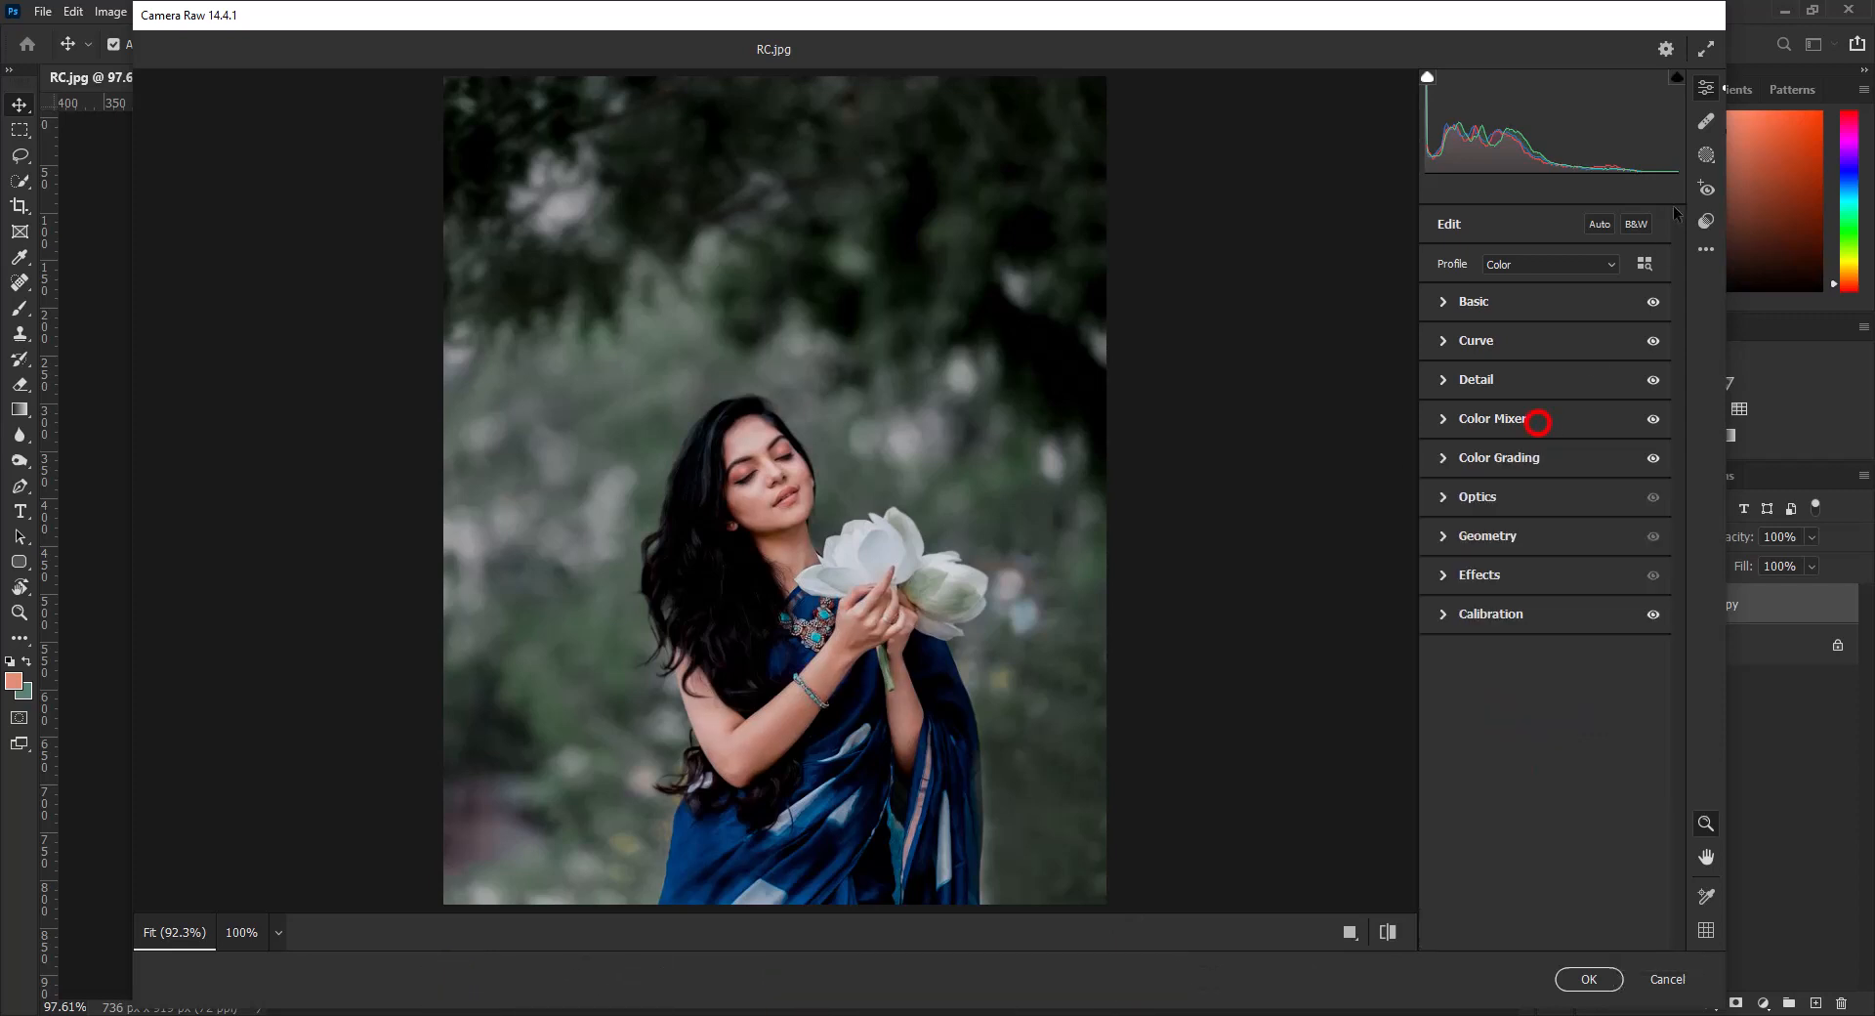
Step: Paint a brush mask over the upper background on both sides and lower its exposure to -0.50
{"action": "left_click", "coordinate": [1707, 154]}
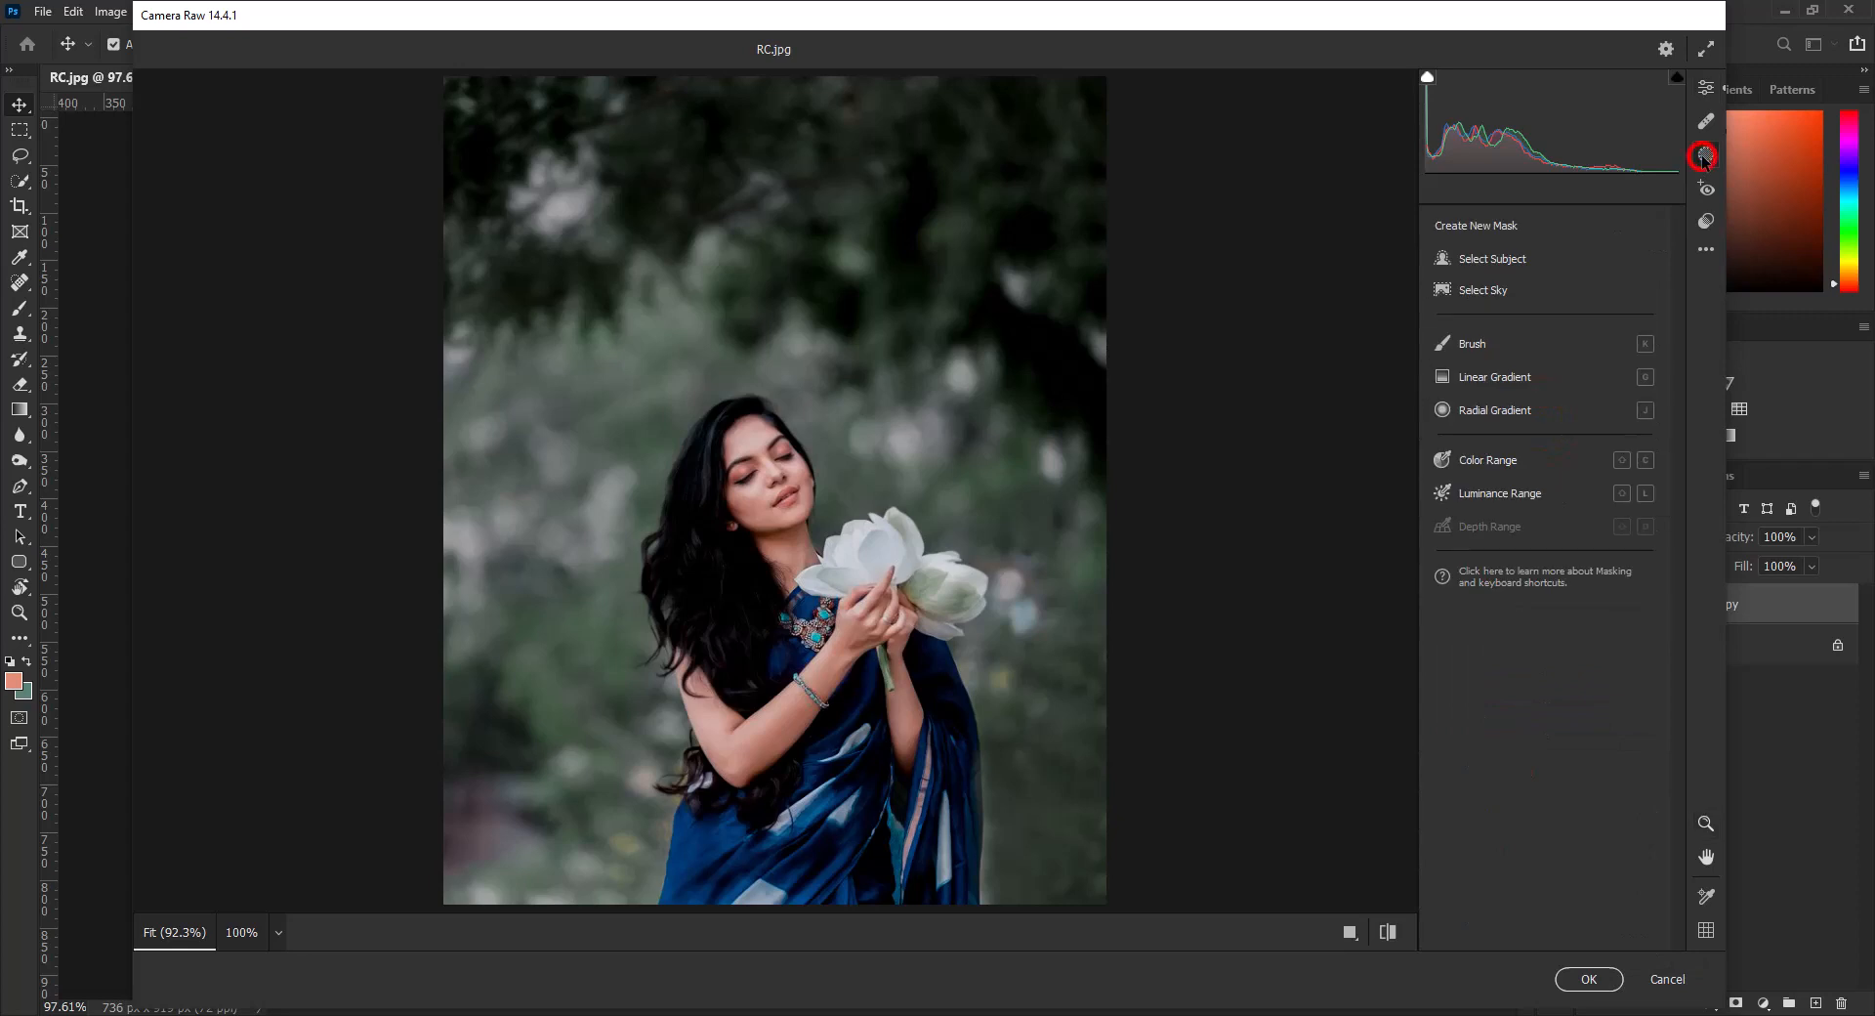
{"action": "left_click", "coordinate": [1480, 344]}
{"action": "left_click_drag", "start_coordinate": [1005, 323], "coordinate": [1096, 728]}
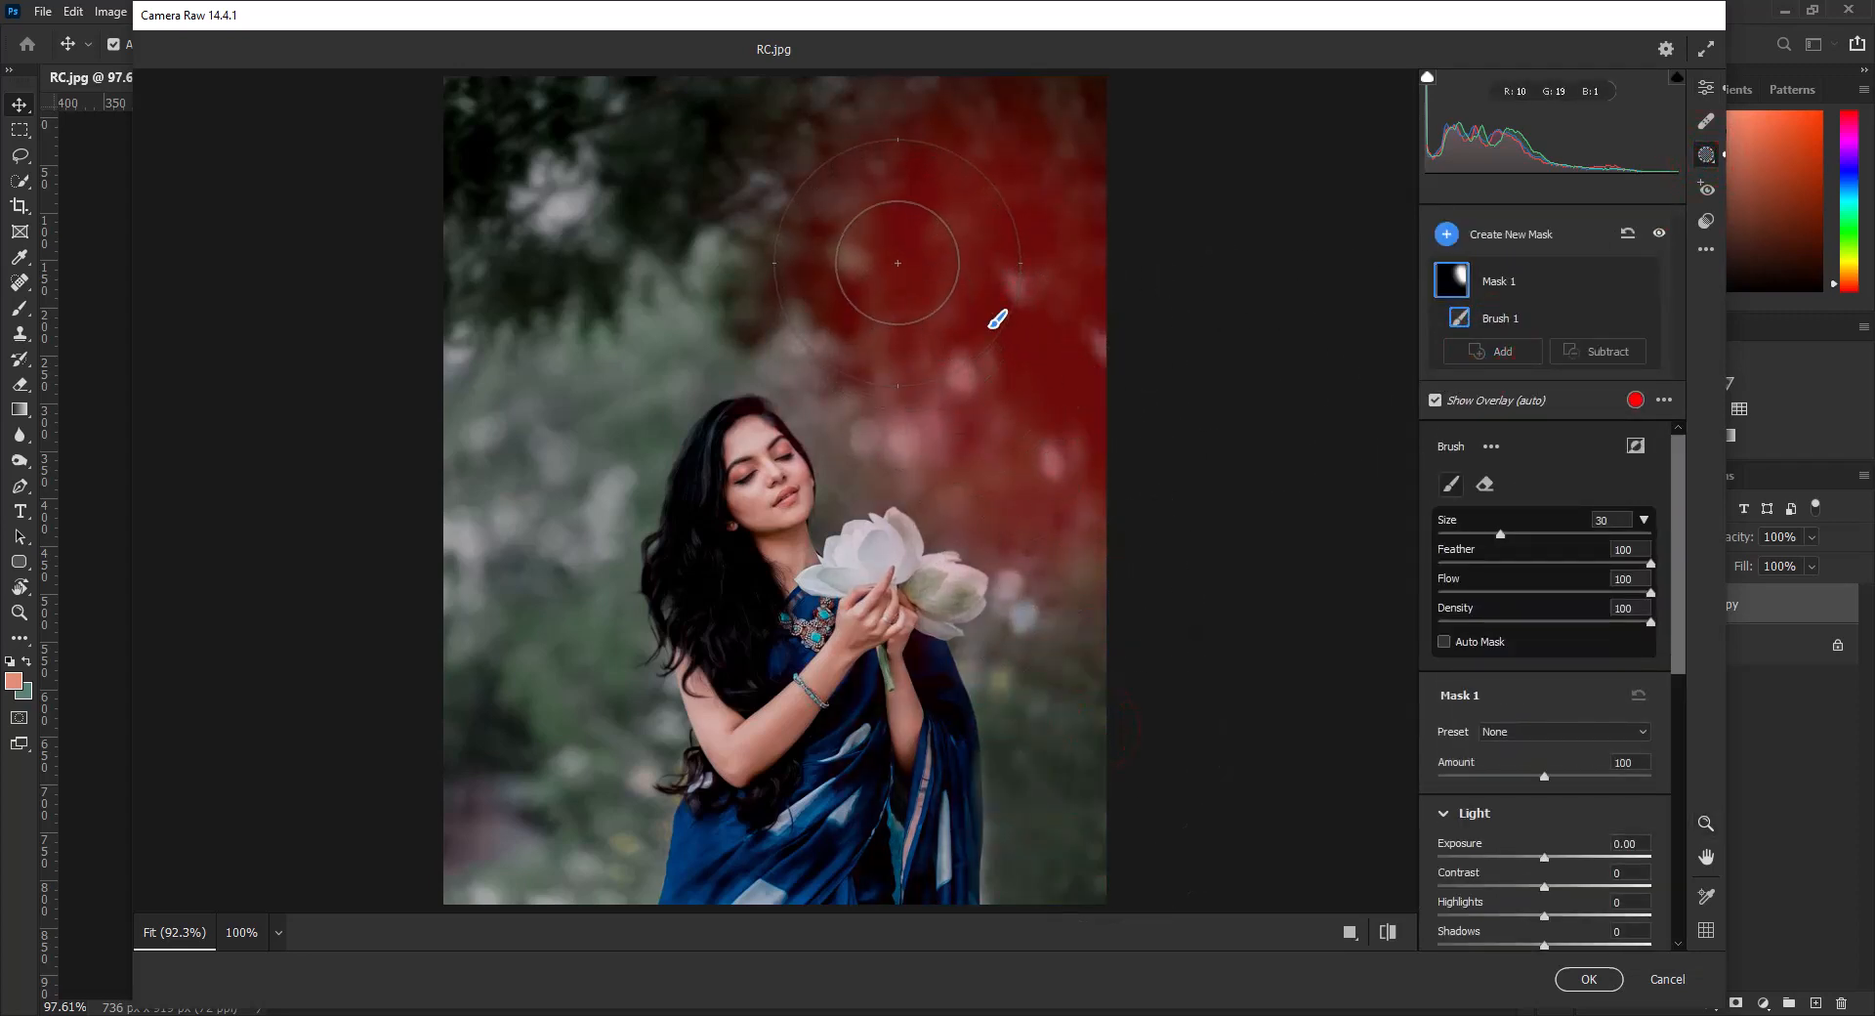
{"action": "left_click_drag", "start_coordinate": [655, 173], "coordinate": [494, 284]}
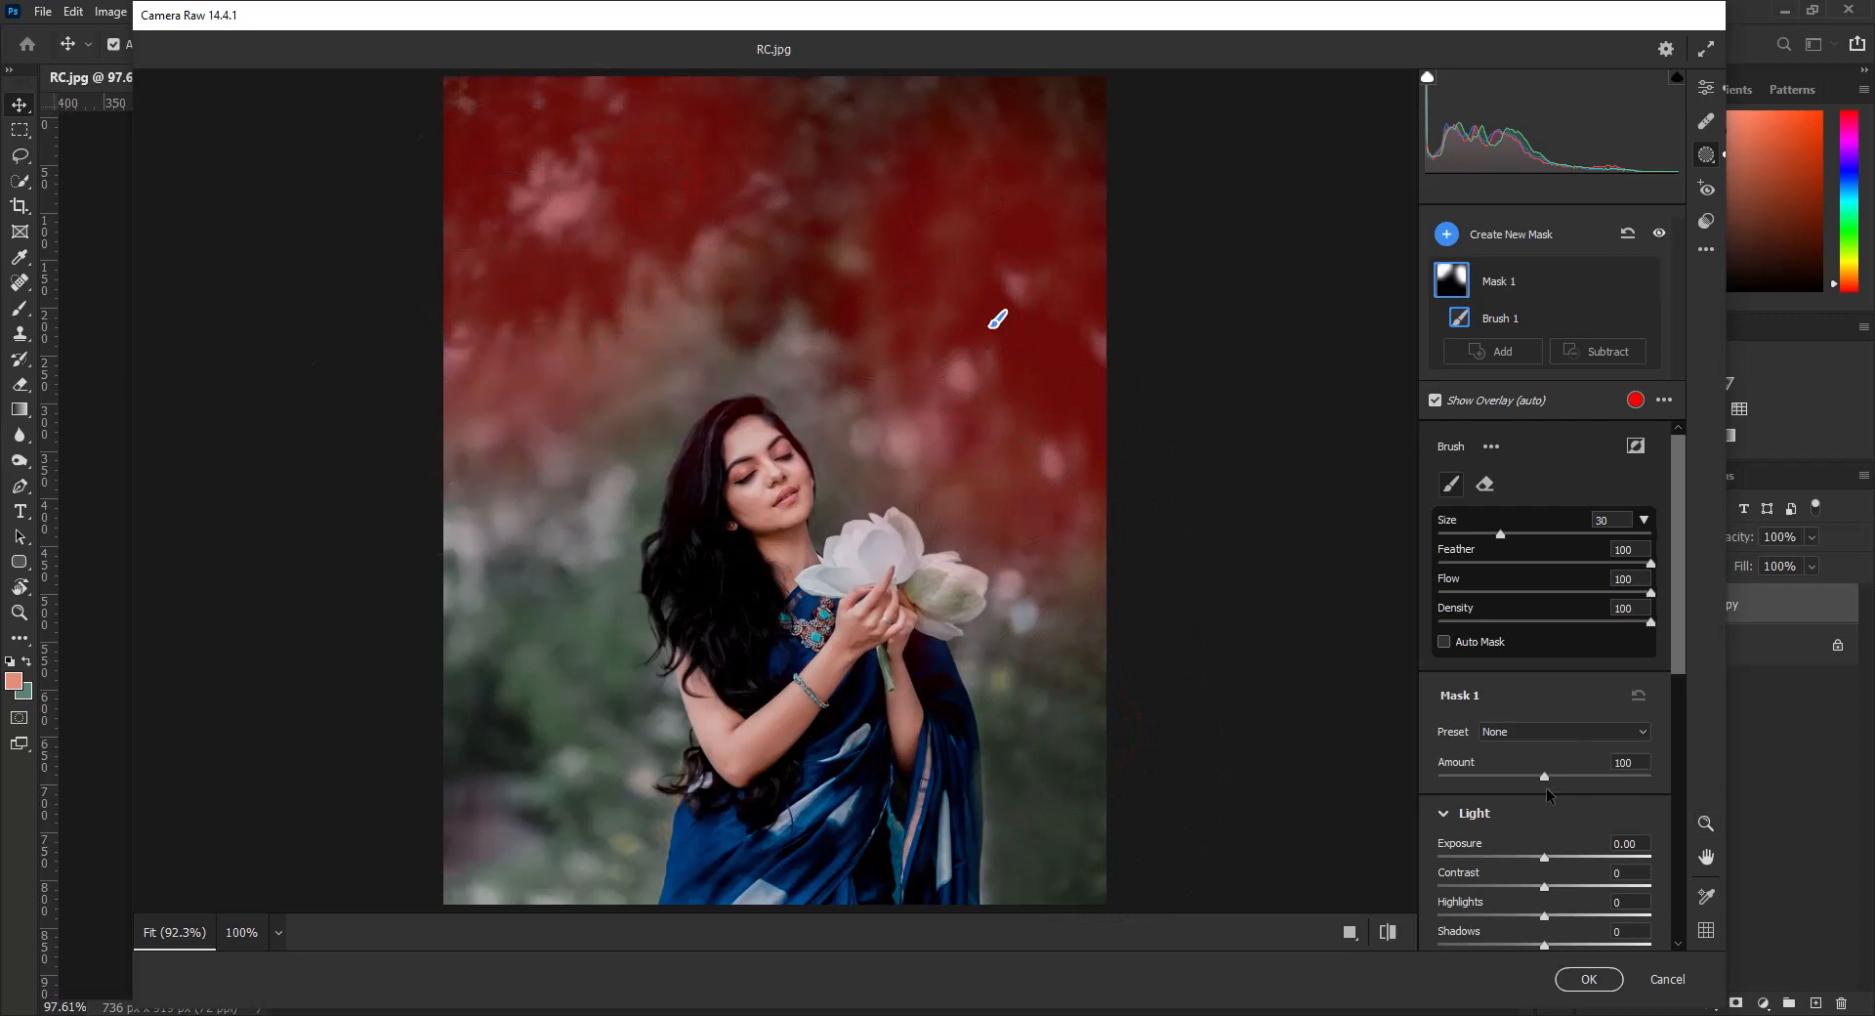
{"action": "left_click_drag", "start_coordinate": [1546, 858], "coordinate": [1539, 859]}
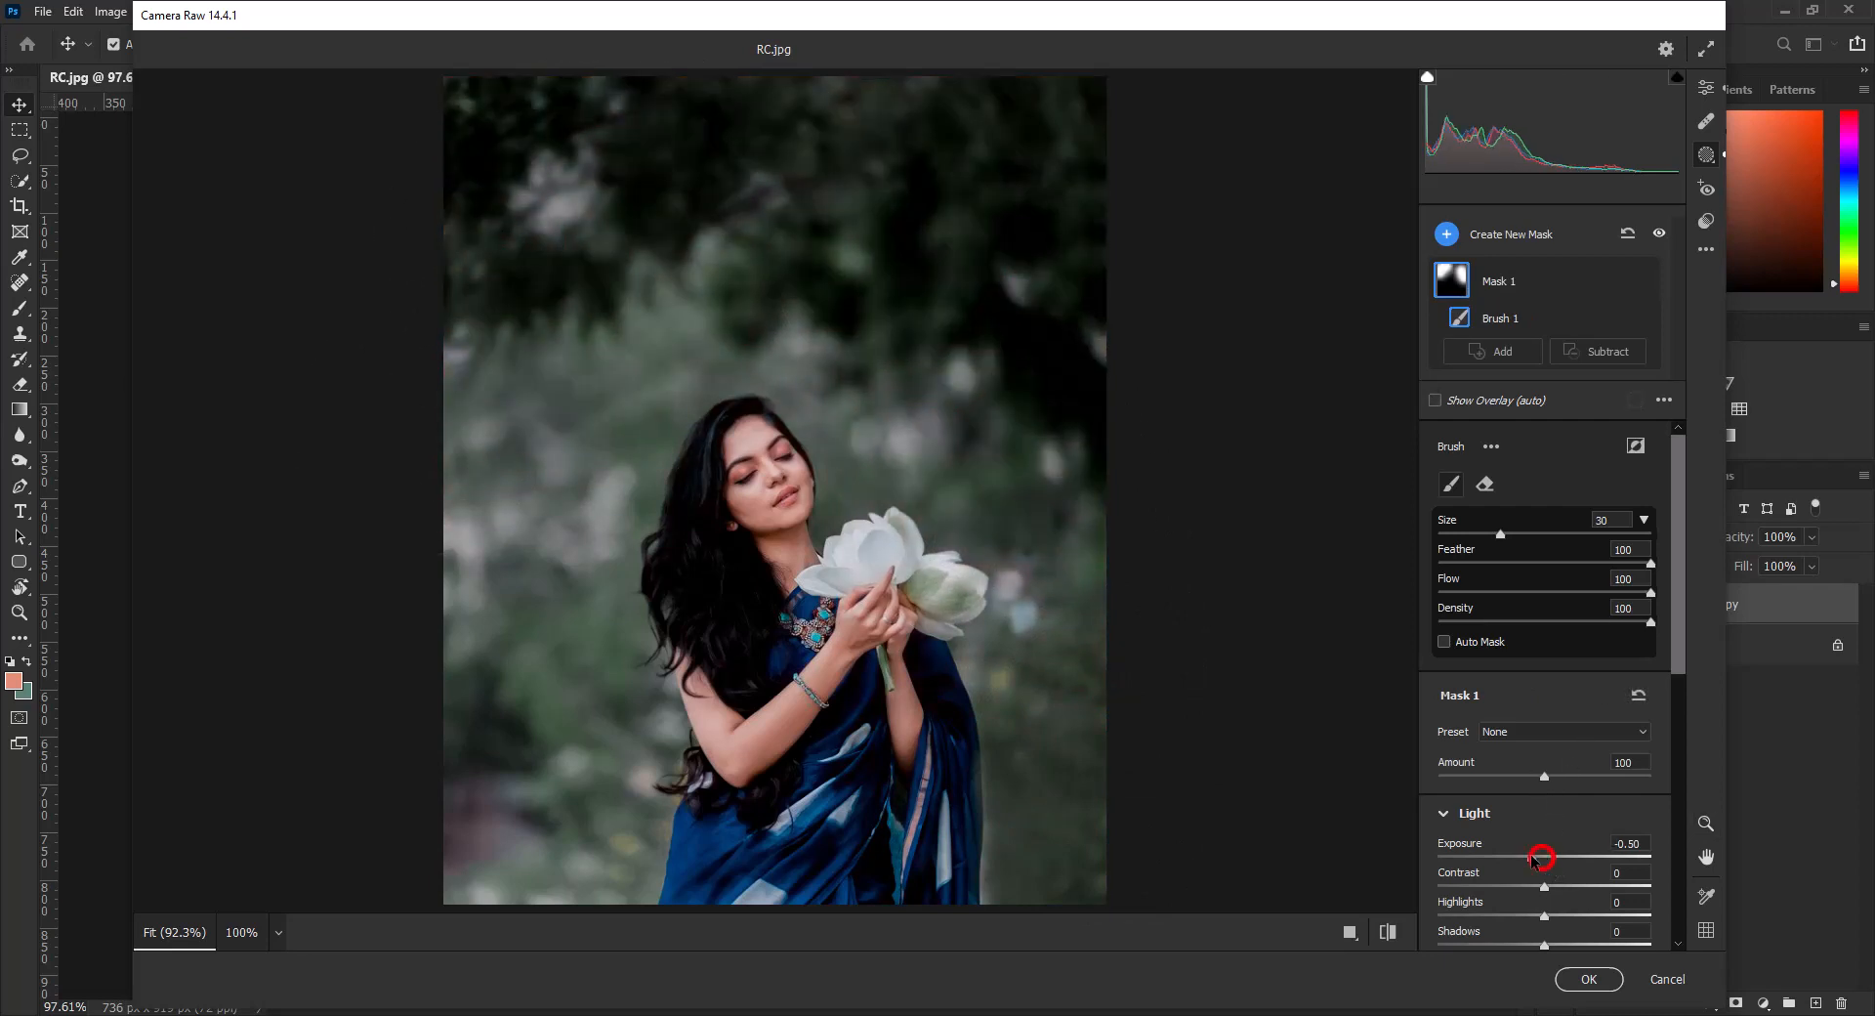
{"action": "left_click", "coordinate": [1706, 88]}
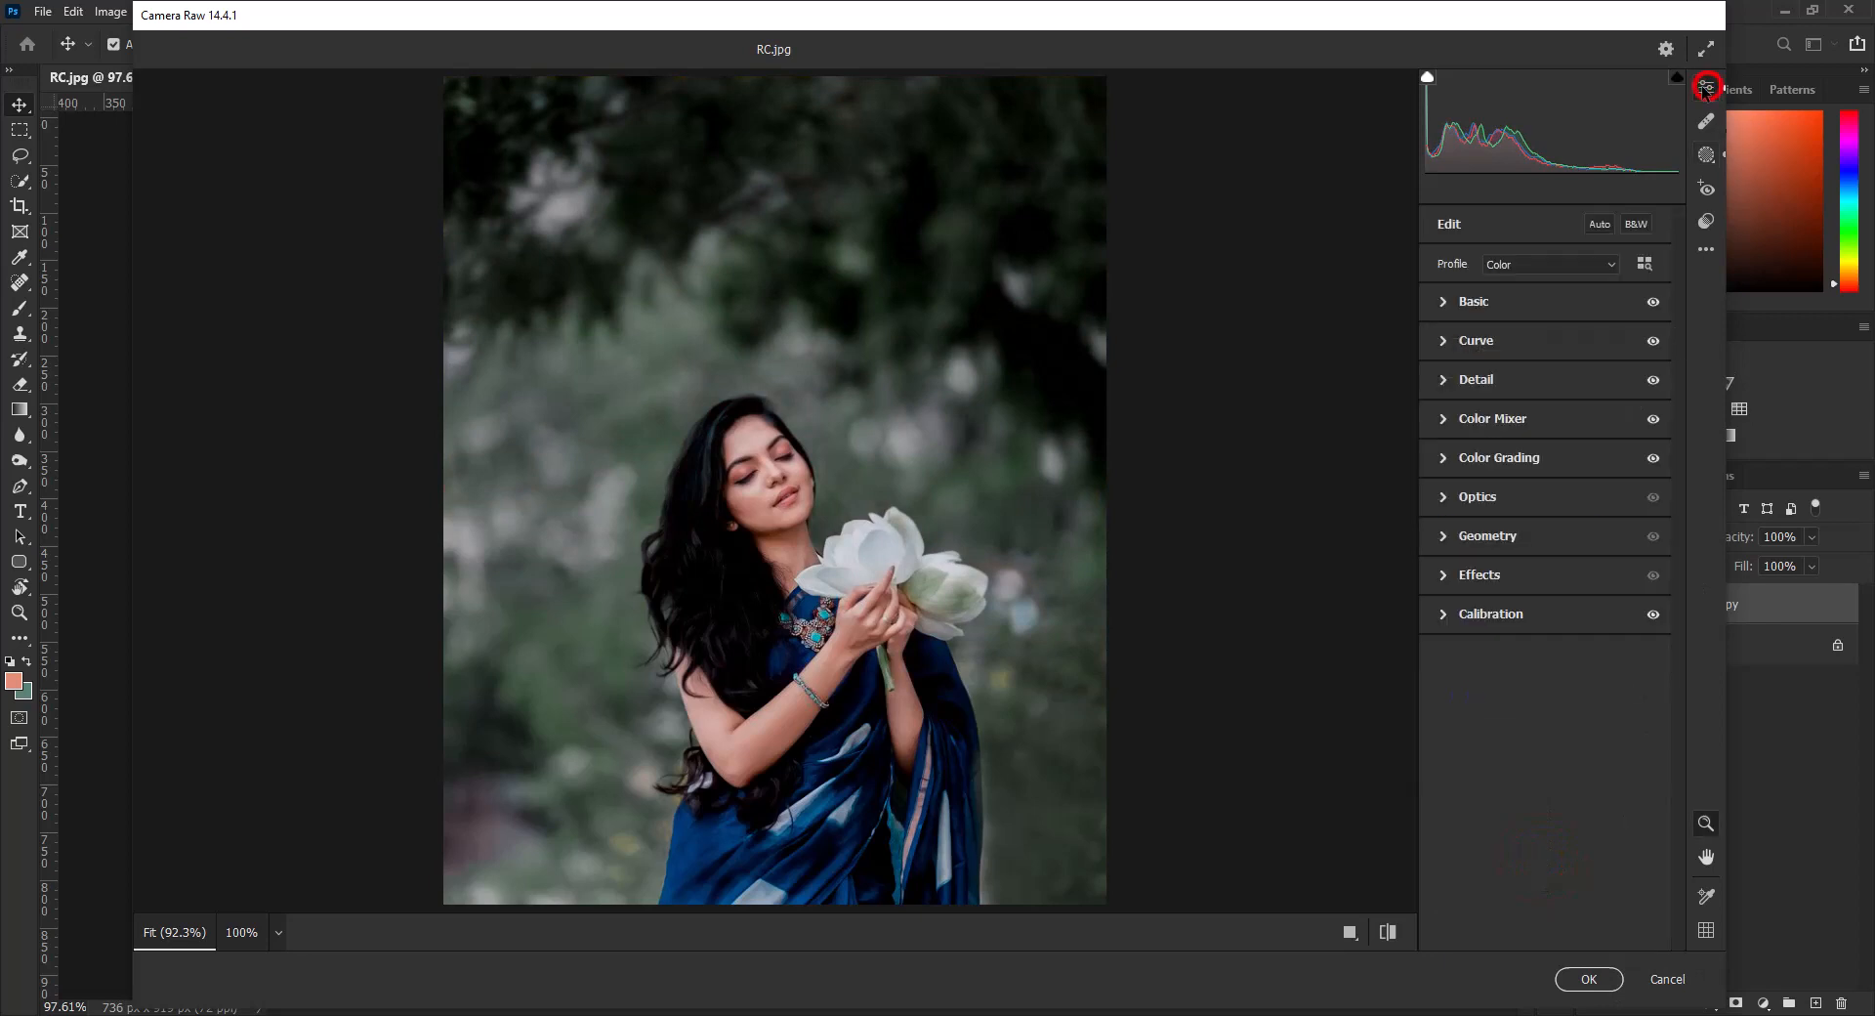
Step: Compare the before and after views, apply the Camera Raw adjustments, and compare the graded layer with the original photo
{"action": "left_click", "coordinate": [1392, 935]}
{"action": "left_click", "coordinate": [1392, 935]}
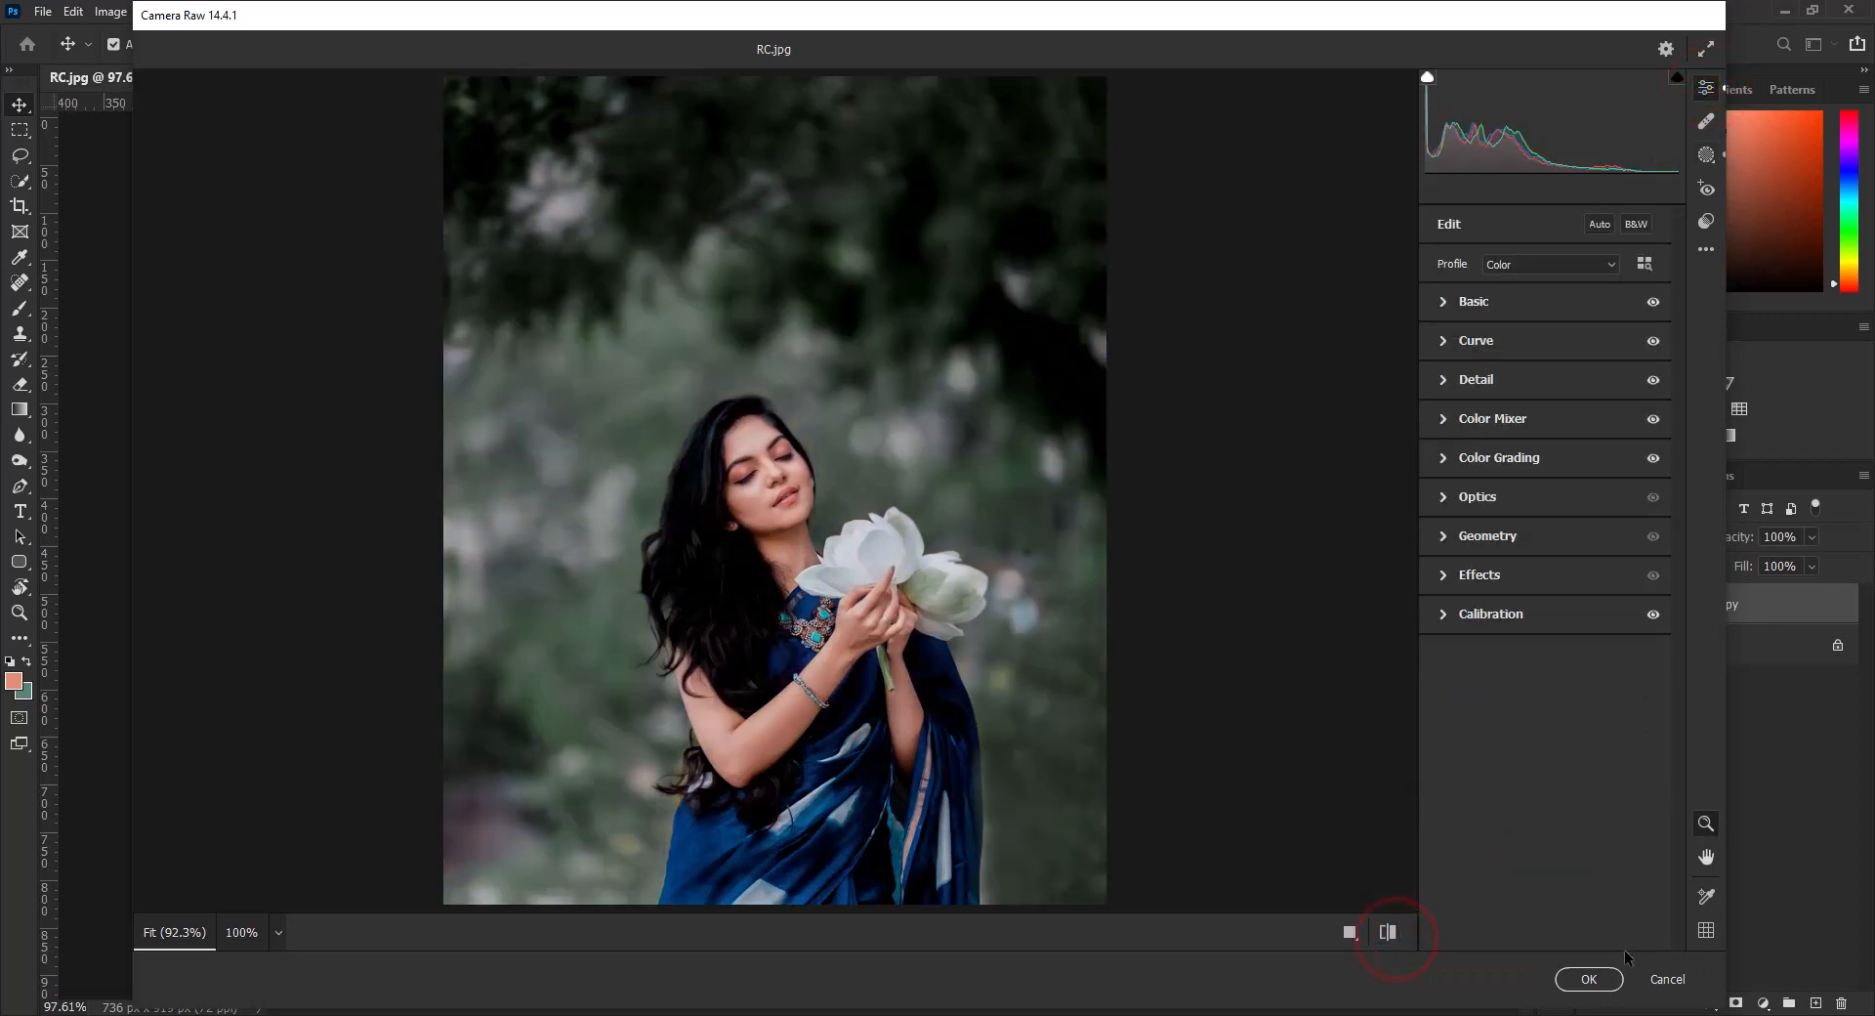
{"action": "left_click", "coordinate": [1589, 979]}
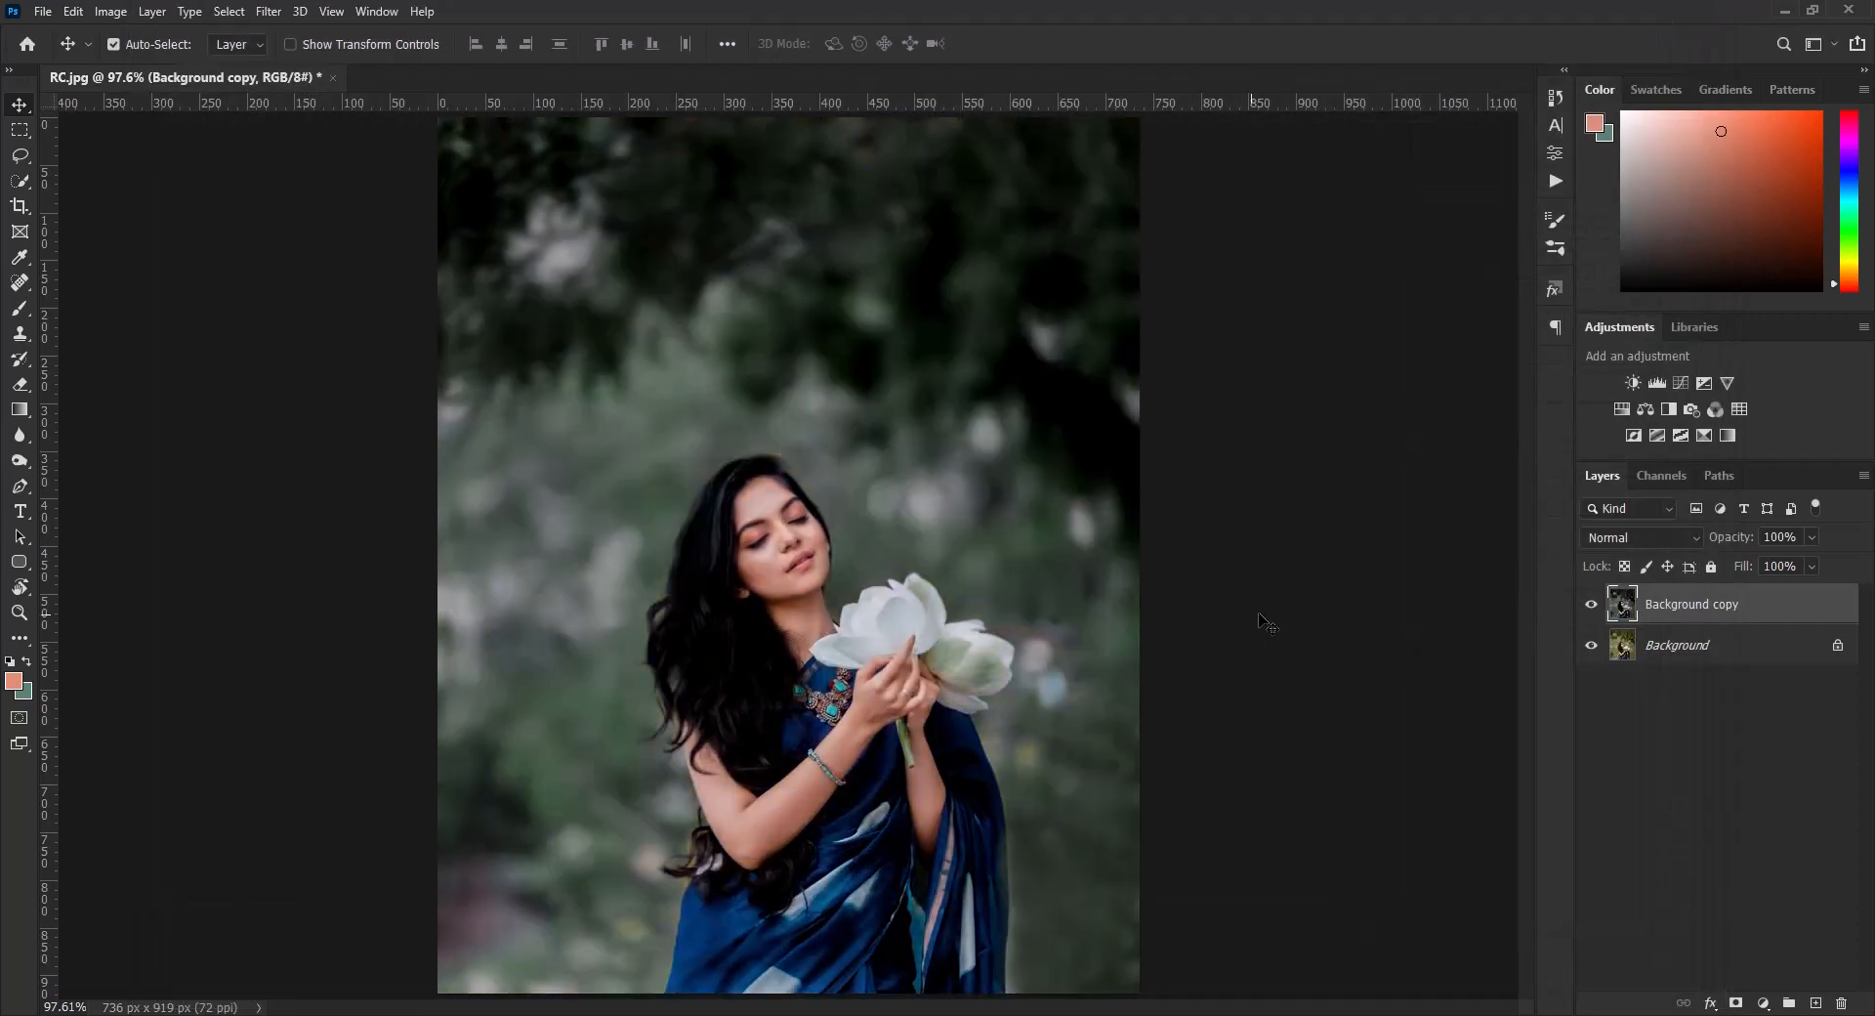
{"action": "left_click", "coordinate": [1590, 606]}
{"action": "left_click", "coordinate": [1591, 606]}
Step: Merge the Background copy and Background layers into one and duplicate the merged layer
{"action": "left_click", "coordinate": [1690, 649], "text": "shift"}
{"action": "right_click", "coordinate": [1691, 649]}
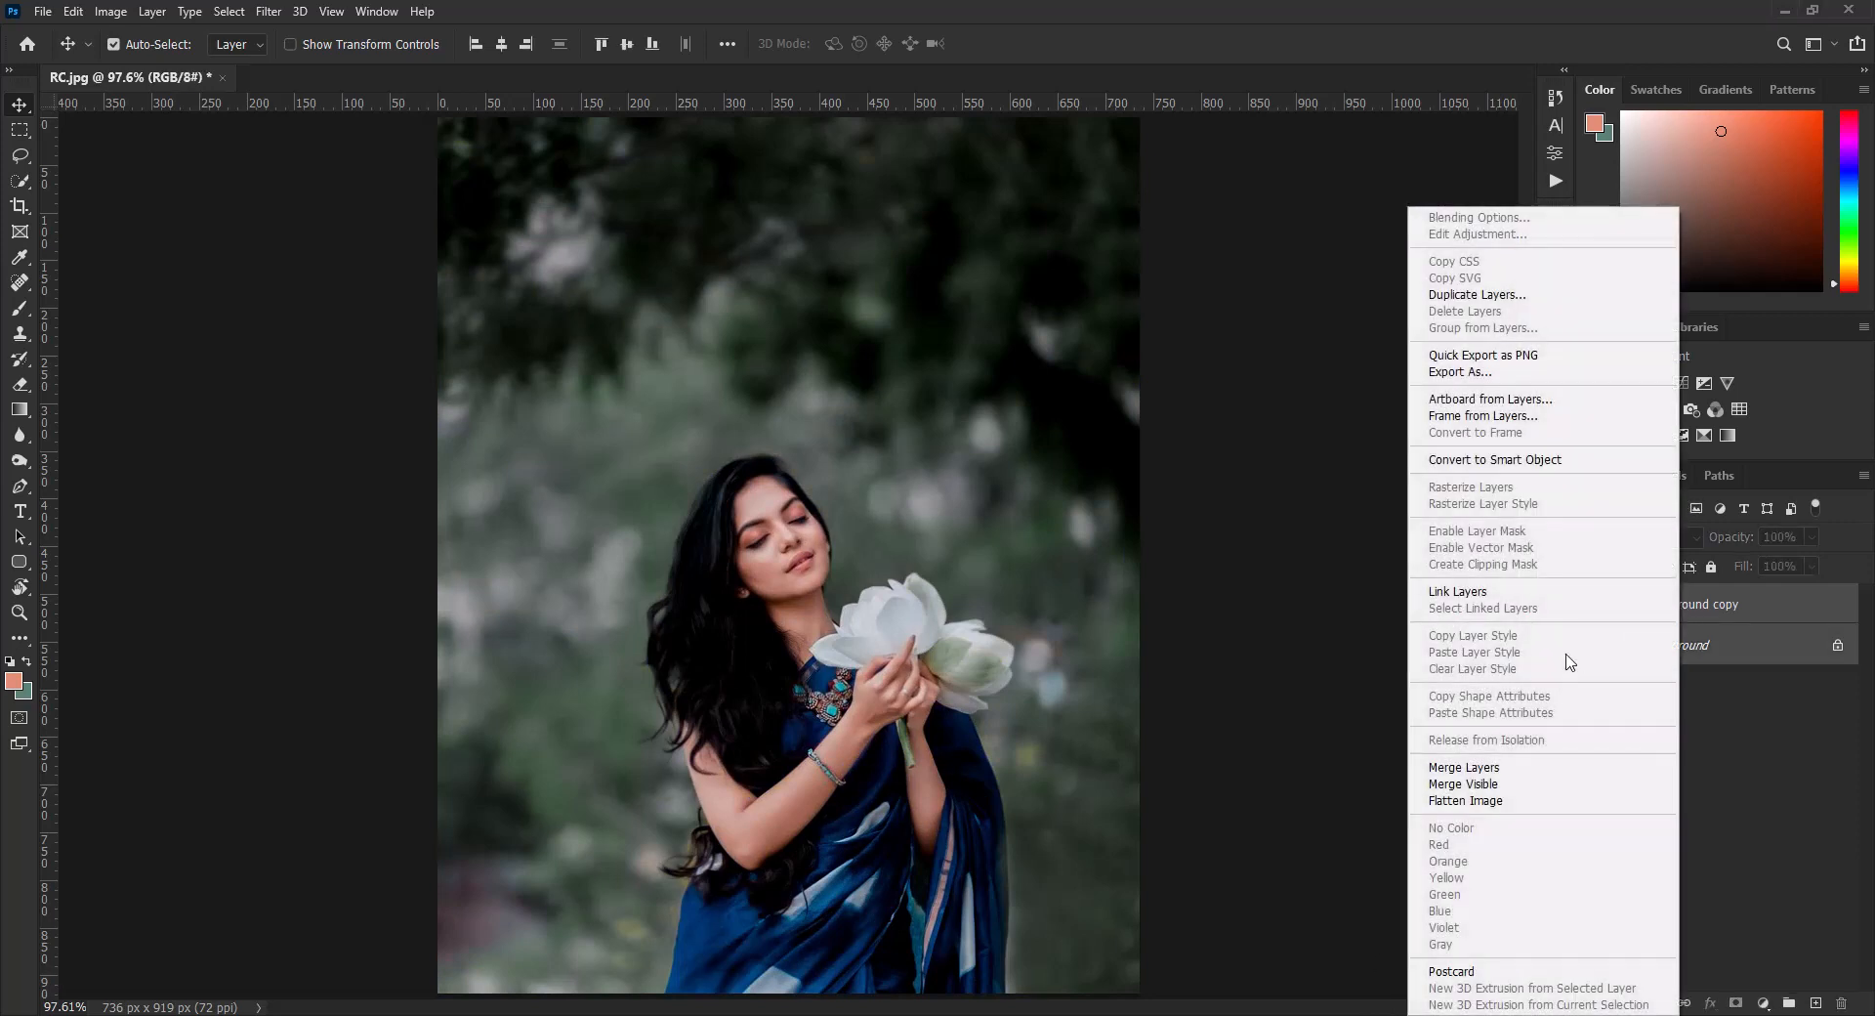
{"action": "left_click", "coordinate": [1484, 764]}
{"action": "left_click_drag", "start_coordinate": [1725, 599], "coordinate": [1816, 1003]}
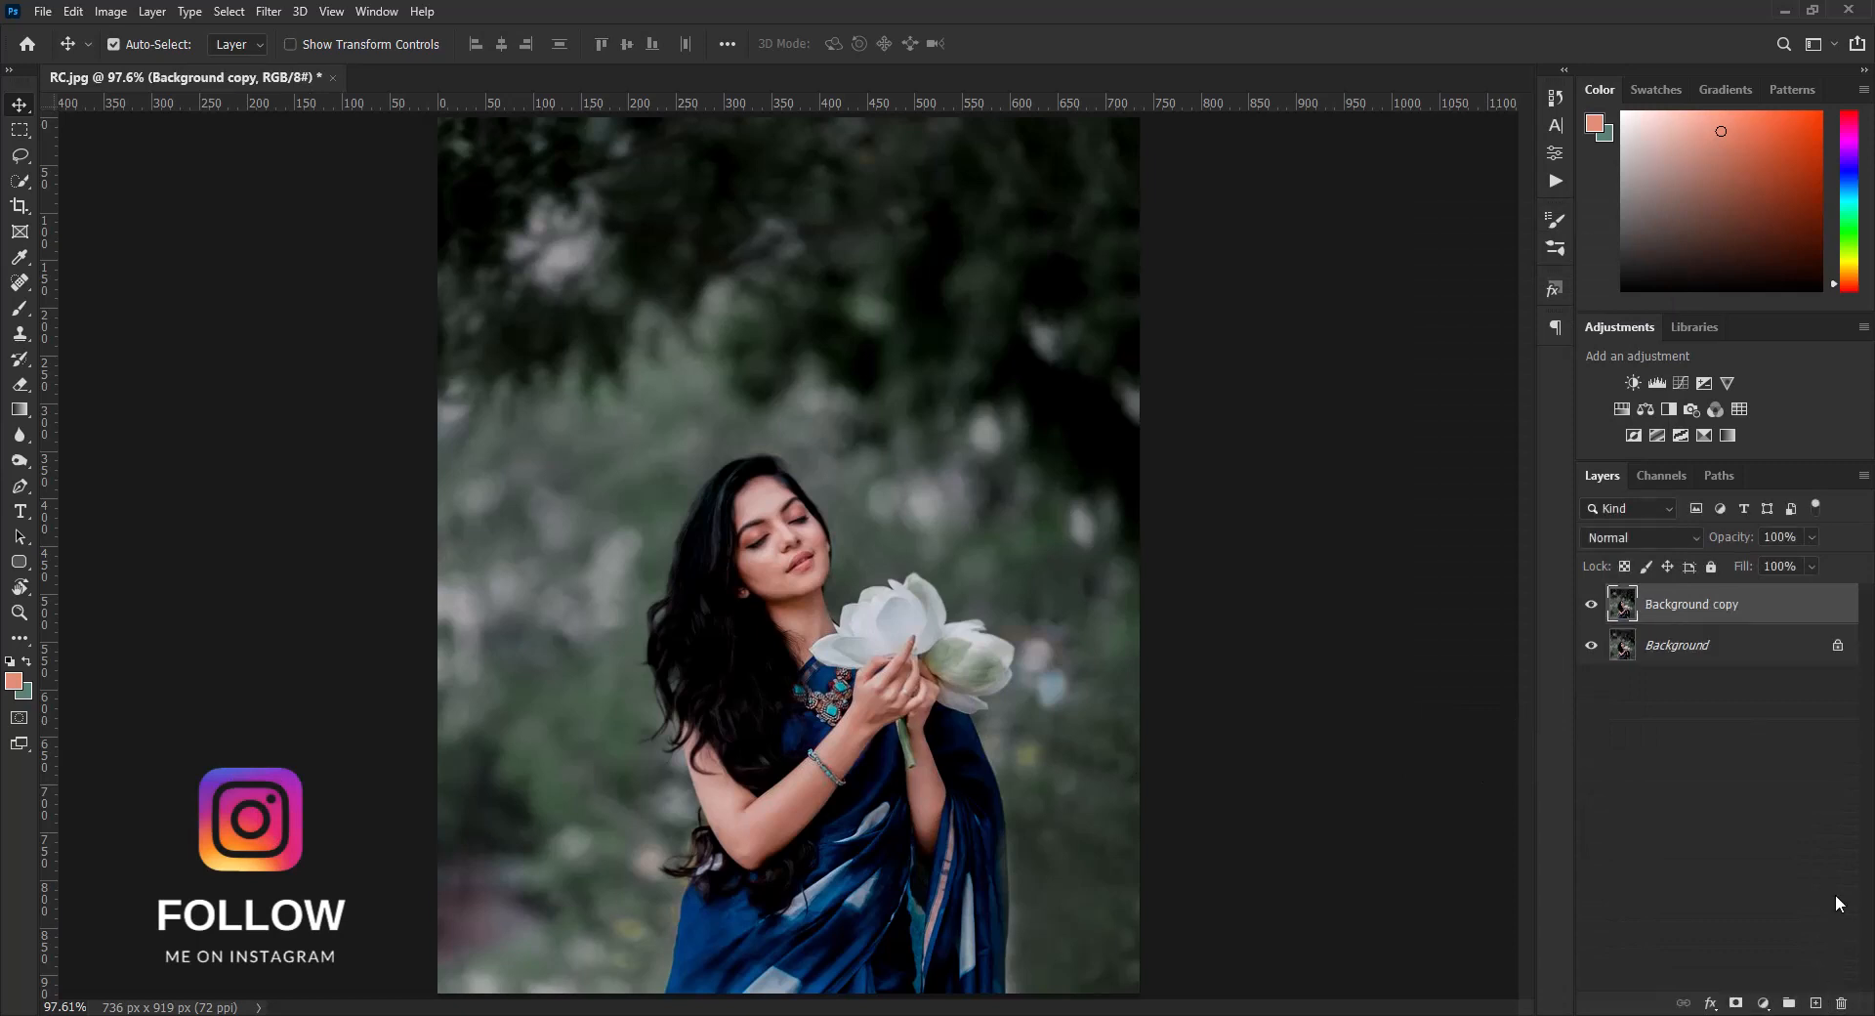
Step: Add a Color Balance adjustment layer with midtones at -8 Cyan–Red and +1 Magenta–Green, nudged slightly toward blue
{"action": "left_click", "coordinate": [1629, 410]}
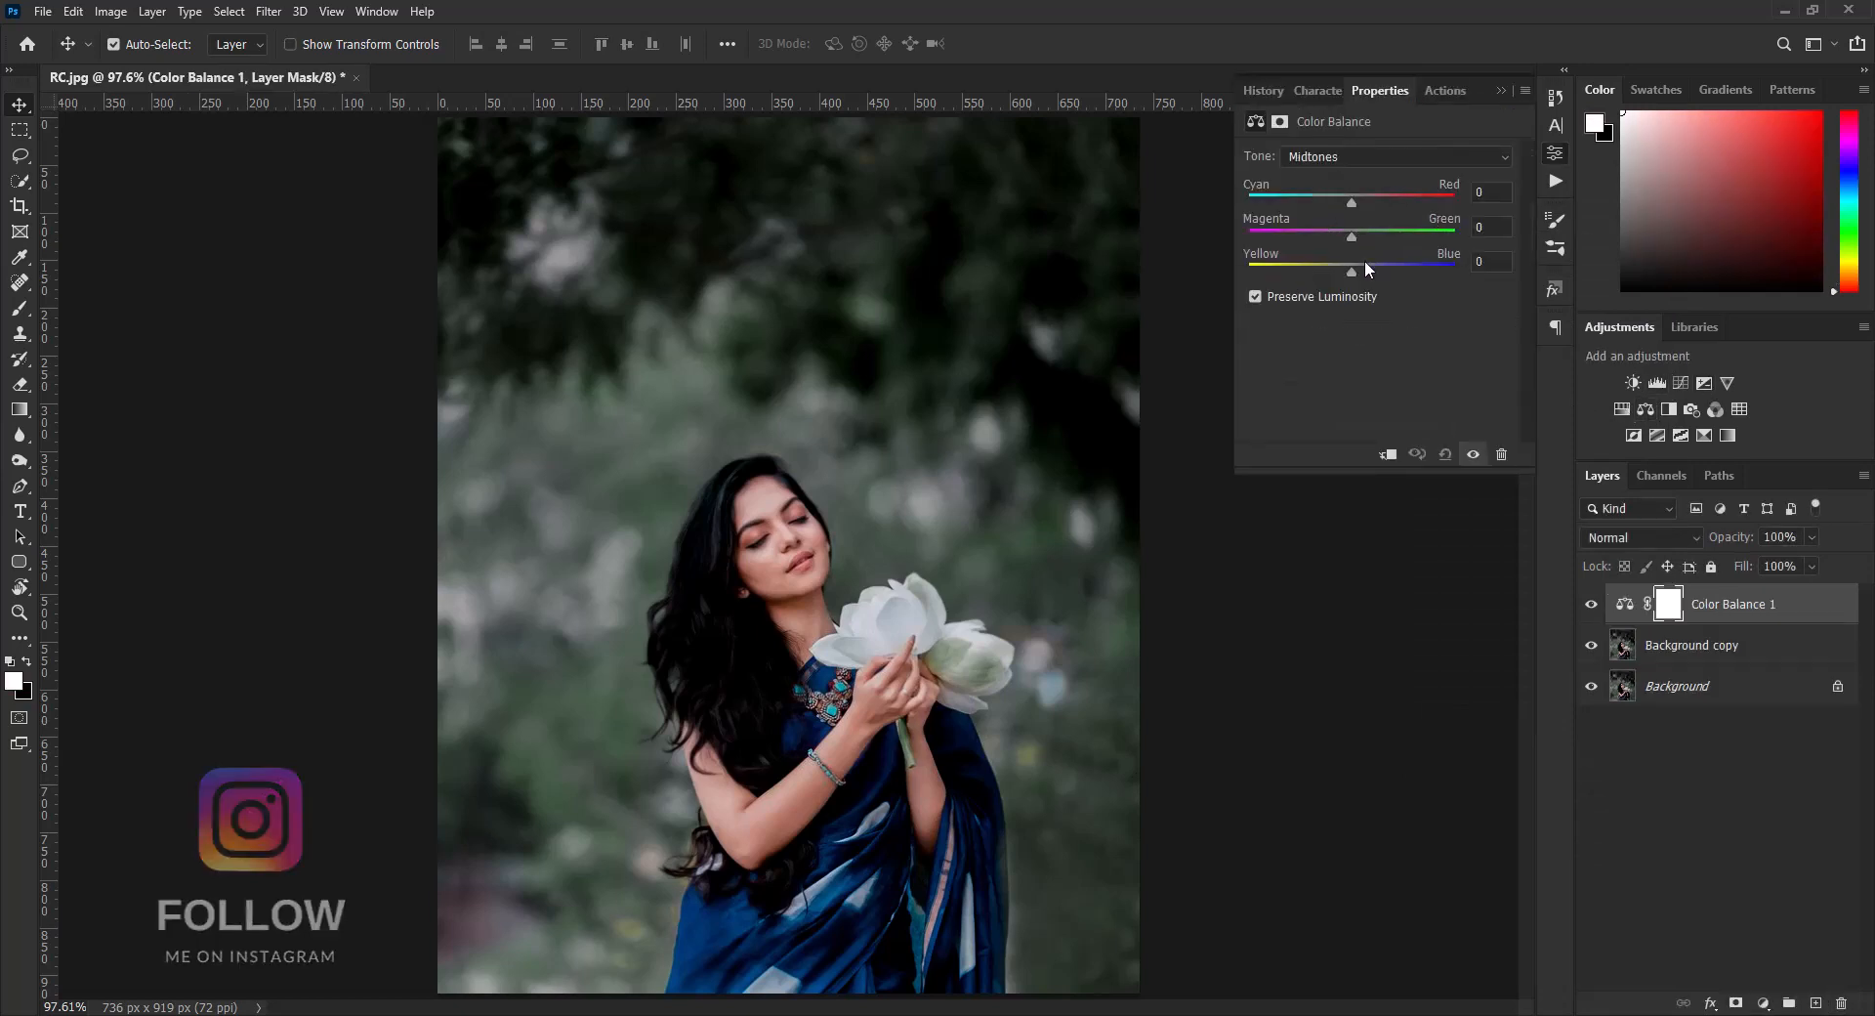
{"action": "left_click_drag", "start_coordinate": [1345, 272], "coordinate": [1352, 236]}
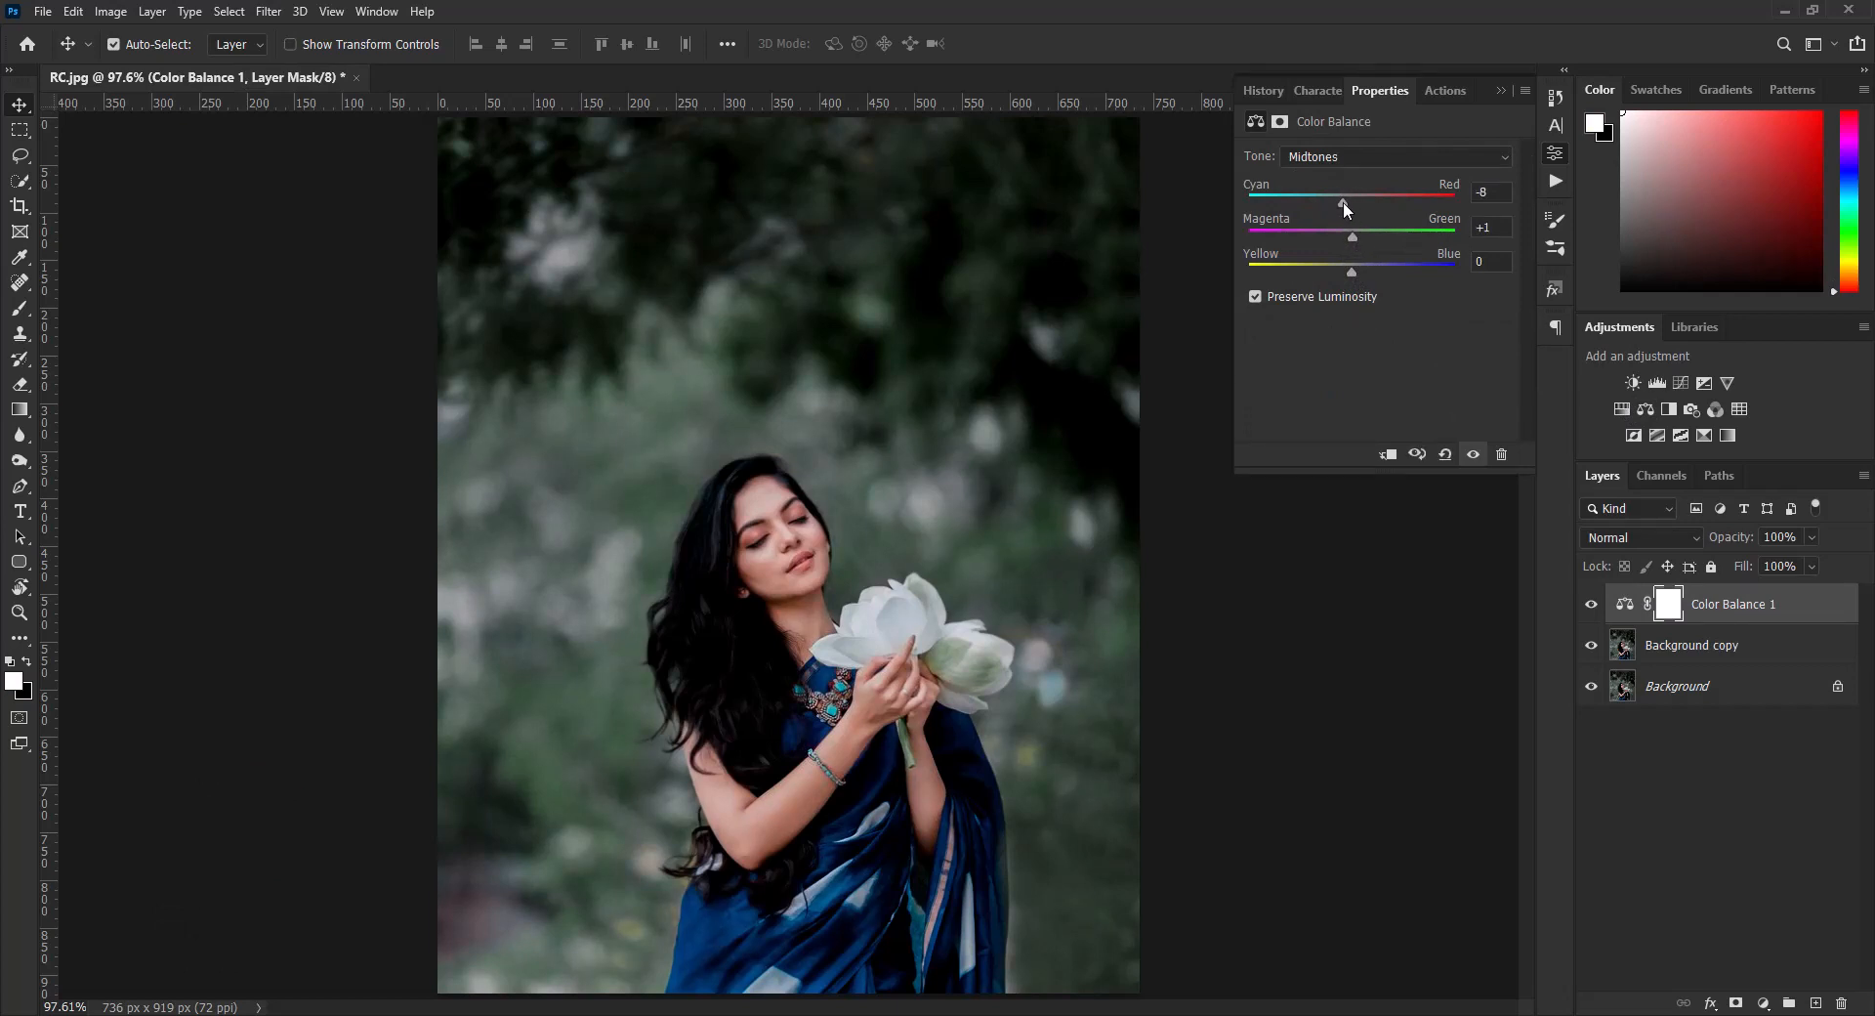
{"action": "left_click_drag", "start_coordinate": [1355, 274], "coordinate": [1357, 272]}
Step: Set the shadows of the Color Balance adjustment to +4 Cyan–Red and +1 Yellow–Blue
{"action": "left_click", "coordinate": [1354, 161]}
{"action": "left_click", "coordinate": [1348, 176]}
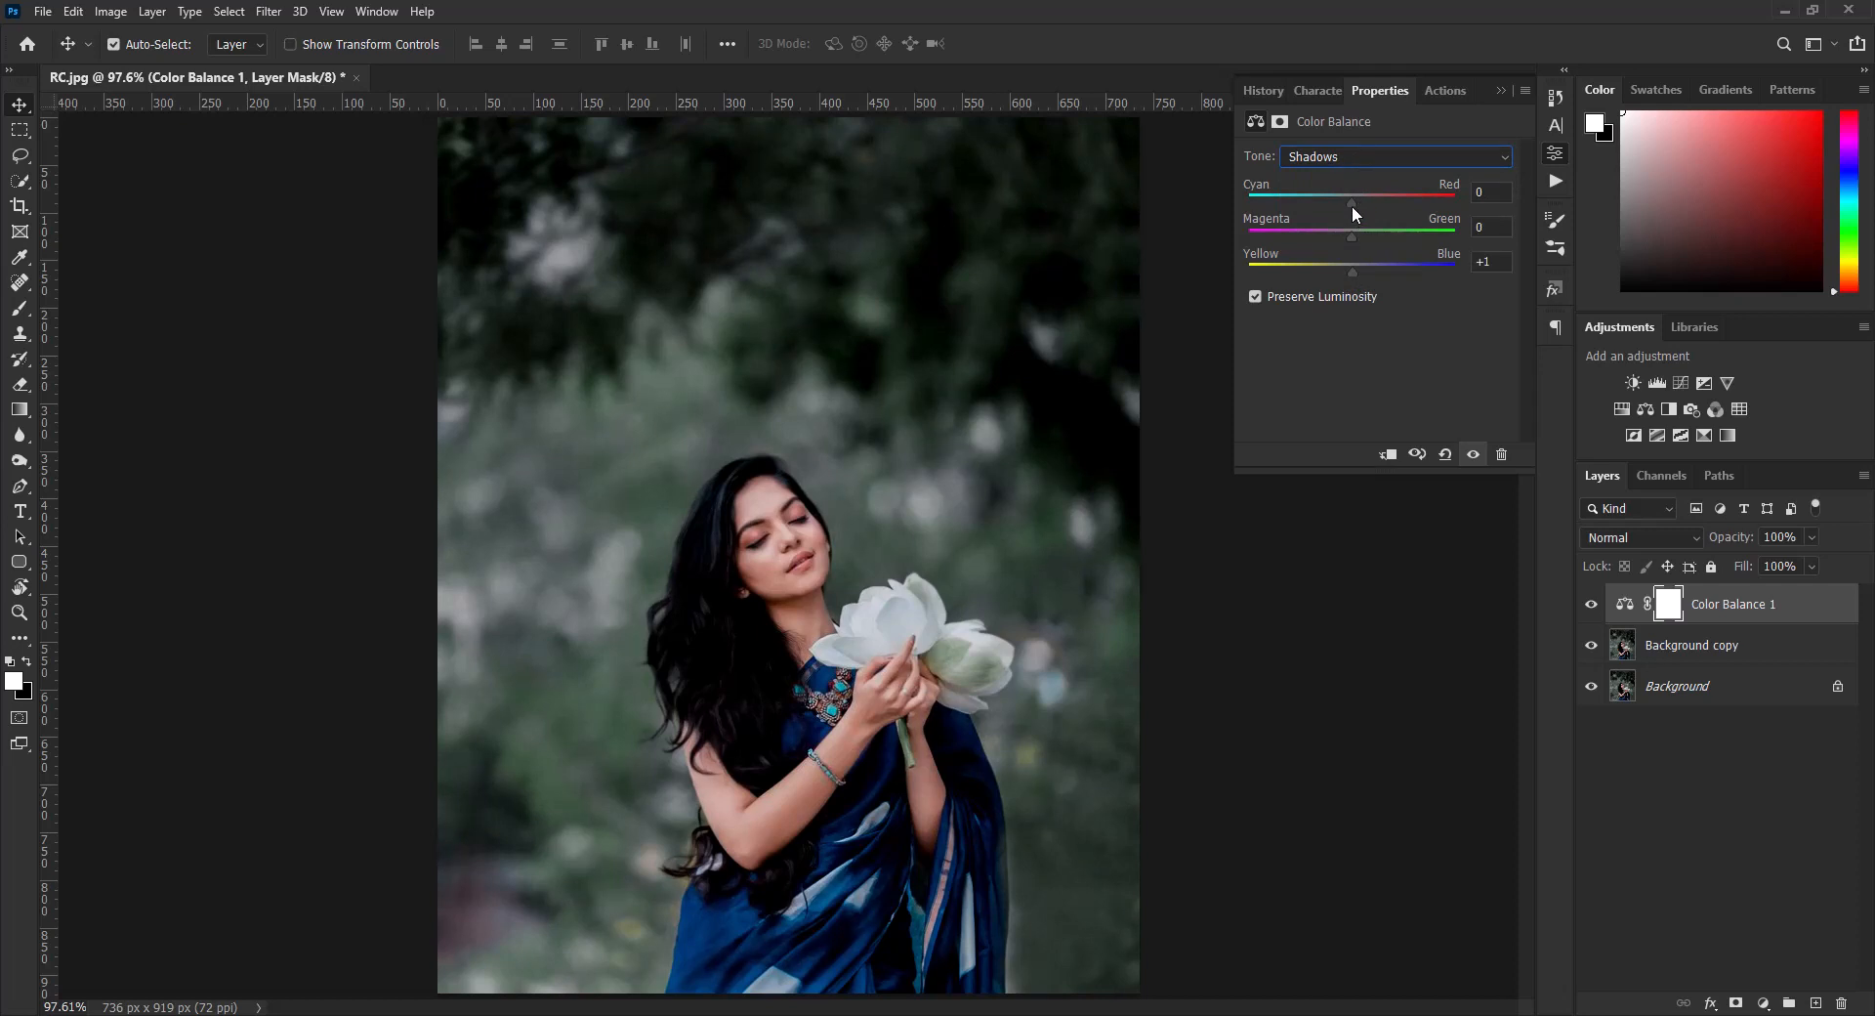
{"action": "left_click_drag", "start_coordinate": [1352, 206], "coordinate": [1355, 205]}
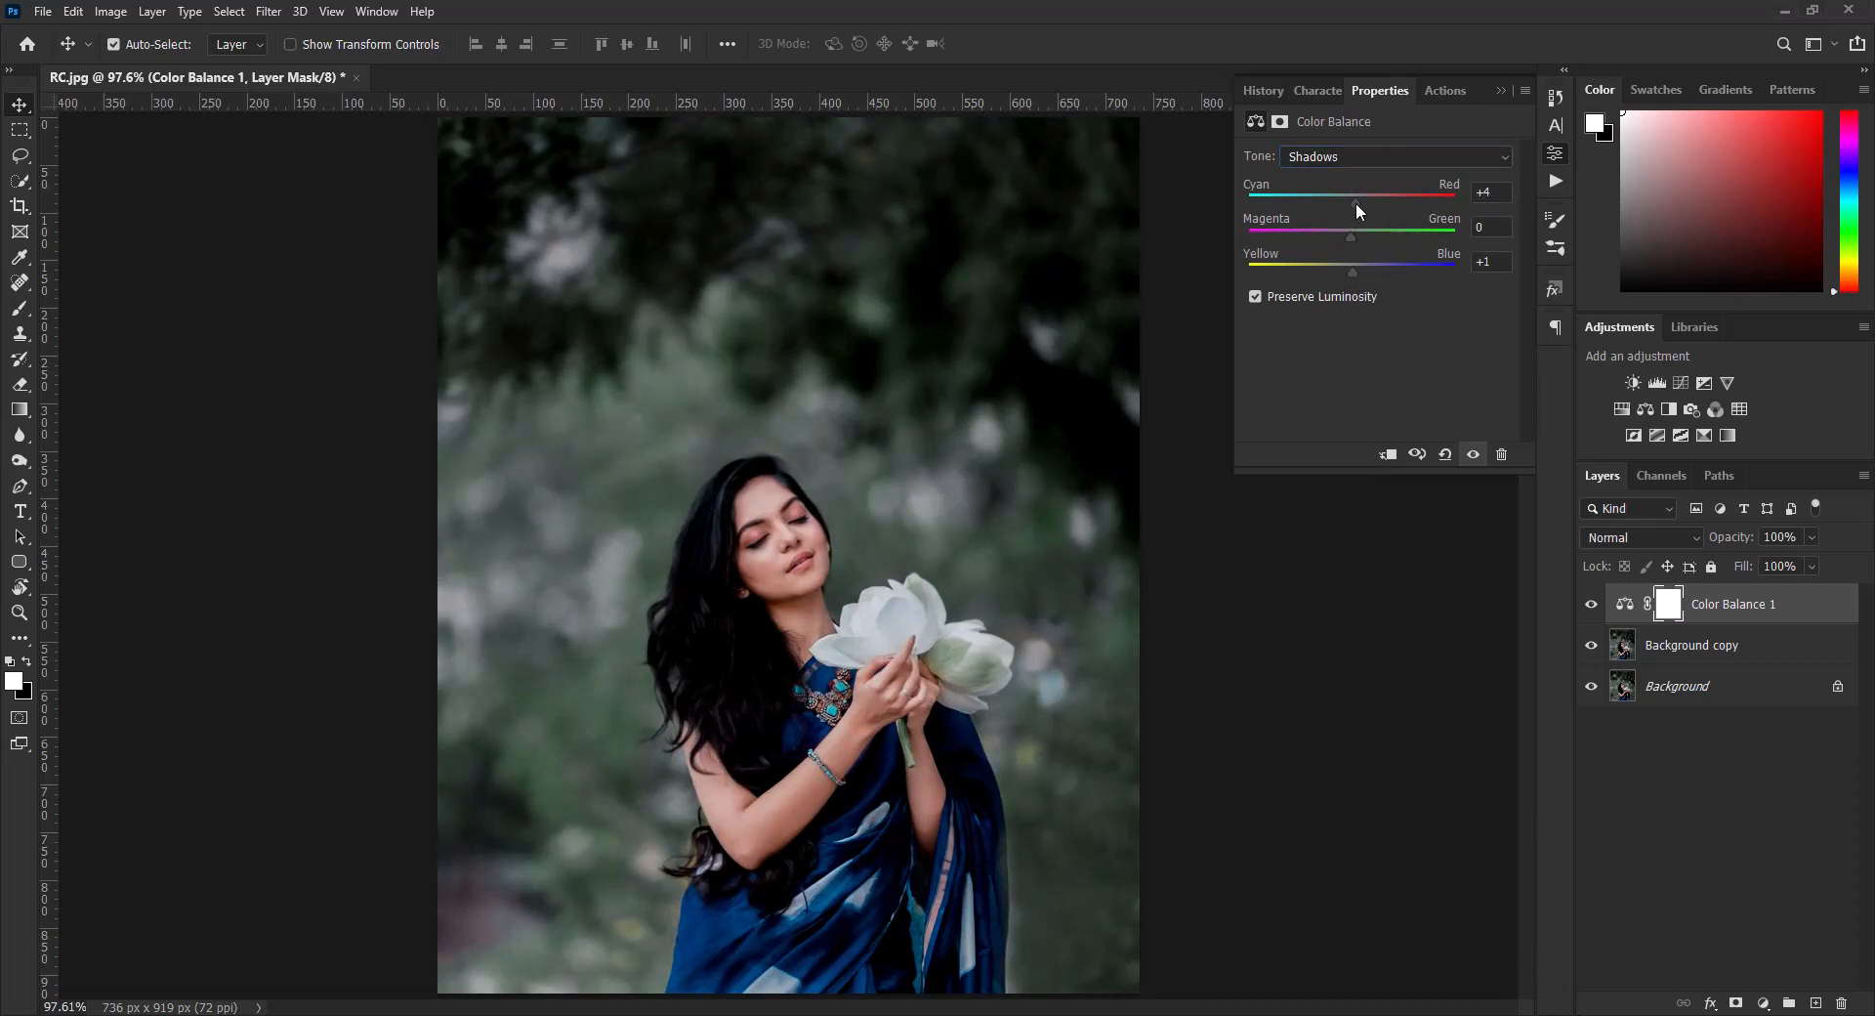
Step: Set the highlights of the Color Balance adjustment to +2 Yellow–Blue and close the adjustment's settings
{"action": "left_click", "coordinate": [1352, 158]}
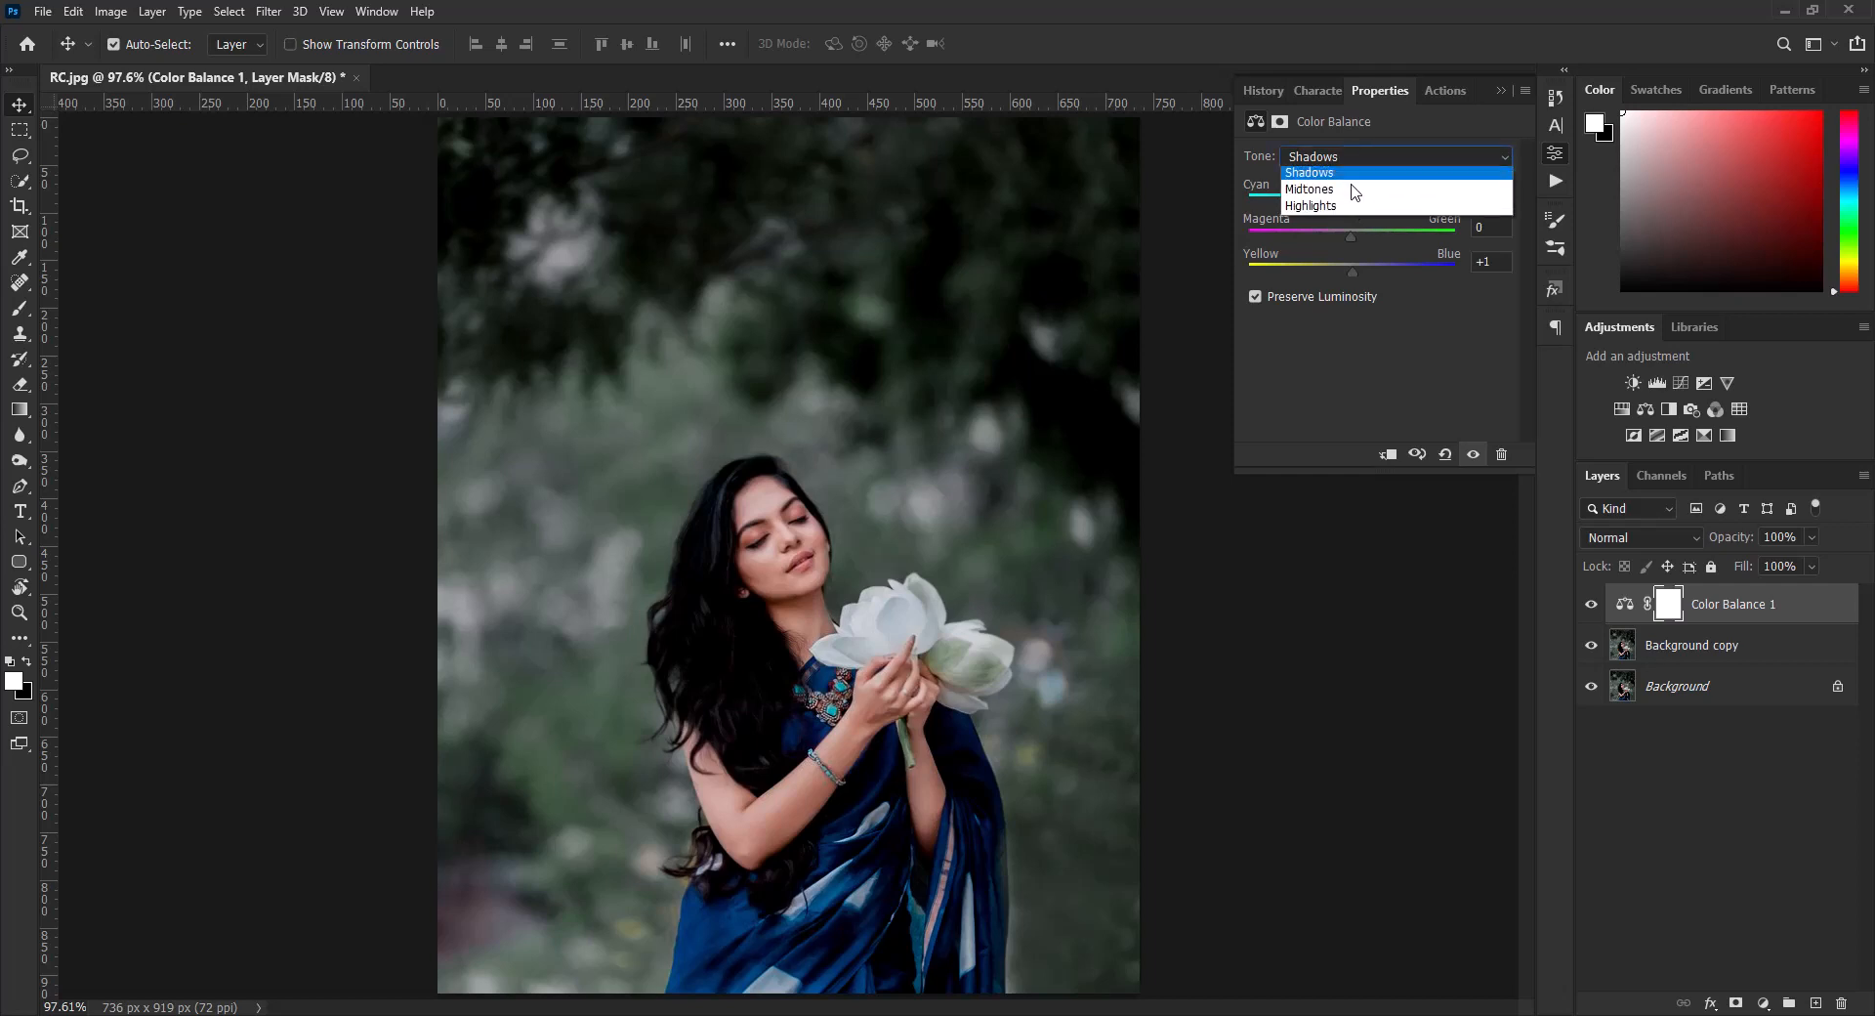
{"action": "left_click", "coordinate": [1352, 205]}
{"action": "left_click_drag", "start_coordinate": [1353, 270], "coordinate": [1355, 269]}
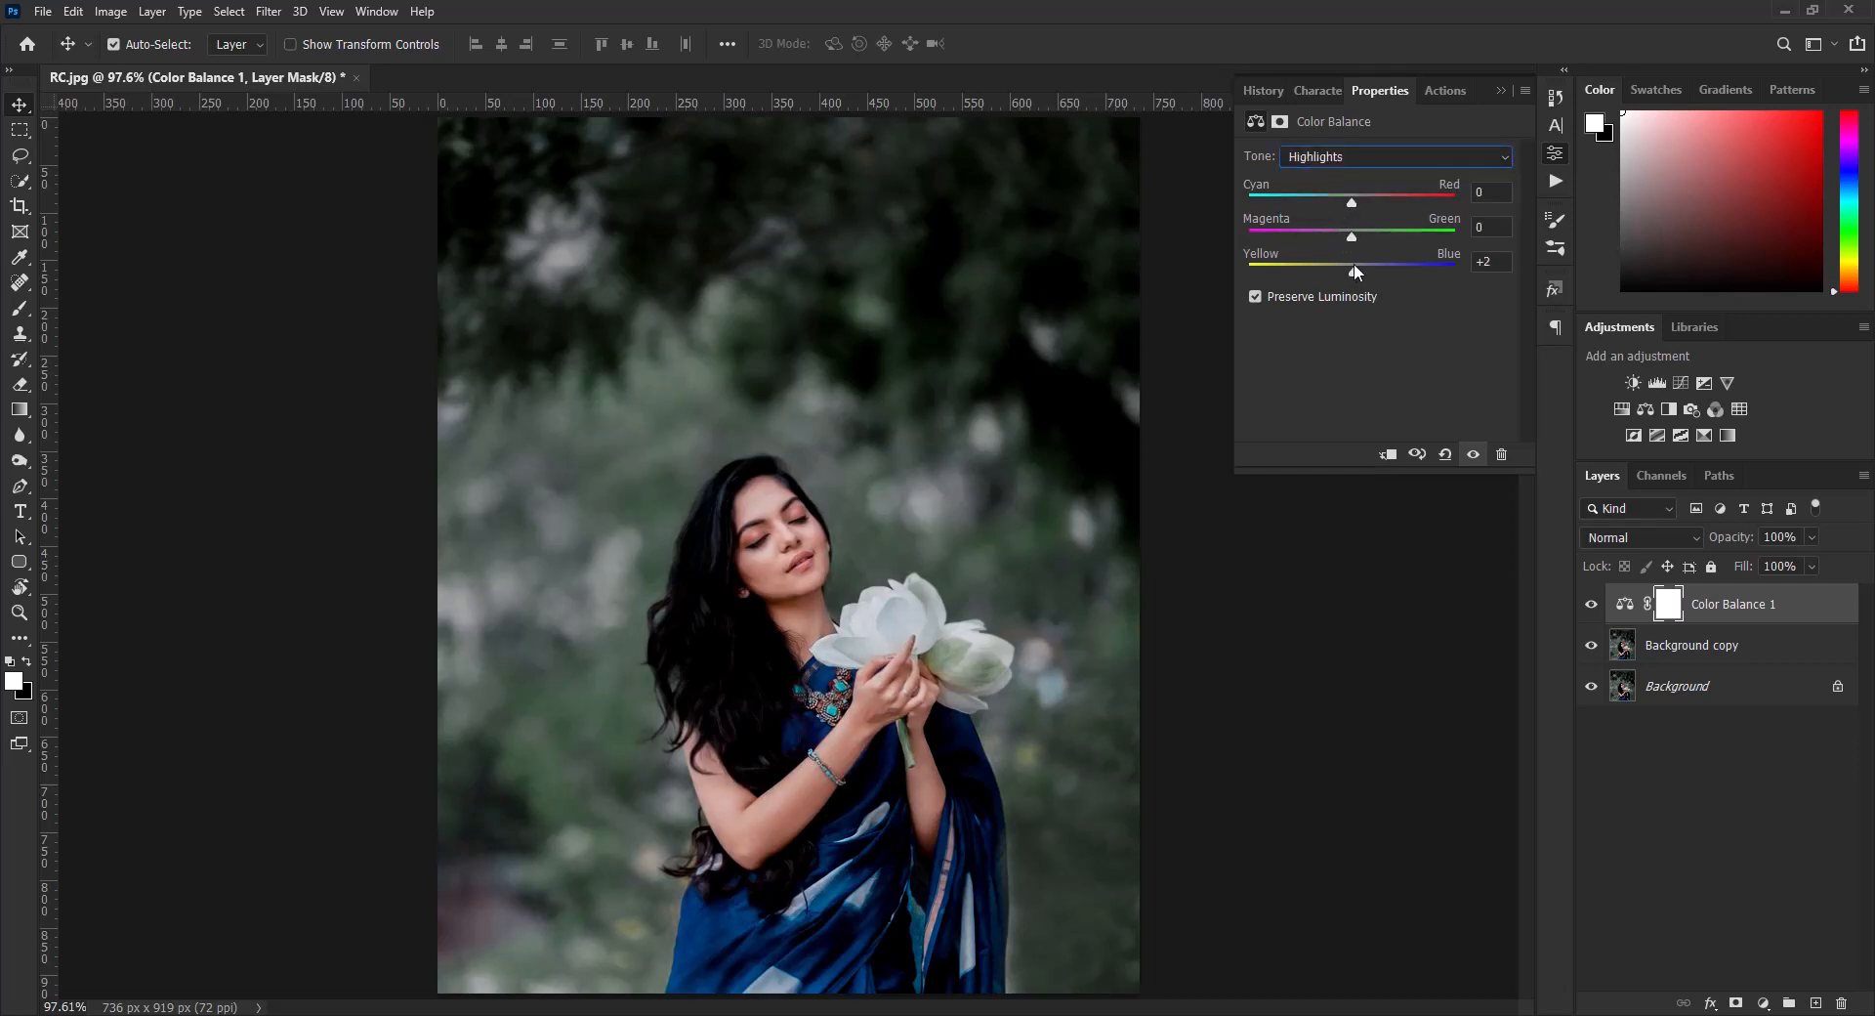
{"action": "left_click", "coordinate": [1543, 153]}
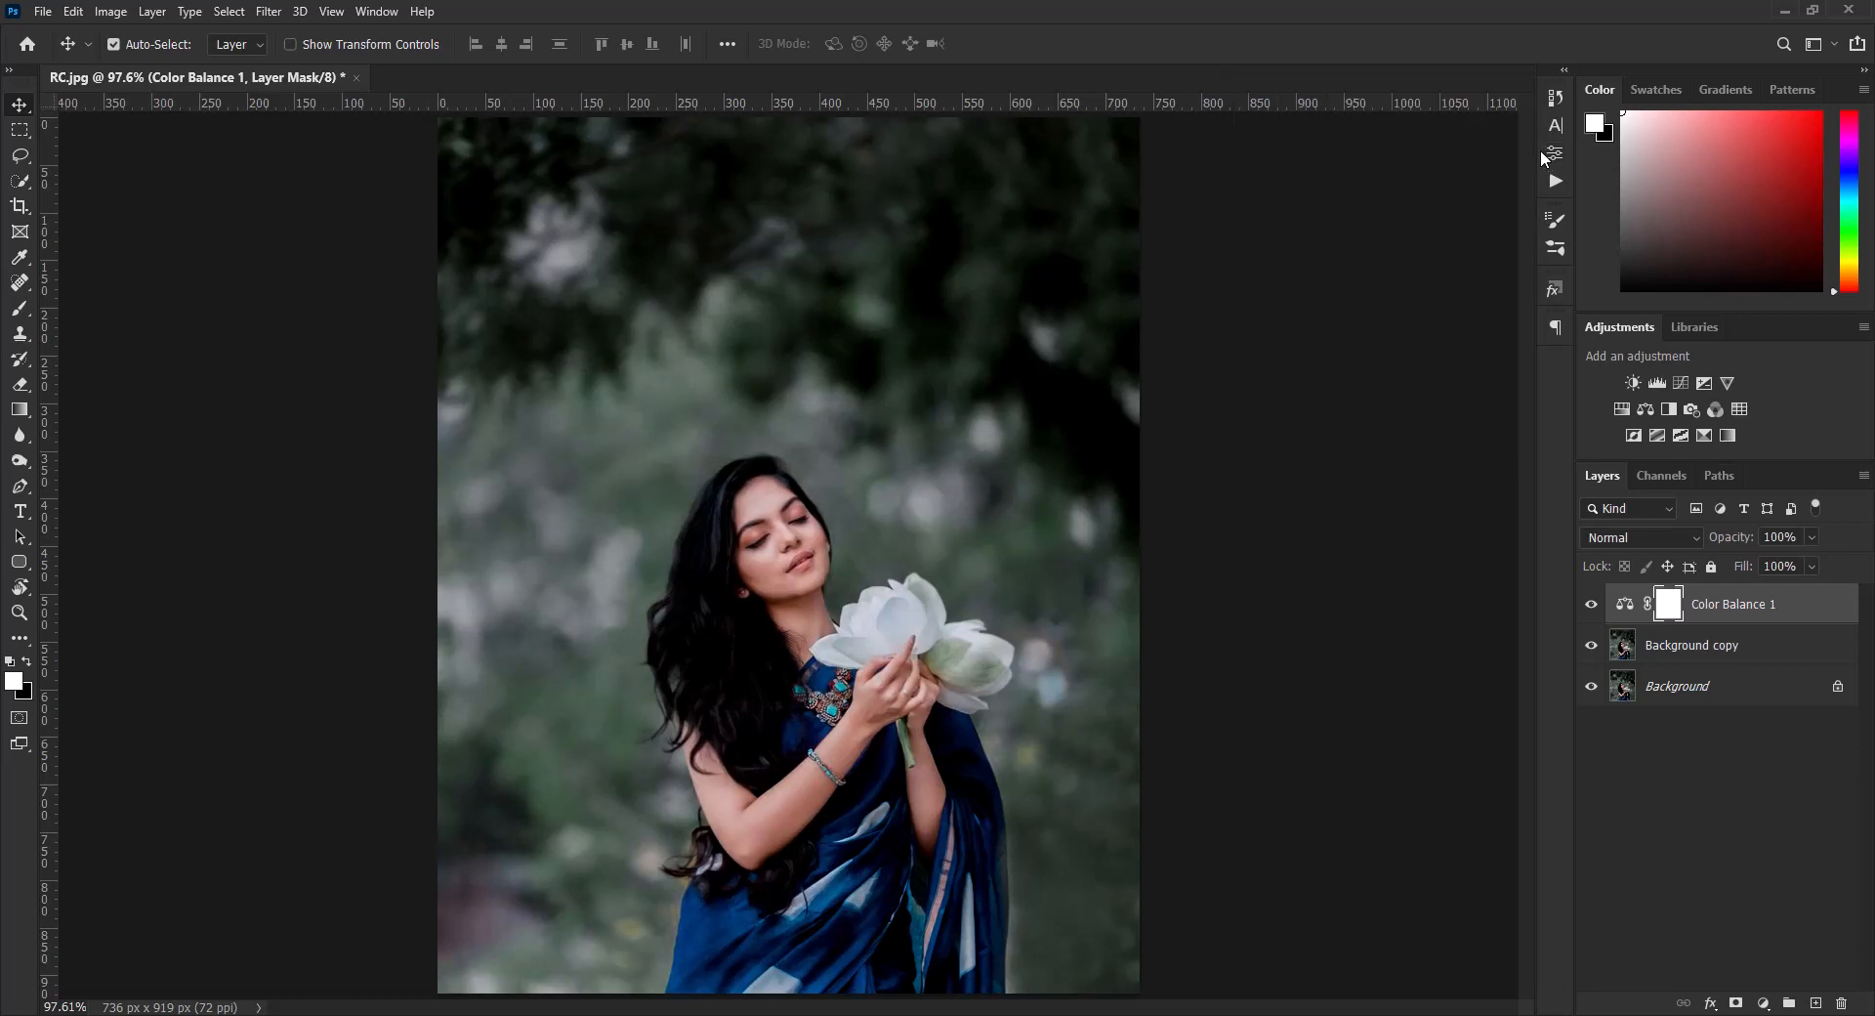
Step: Select the Color Balance 1, Background copy and Background layers together
{"action": "left_click", "coordinate": [1700, 654], "text": "shift"}
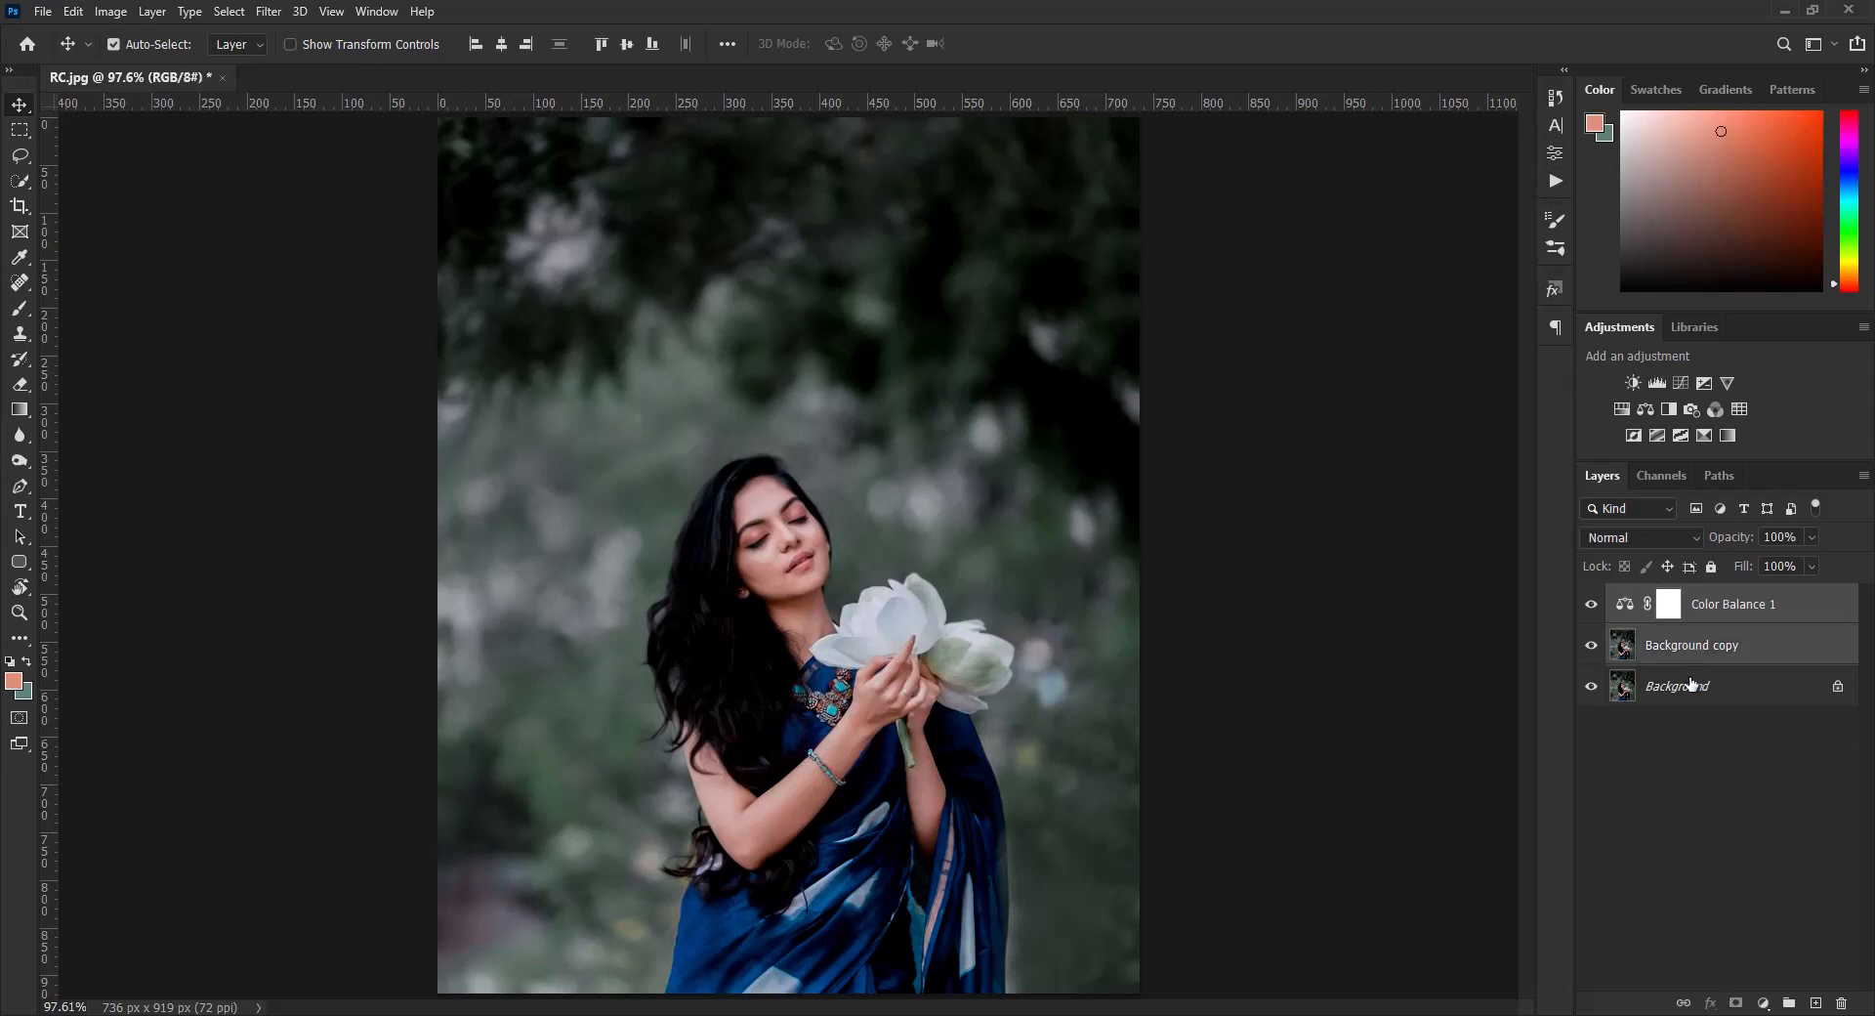
{"action": "left_click", "coordinate": [1695, 687], "text": "shift"}
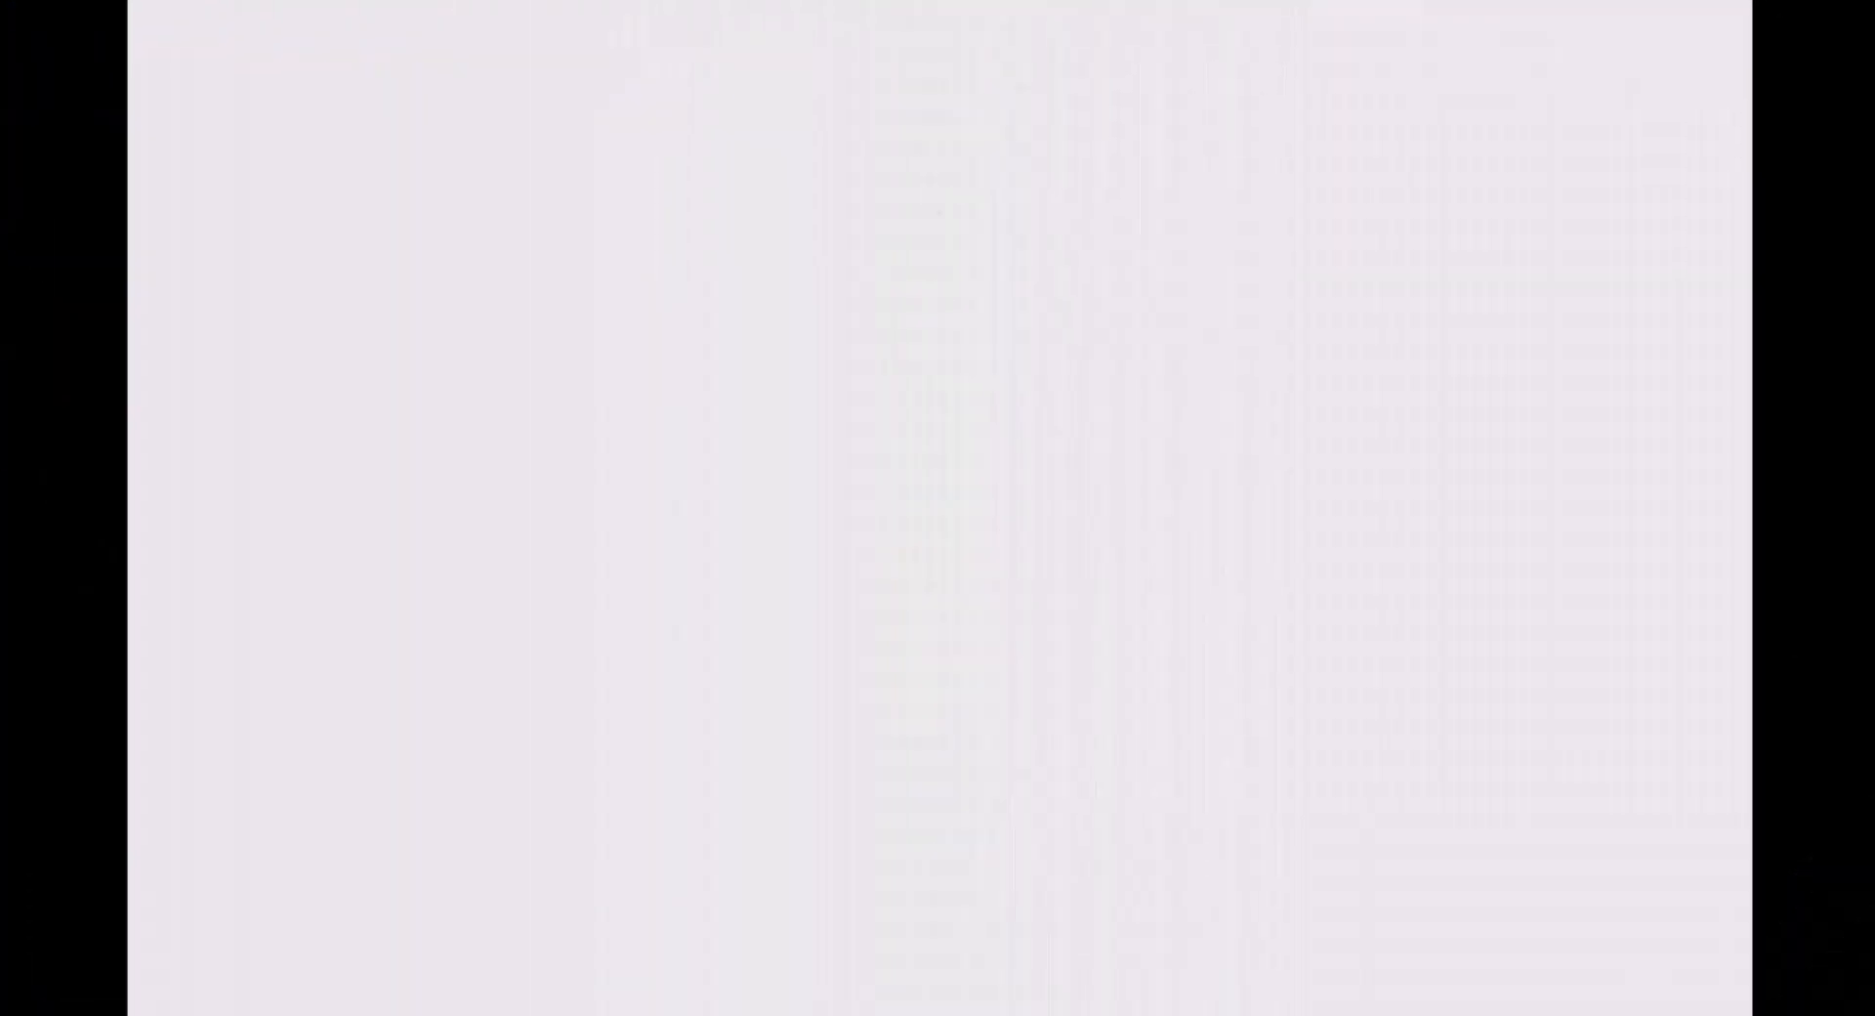